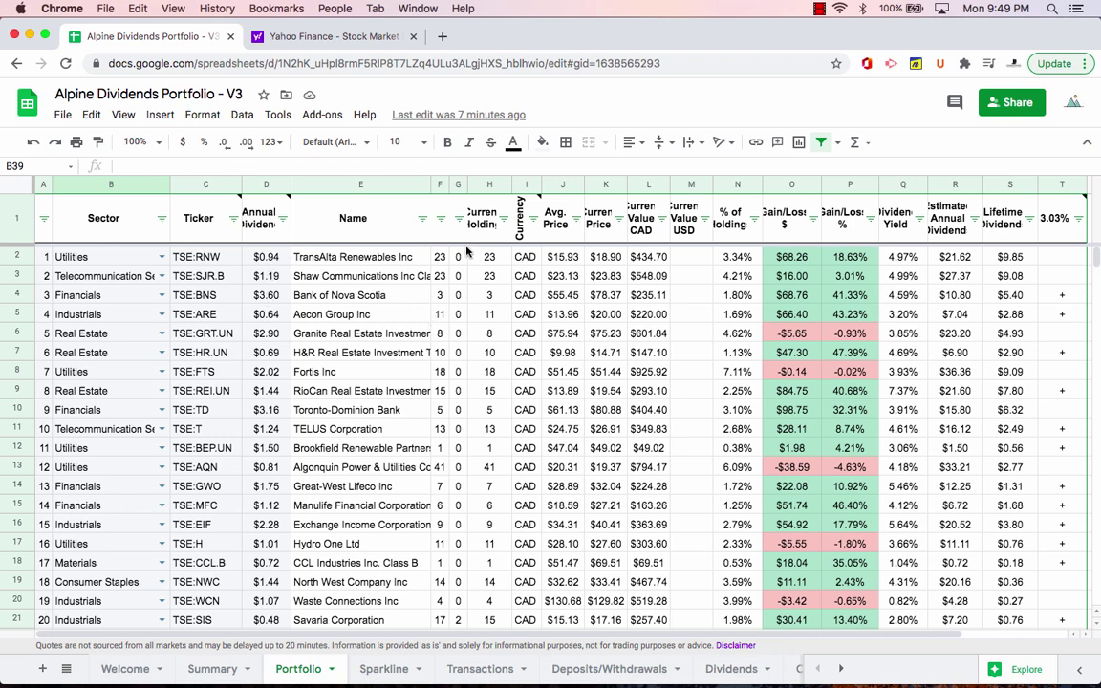
Check the formulas behind the Name and Current Price cells of the first holding, TSE:RNW, on the Portfolio sheet
left_click(360, 260)
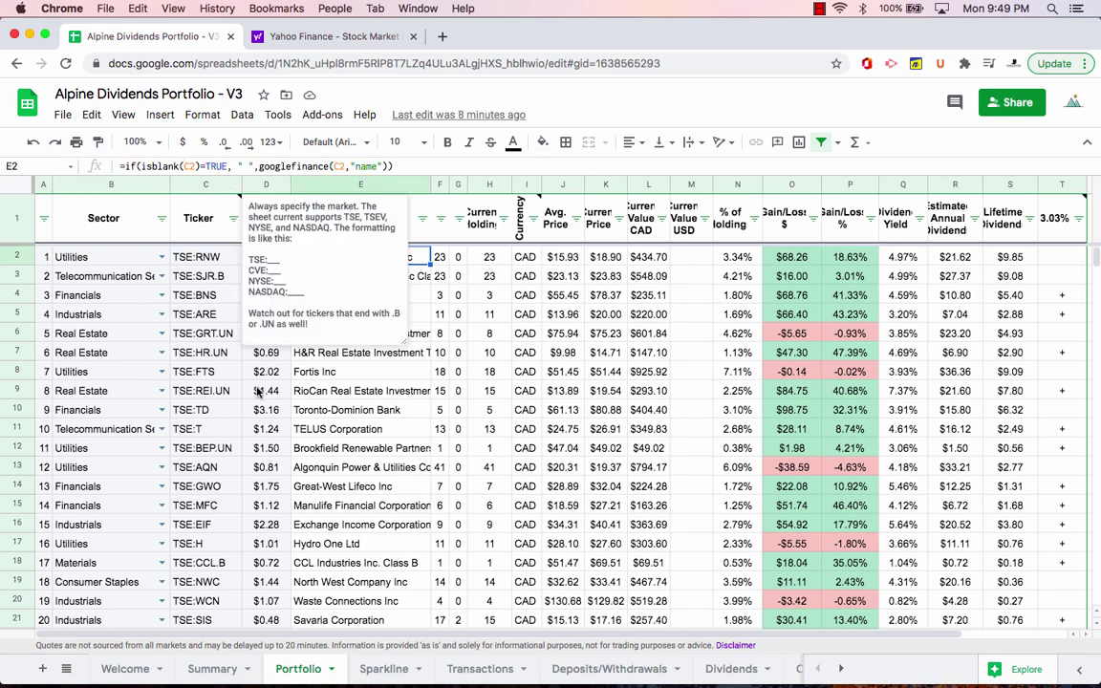
left_click(589, 258)
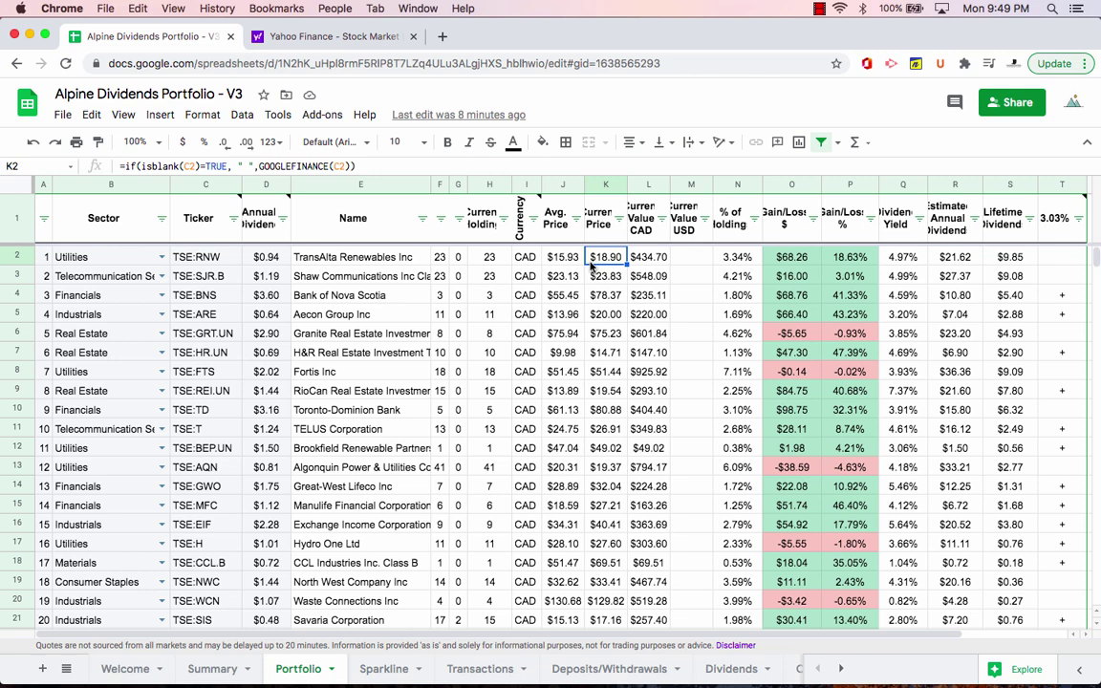
left_click(217, 258)
Inspect the annual dividend entries in column D of the Portfolio sheet, from the first holding down to TSE:MRU
left_click(256, 260)
left_click(267, 278)
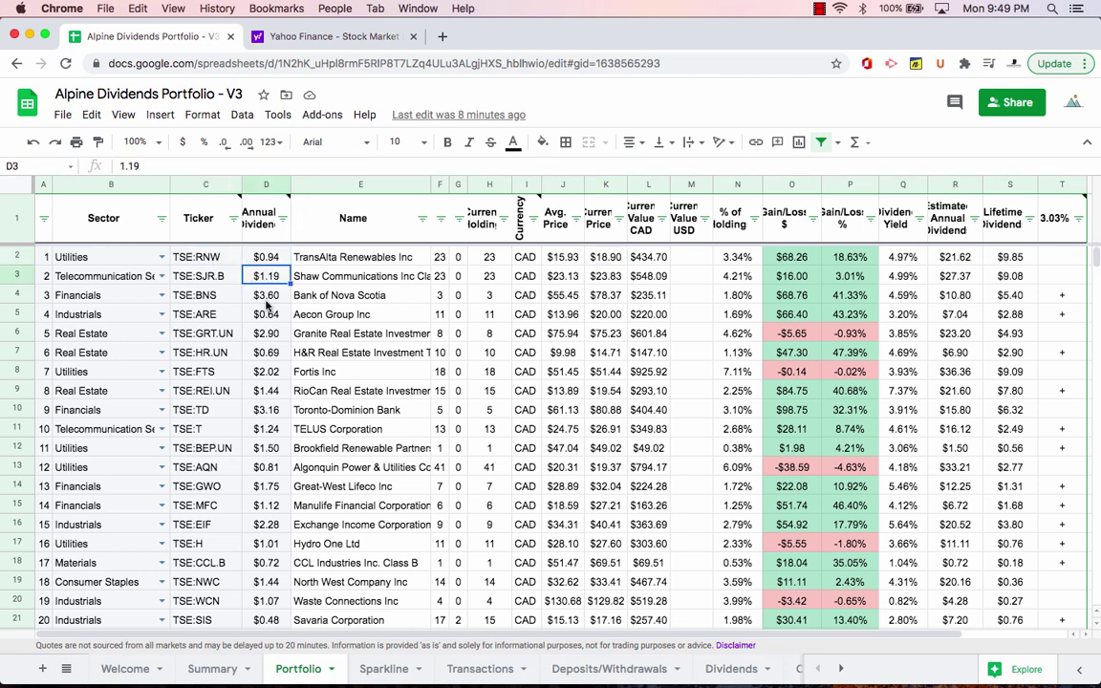
left_click(268, 297)
left_click(269, 316)
left_click(269, 337)
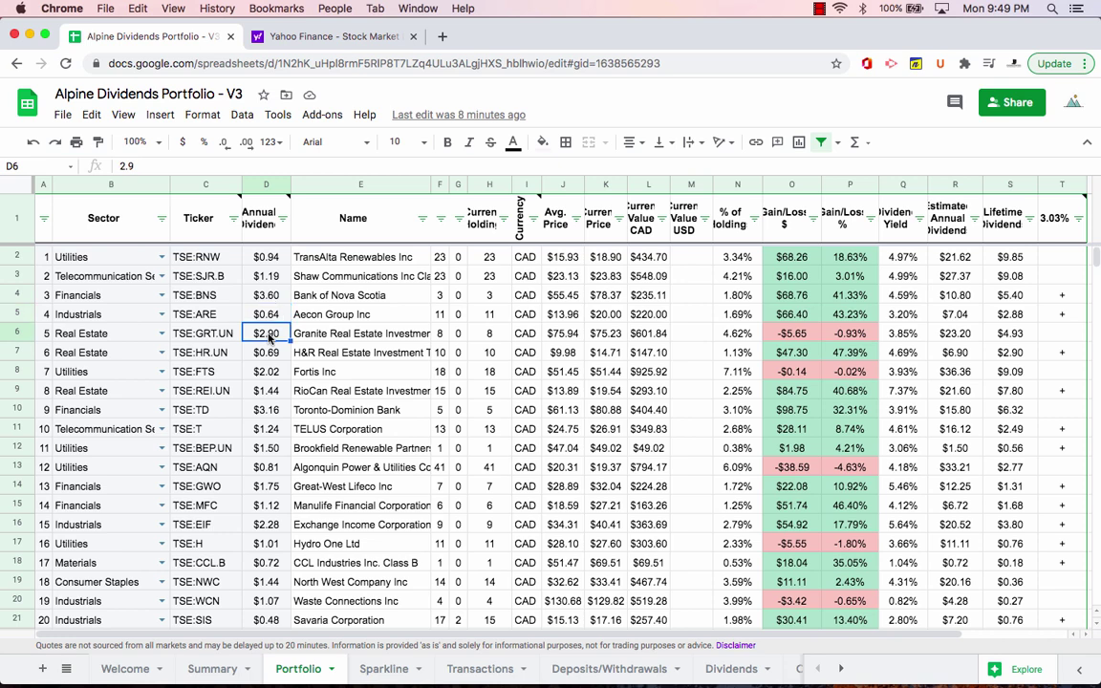
scroll(268, 337, "down", 10)
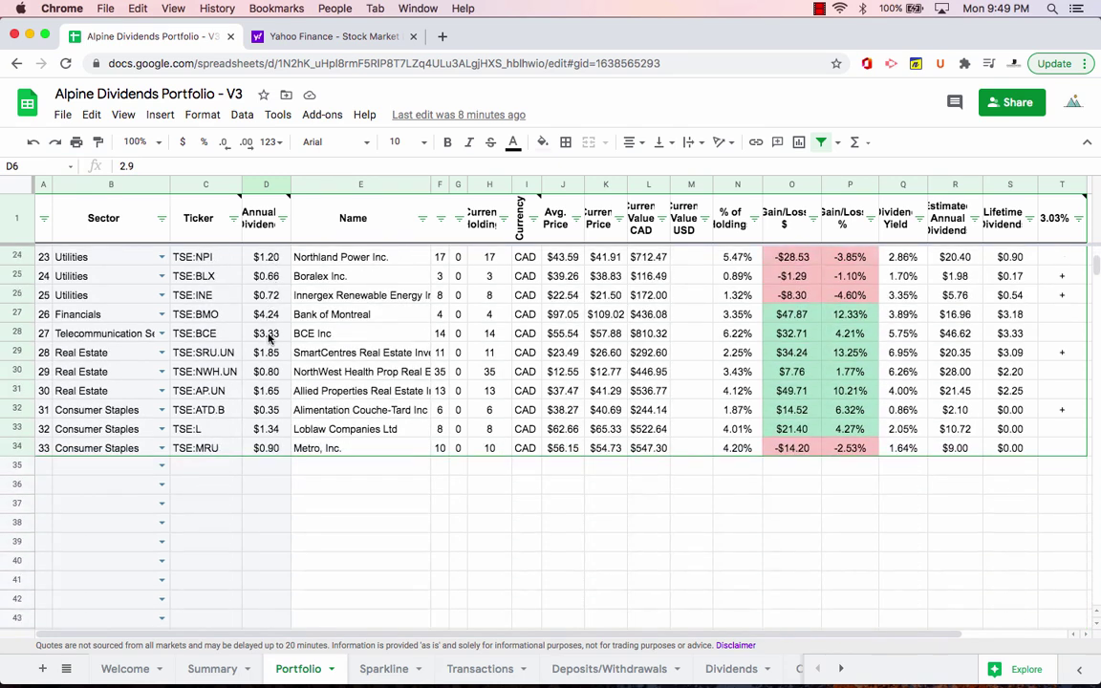
left_click(273, 449)
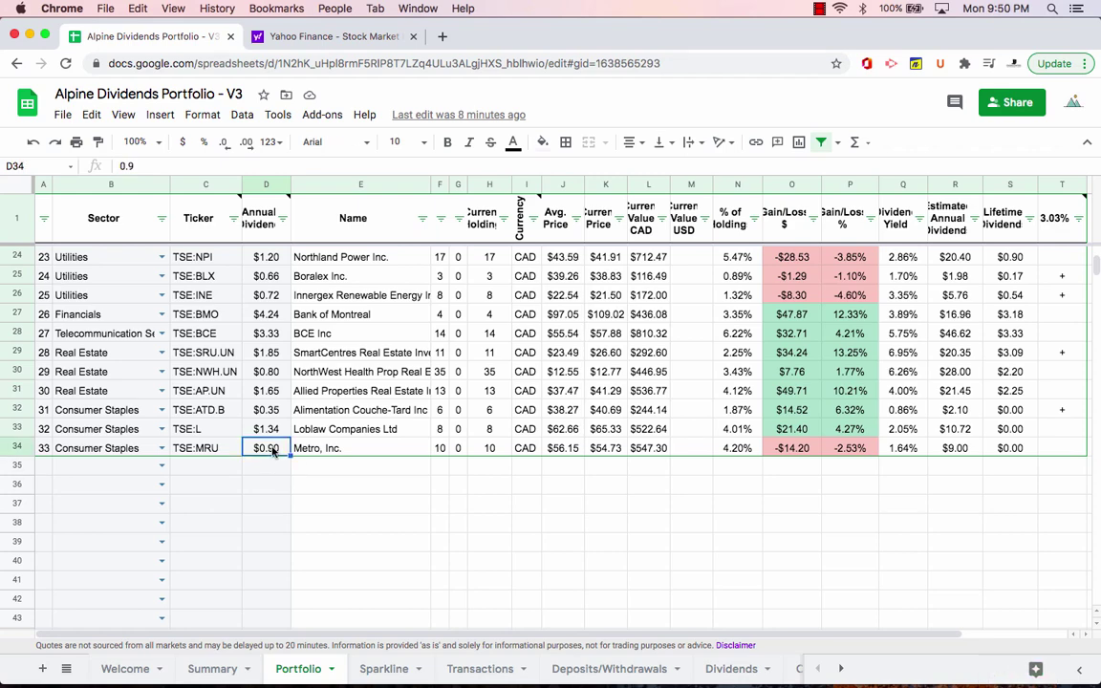
scroll(275, 451, "up", 10)
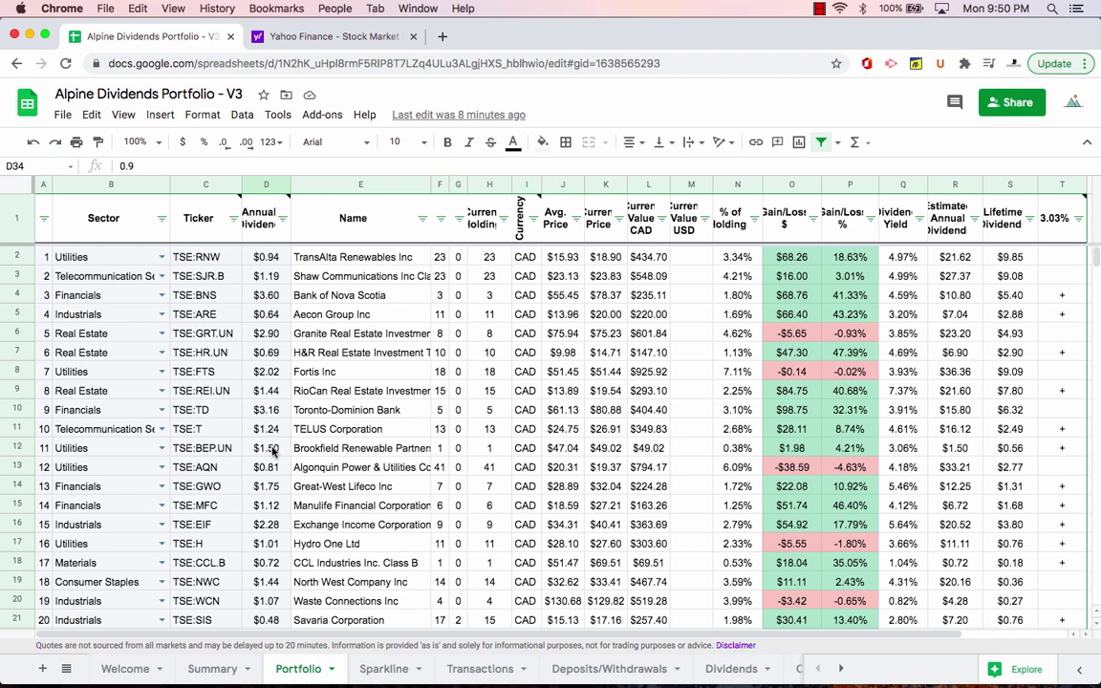
left_click(267, 265)
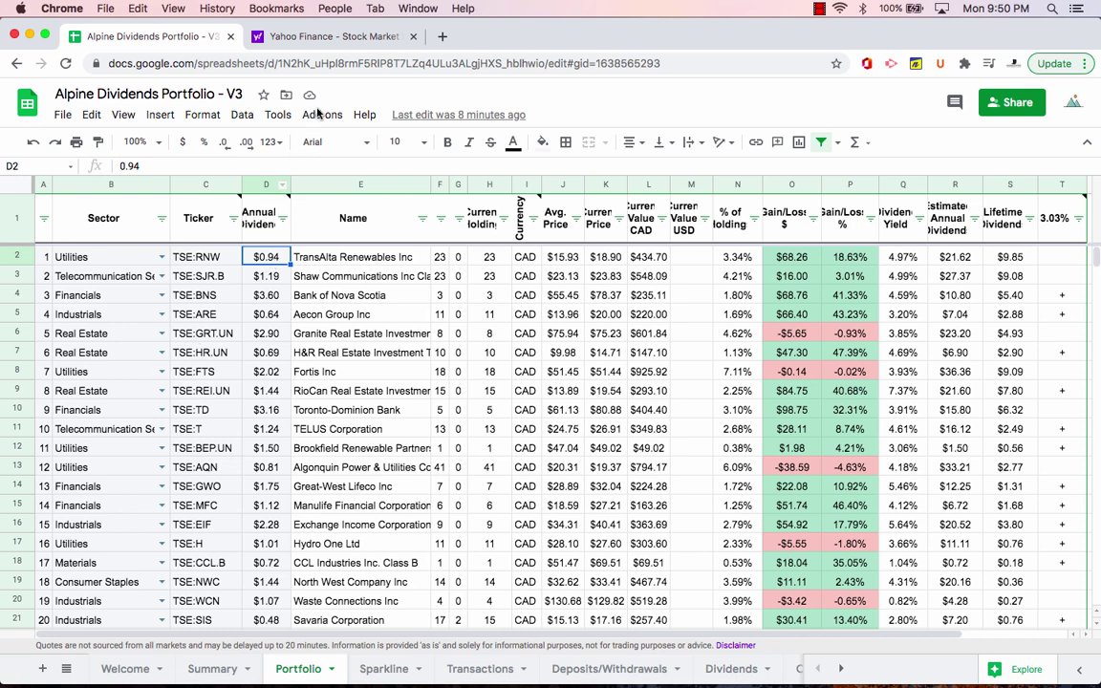
Switch to Yahoo Finance and open My Watchlist to view the holdings' forward annual dividend rates
left_click(332, 40)
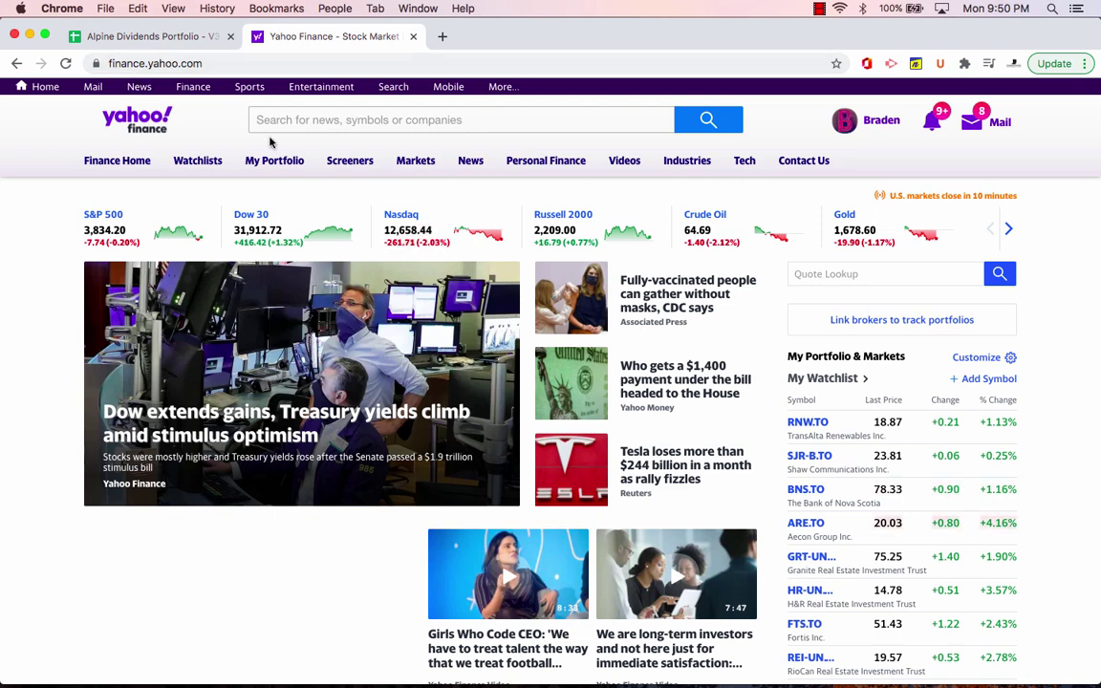
mouse_move(277, 157)
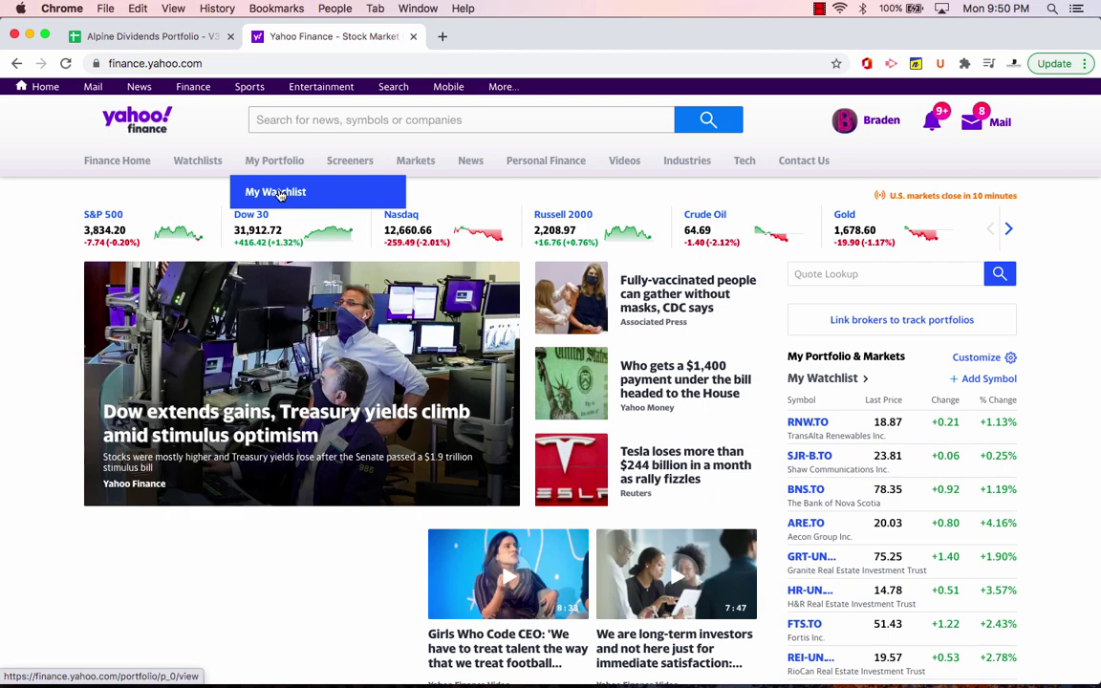
left_click(277, 193)
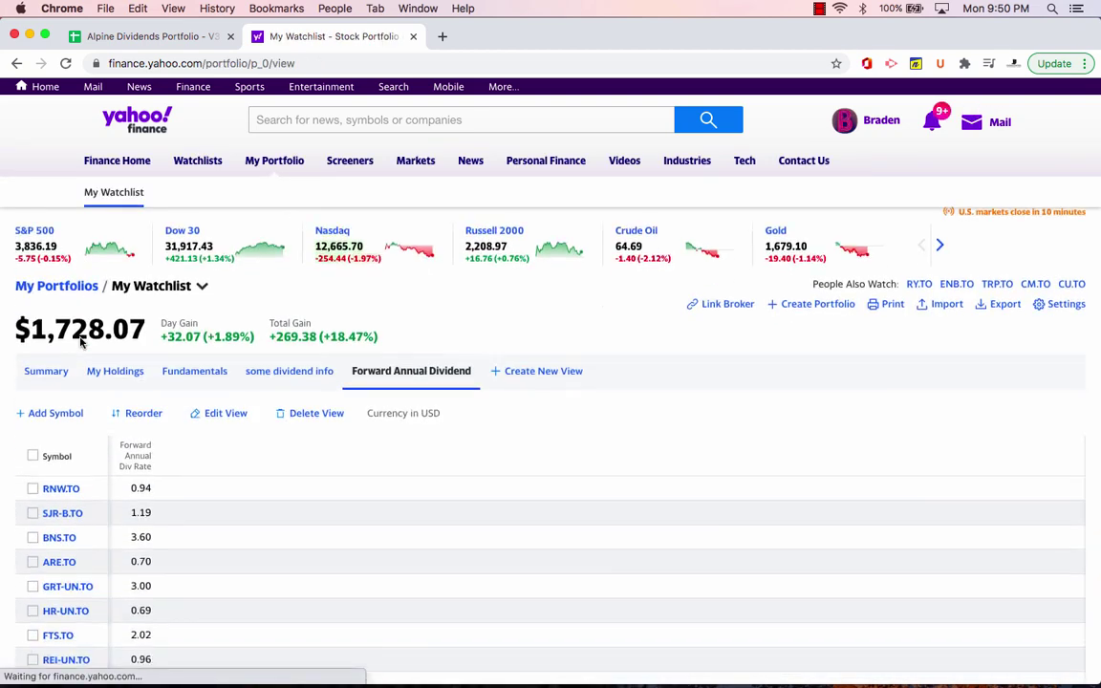
scroll(81, 344, "down", 8)
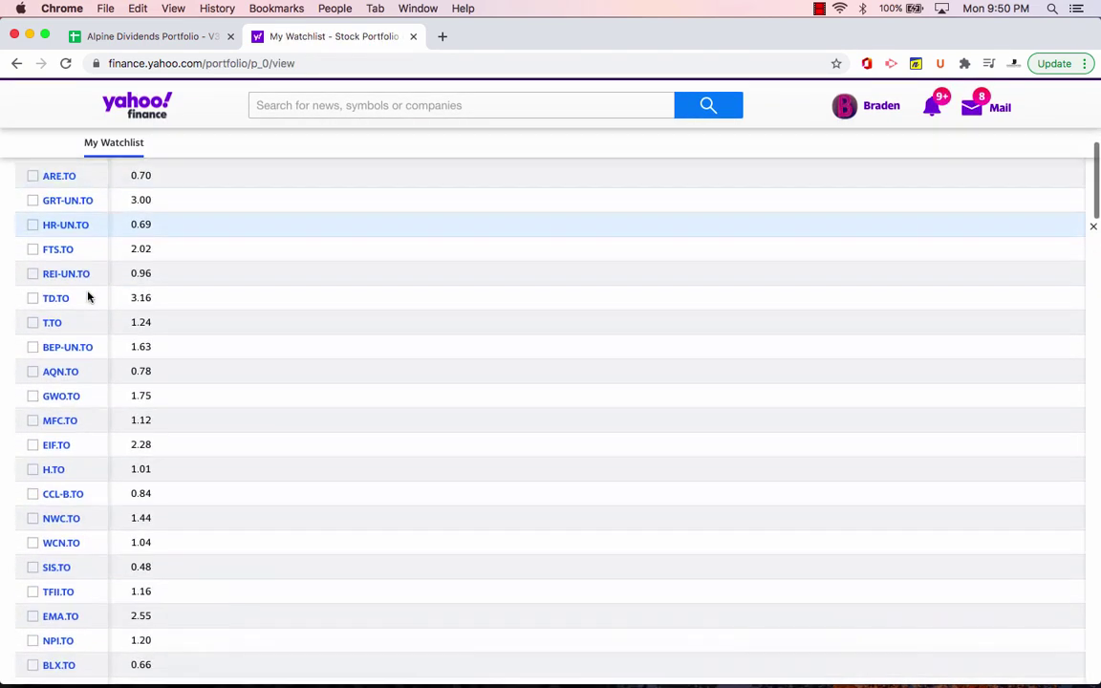
scroll(88, 298, "up", 10)
scroll(77, 361, "down", 2)
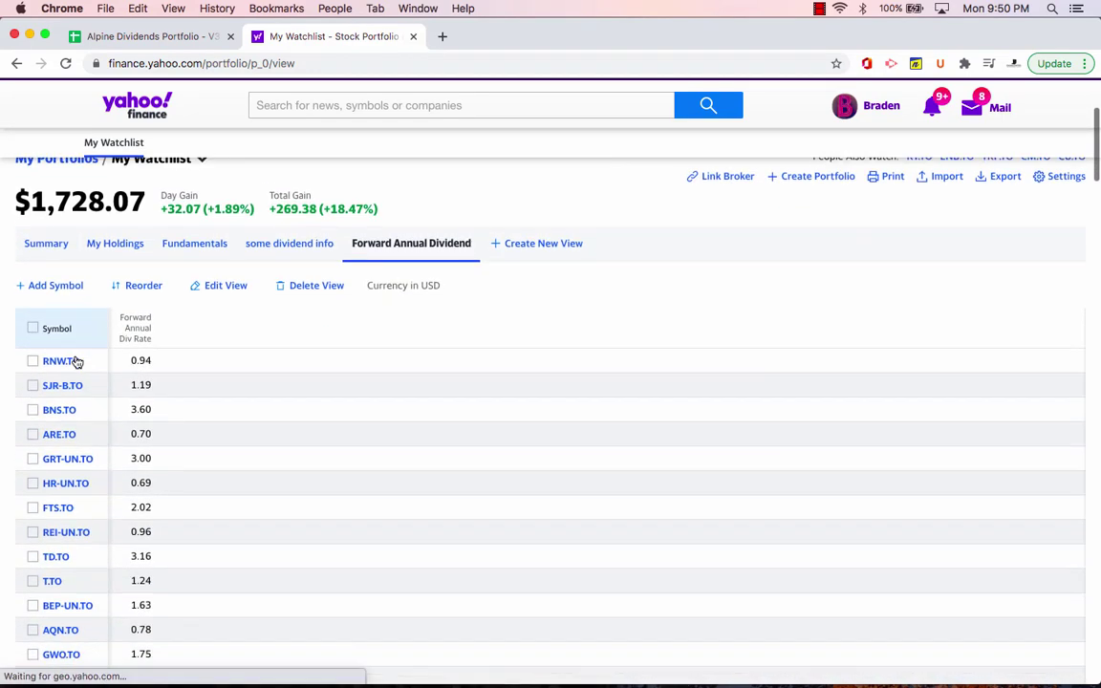
Open the watchlist's symbol entry box, close it without adding a ticker, and look over the listed symbols
left_click(42, 244)
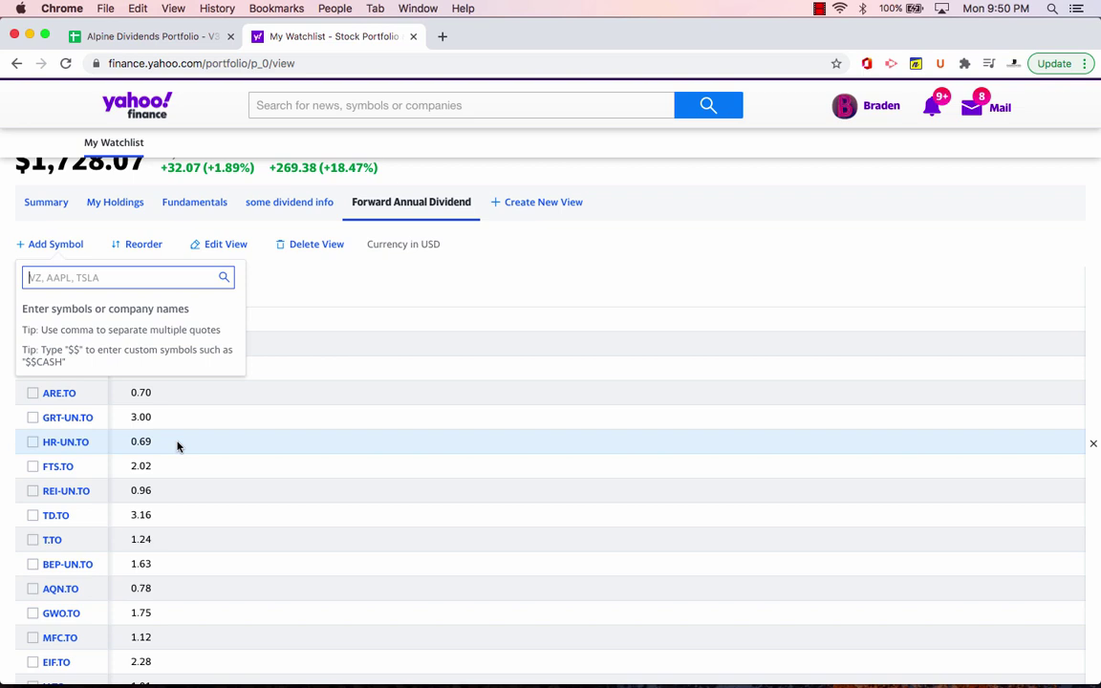
left_click(299, 256)
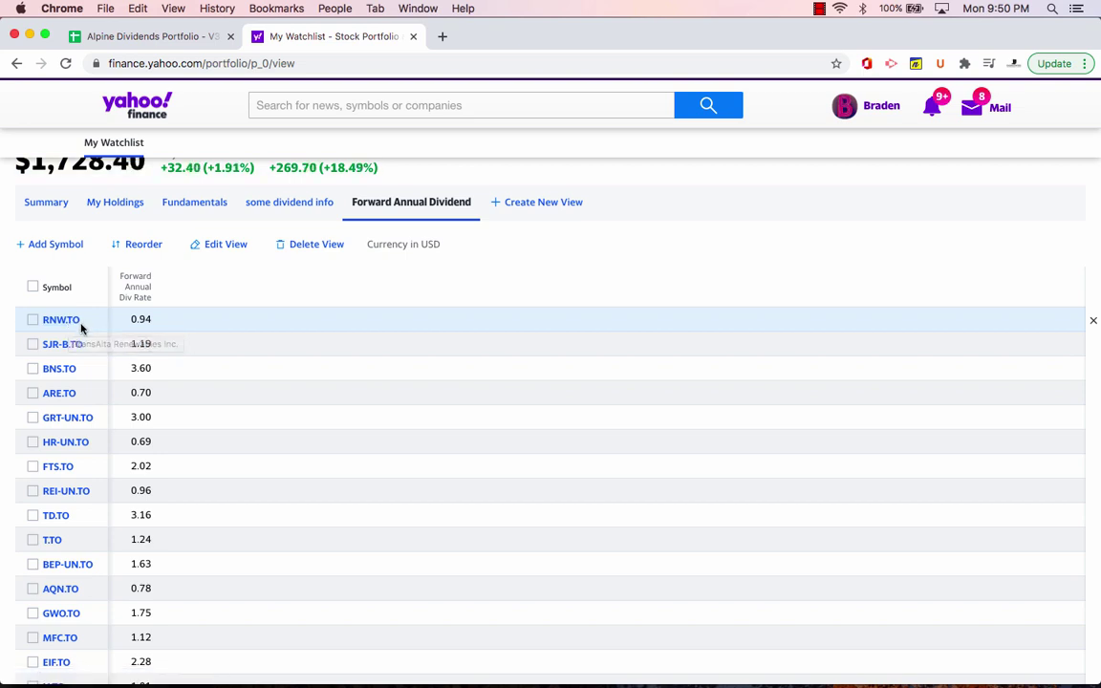
scroll(120, 328, "down", 3)
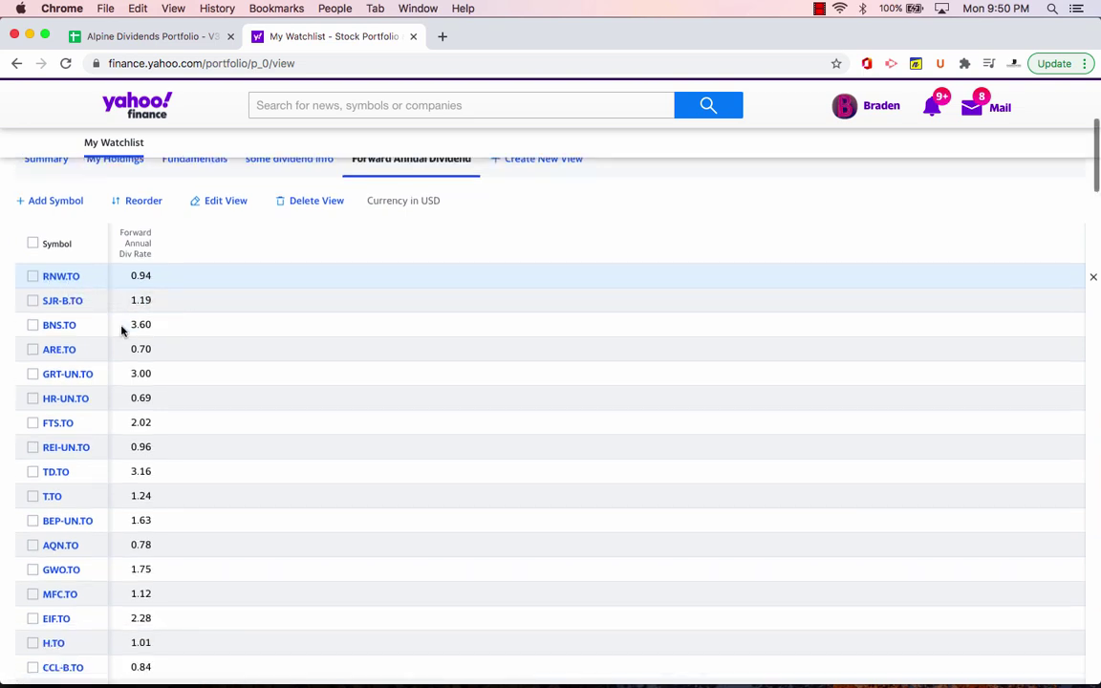
scroll(121, 329, "up", 3)
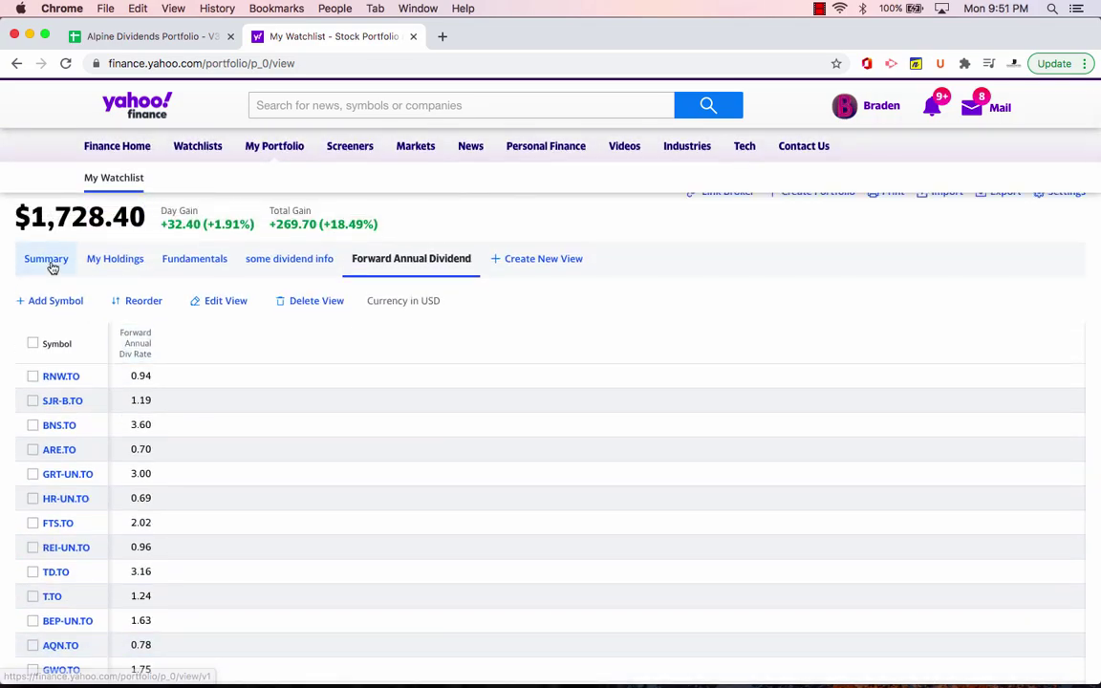
Look over the watchlist's Summary view and return to the Forward Annual Dividend view
left_click(44, 260)
scroll(221, 394, "down", 10)
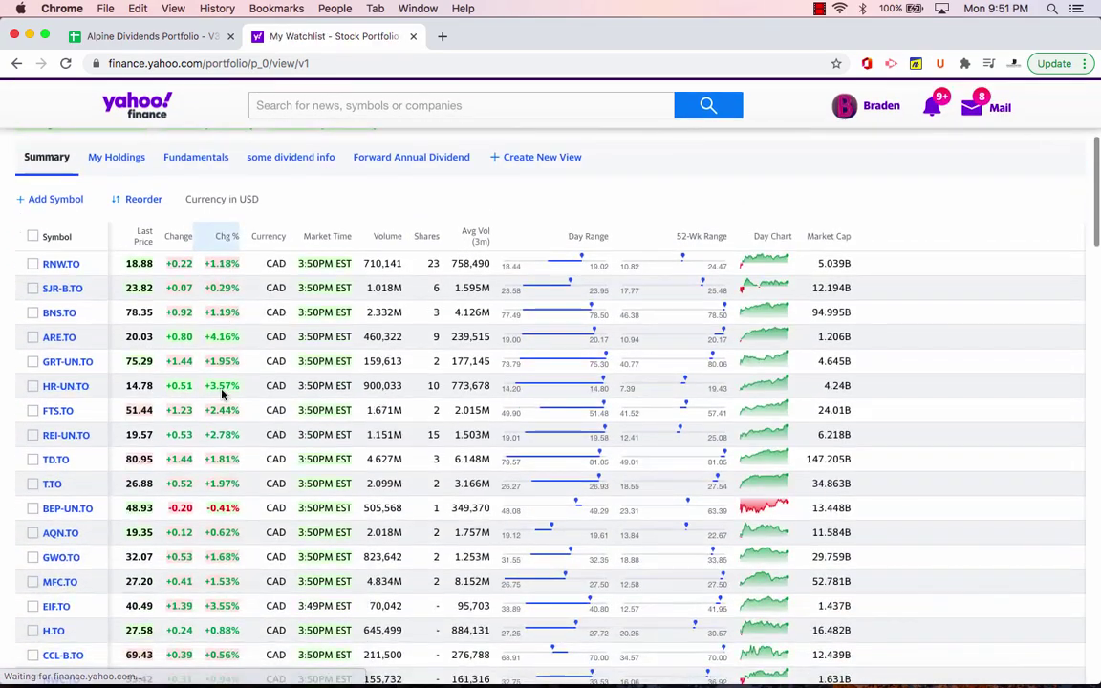
scroll(221, 394, "up", 8)
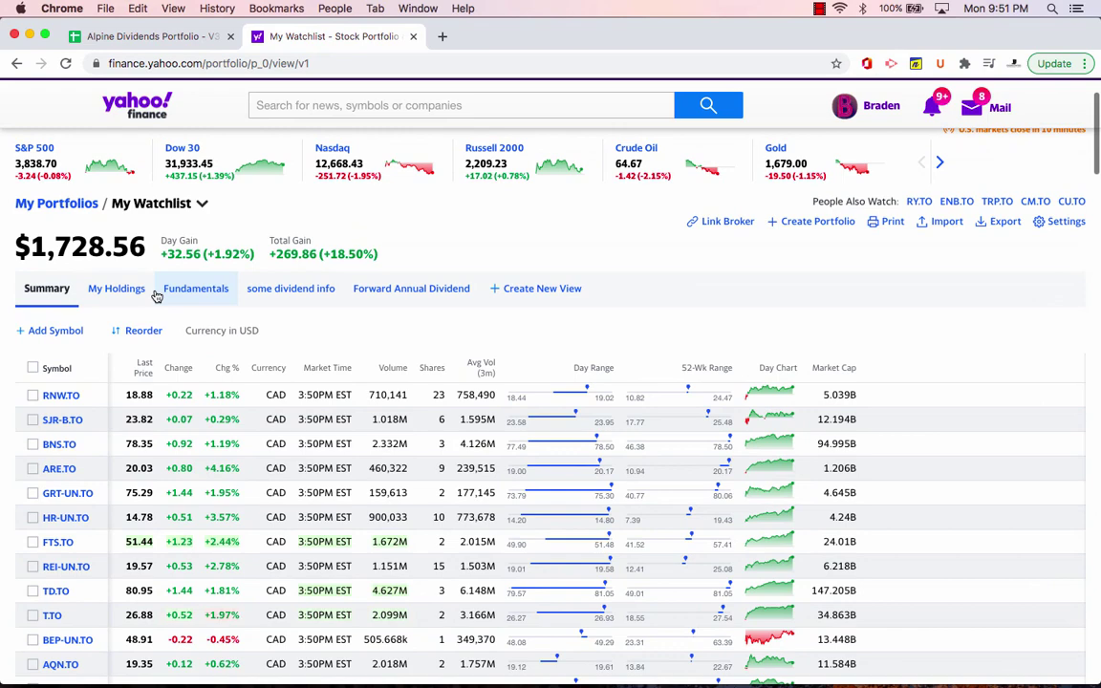
left_click(411, 288)
scroll(204, 428, "down", 5)
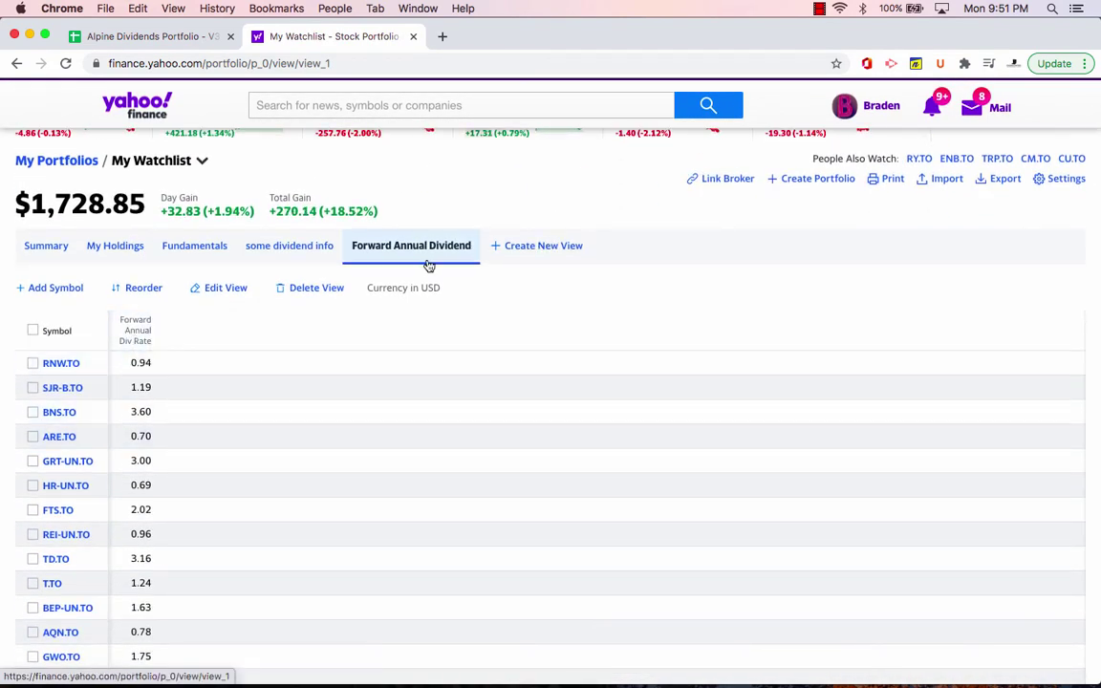
Find the Forward Annual Div Rate column among the options for a new watchlist view, and leave without saving
left_click(544, 246)
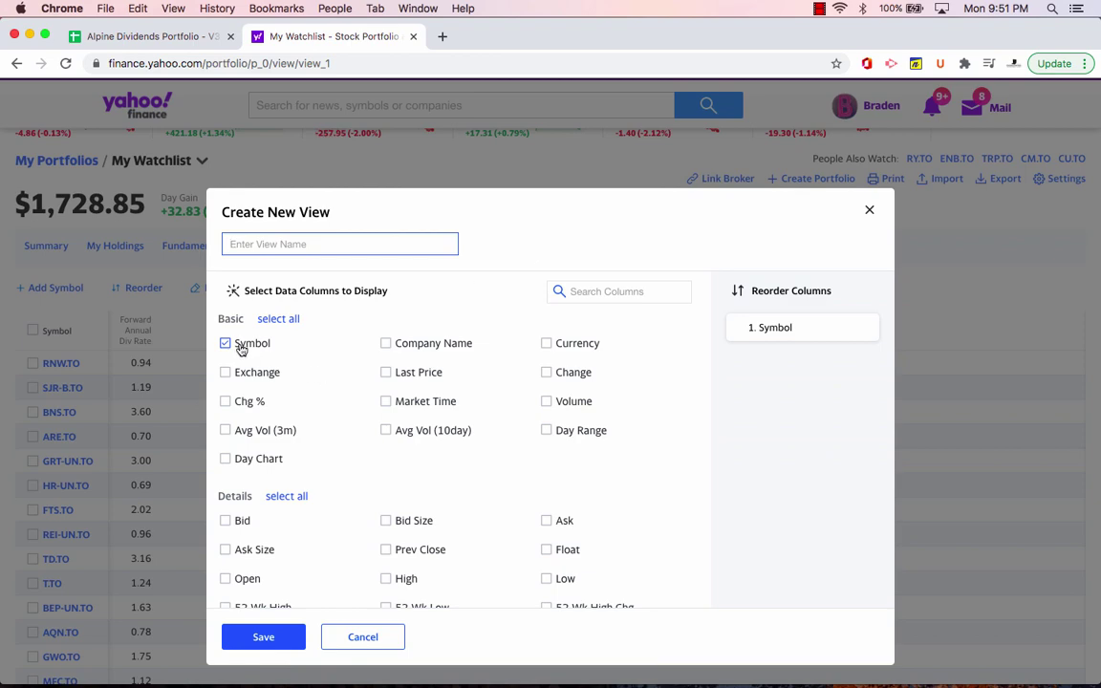
scroll(341, 464, "down", 8)
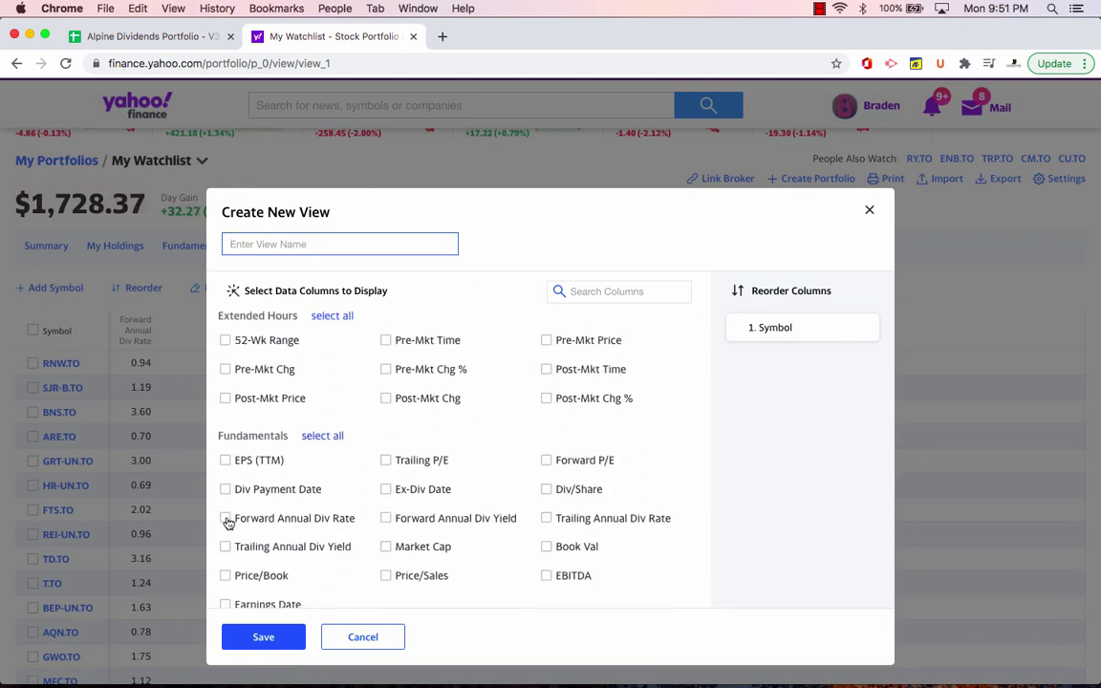
left_click(385, 639)
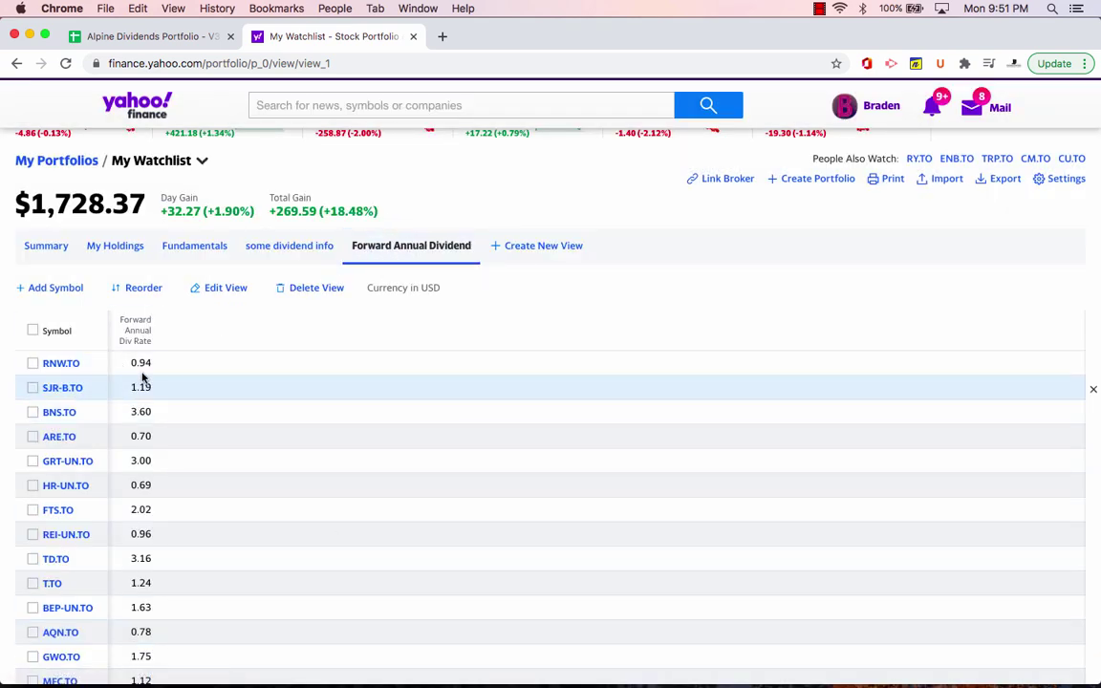
Compare the order of the tickers in the Yahoo Finance watchlist with the order on the Portfolio sheet
scroll(60, 366, "down", 2)
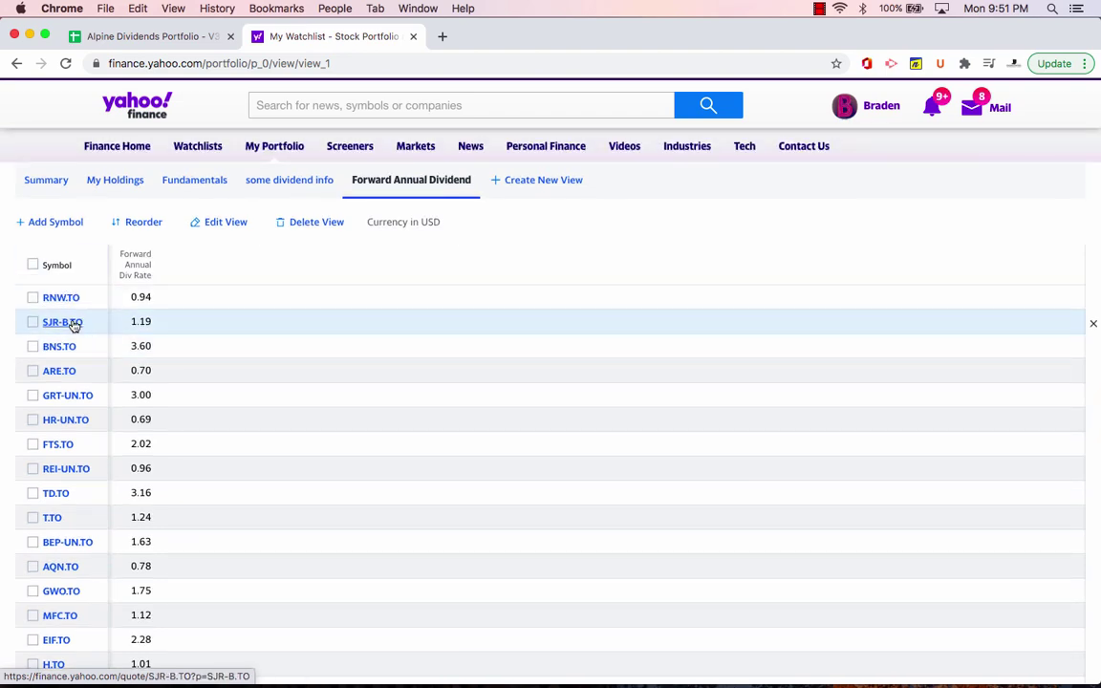
scroll(73, 322, "down", 6)
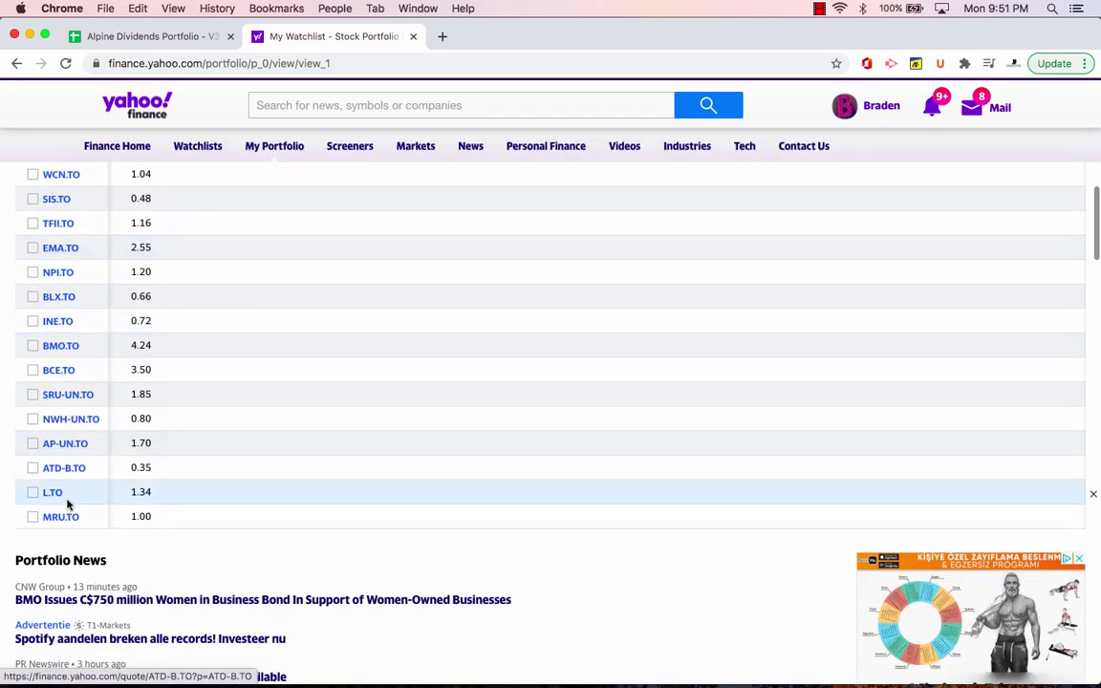
left_click(199, 38)
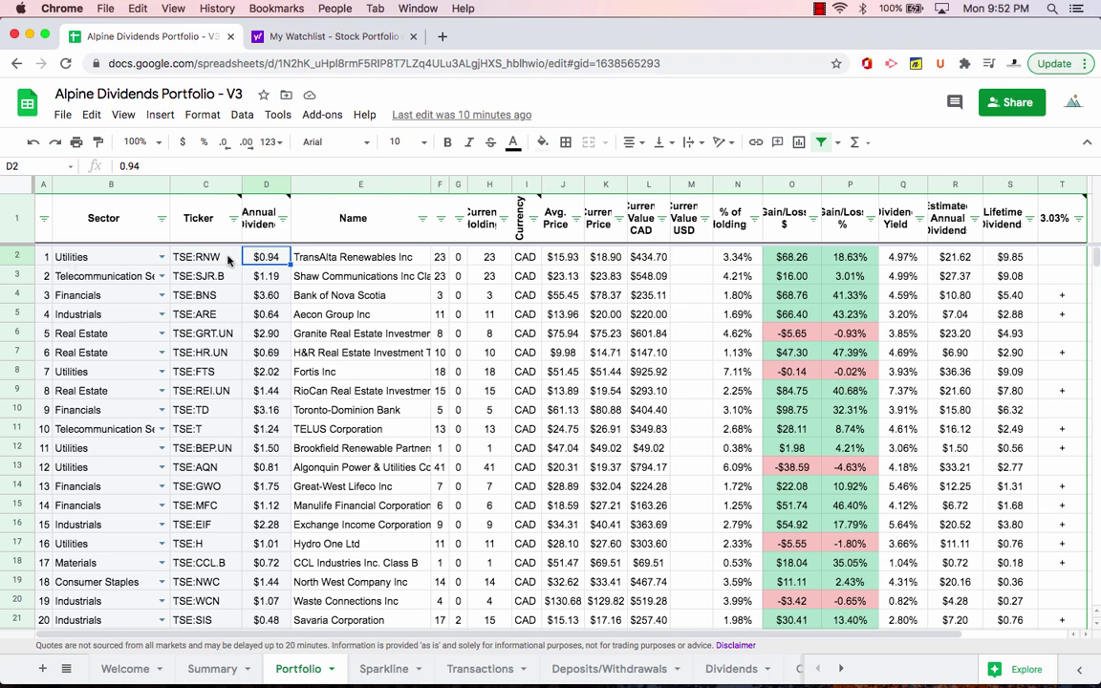
scroll(216, 302, "down", 10)
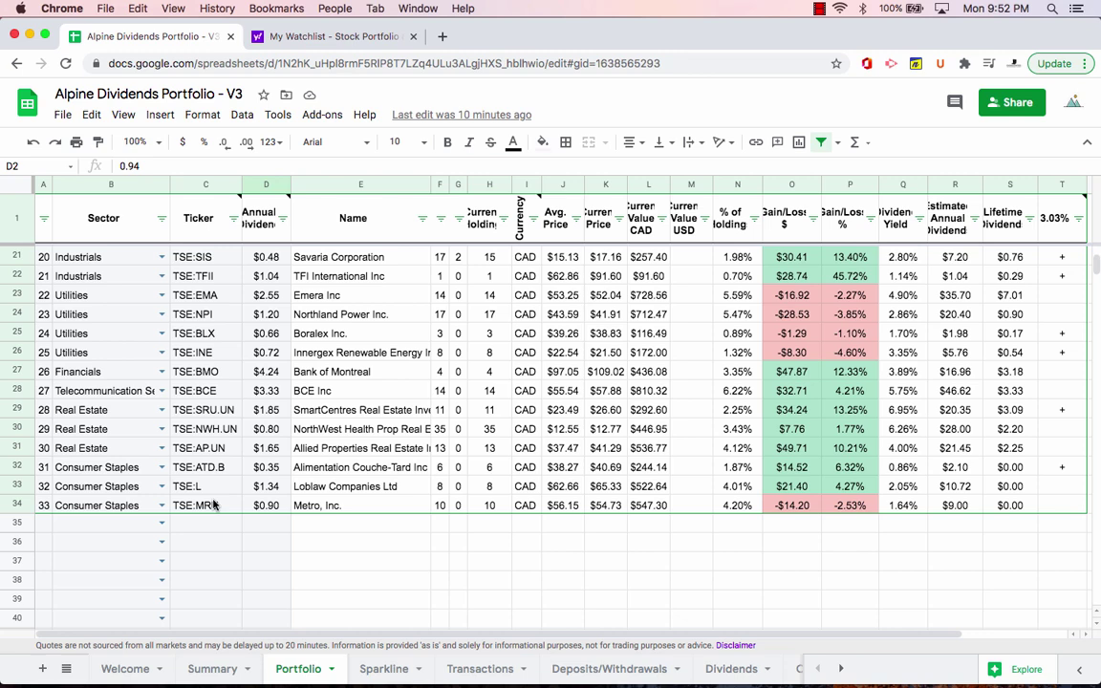
scroll(161, 481, "up", 10)
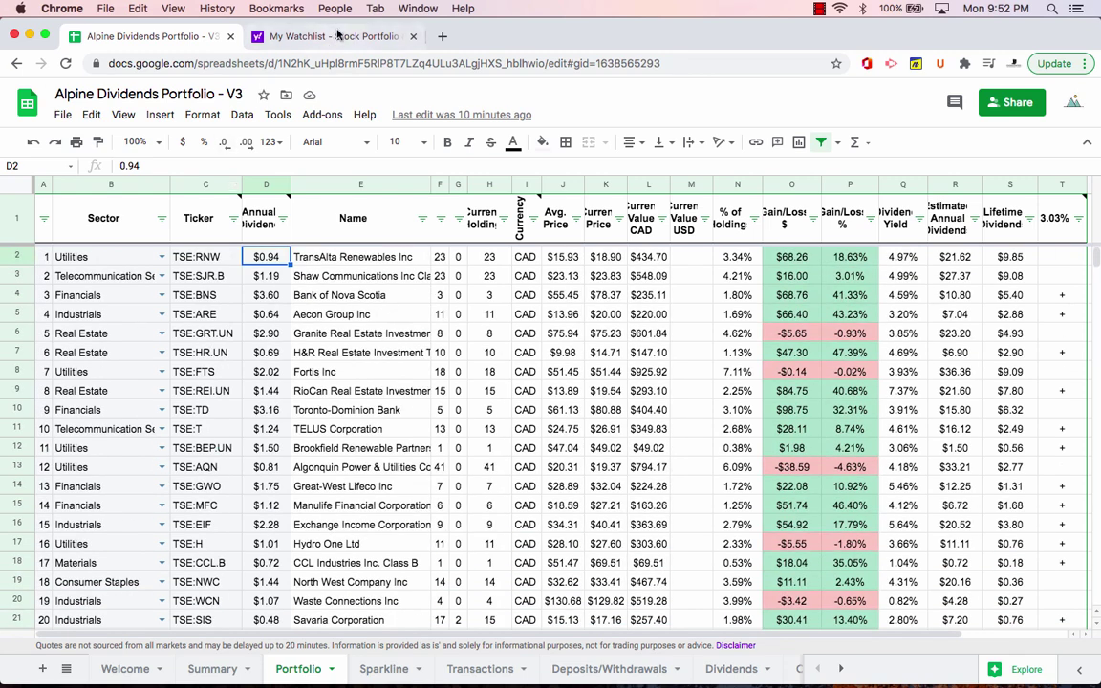
left_click(334, 38)
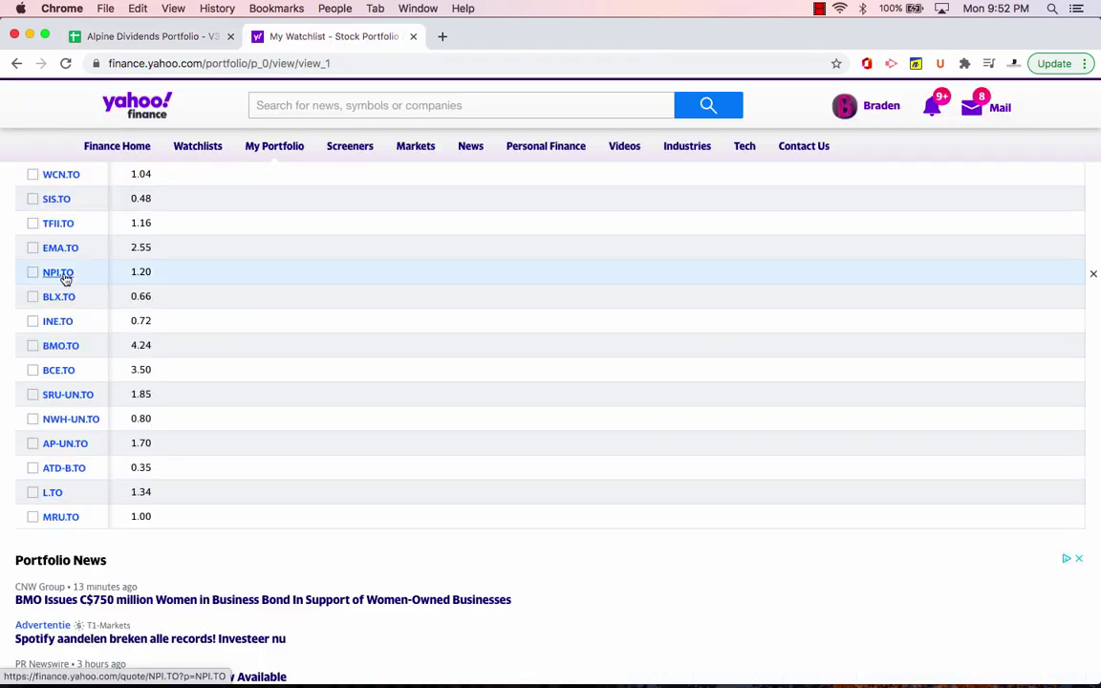
scroll(65, 278, "up", 15)
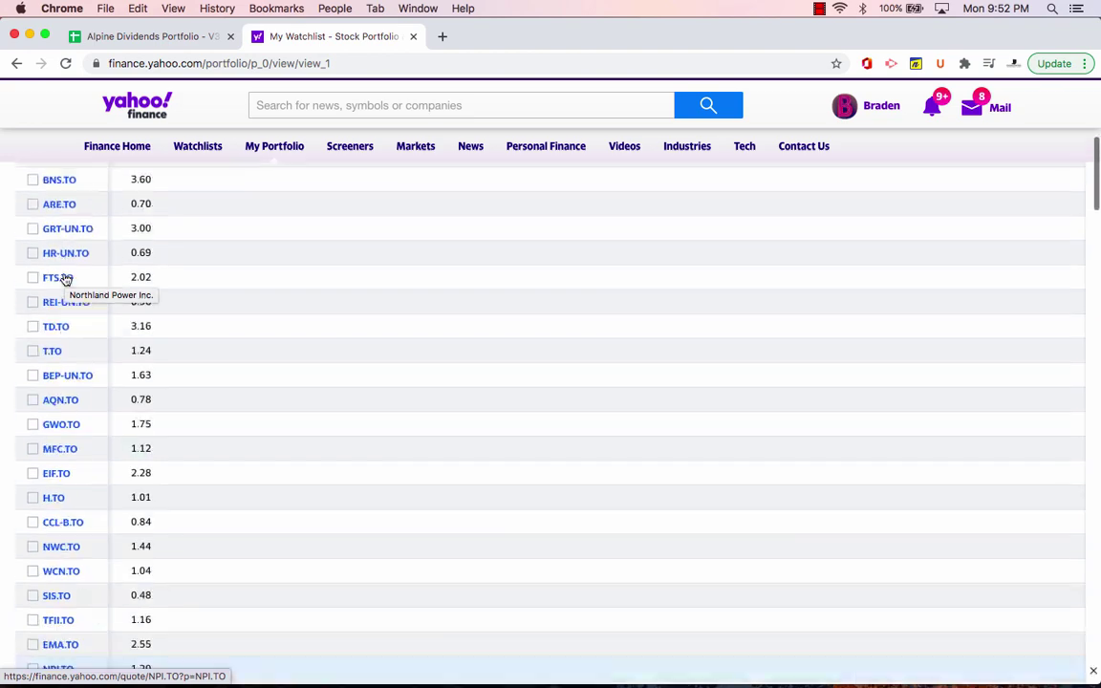
scroll(63, 286, "down", 5)
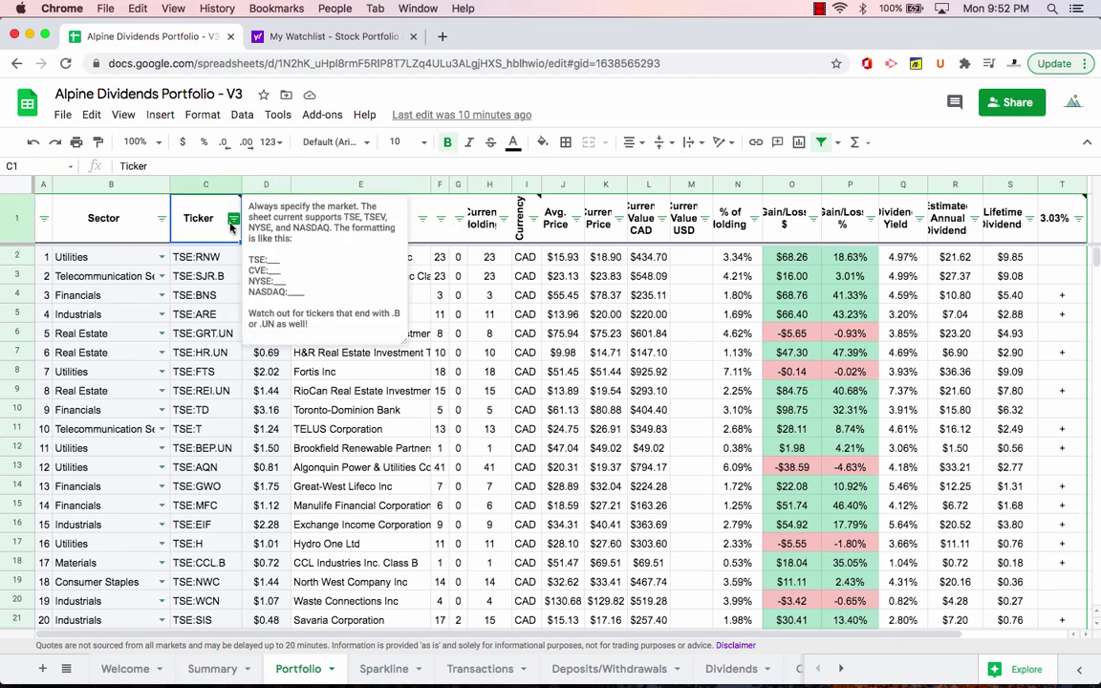
Sort the Portfolio sheet by Ticker from A to Z and compare its order with the Yahoo Finance watchlist
left_click(233, 219)
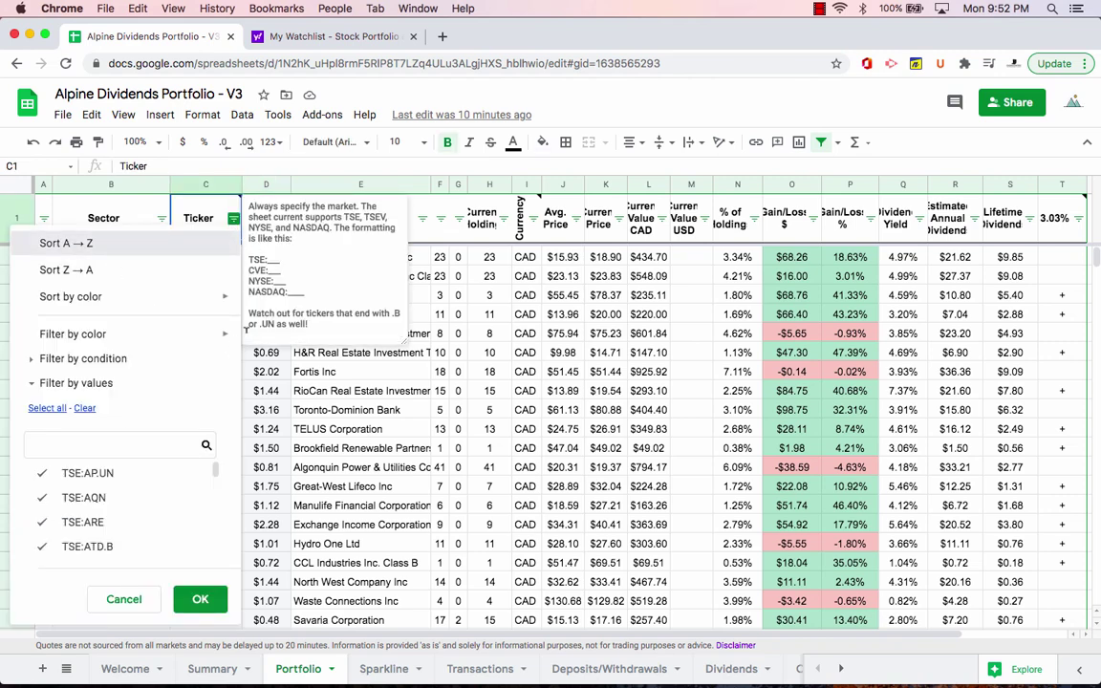
left_click(112, 251)
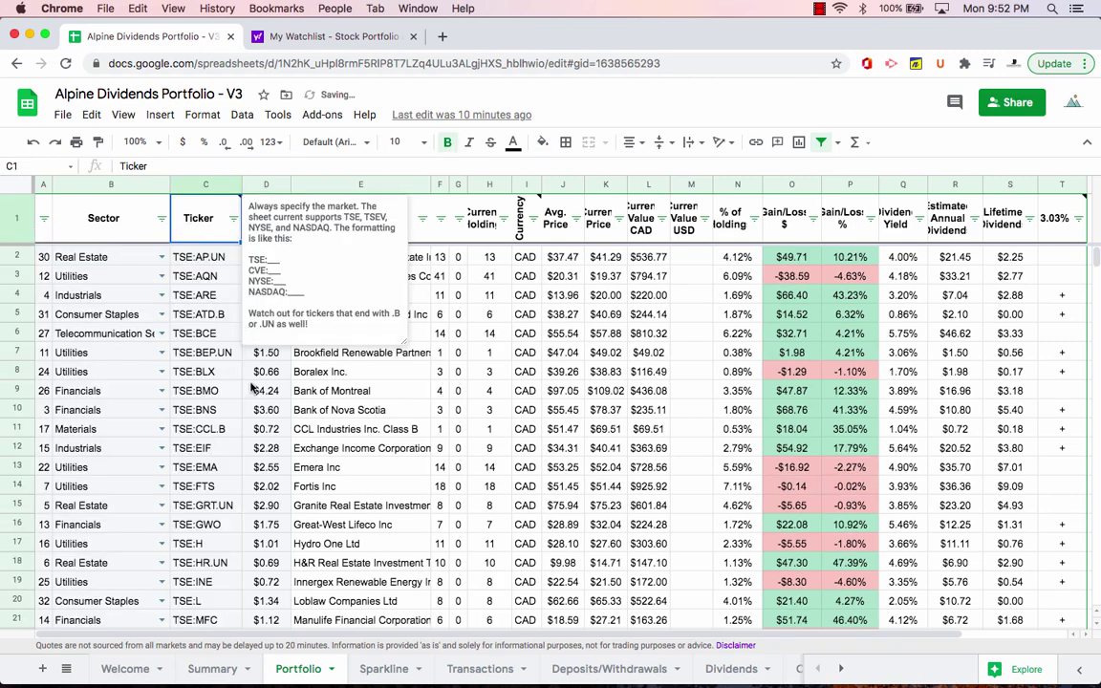
left_click(324, 36)
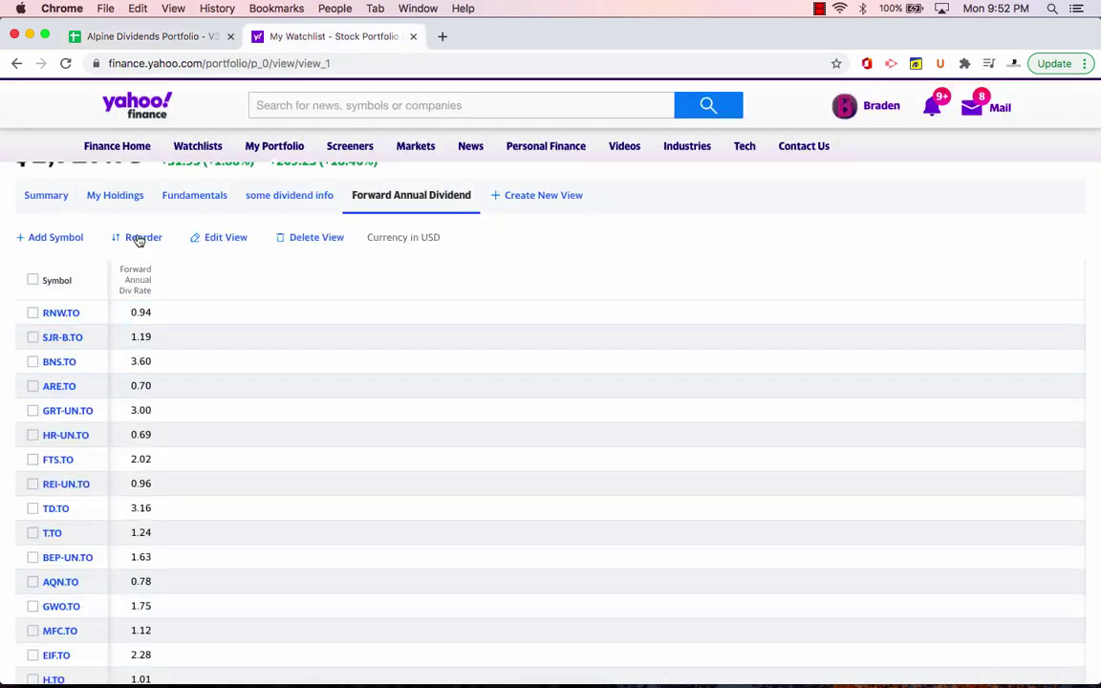
left_click(176, 36)
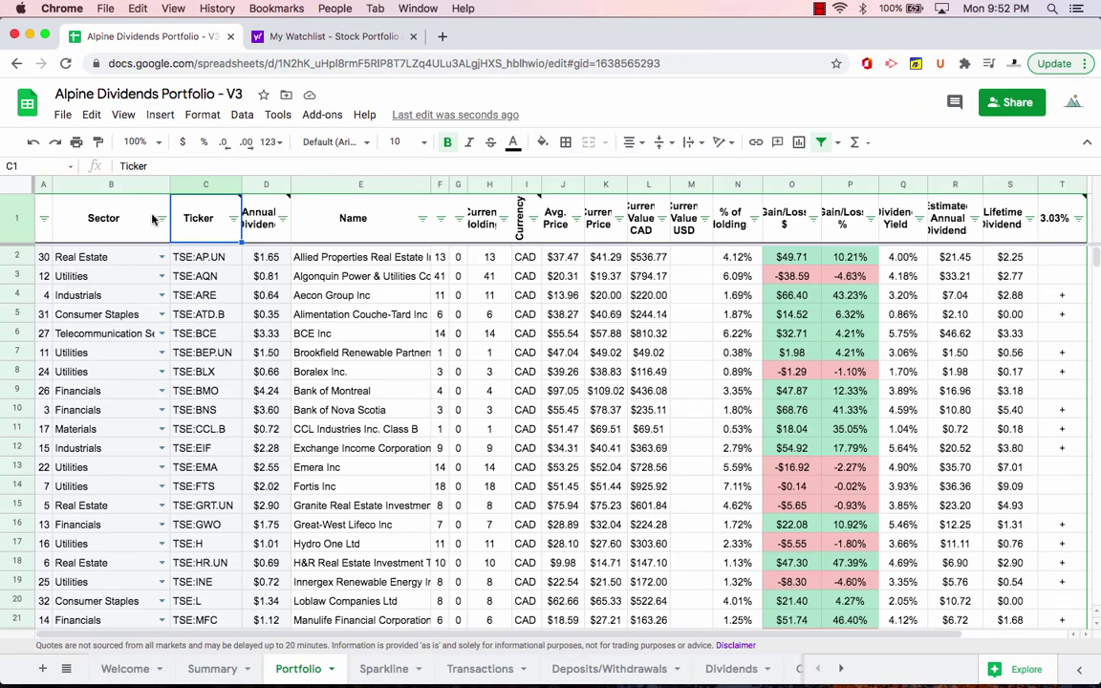
Sort the Portfolio sheet by the # column from A to Z
left_click(43, 219)
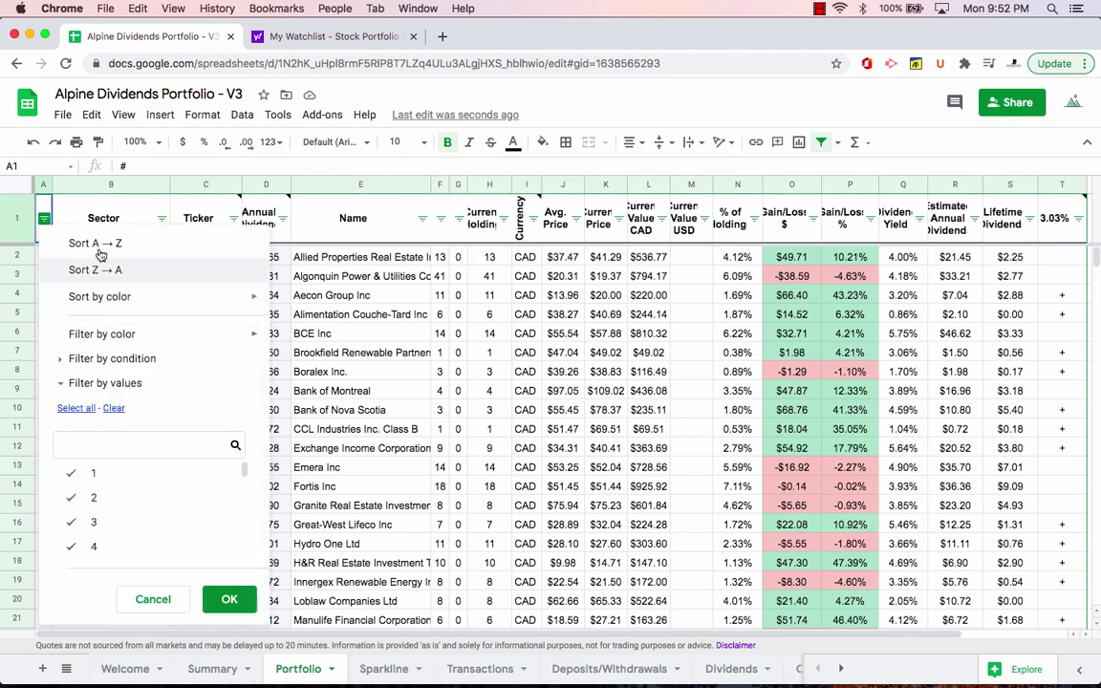
left_click(97, 244)
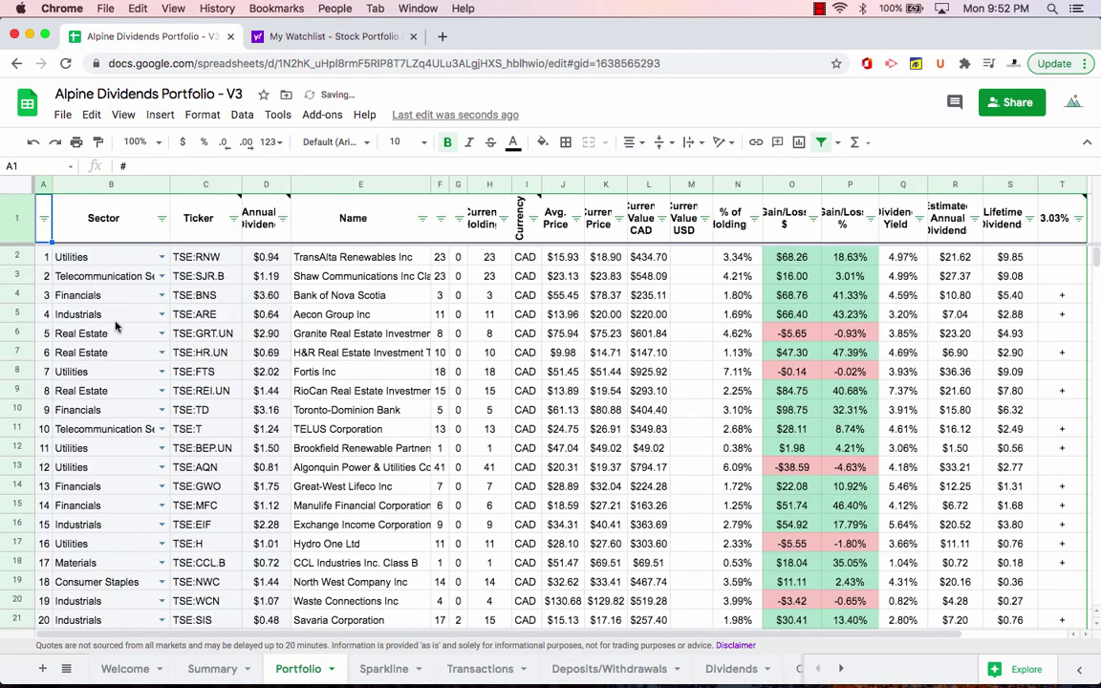
Copy the symbols and forward annual dividend rates from the Yahoo Finance watchlist and paste them into a new sheet starting at F3
left_click(287, 36)
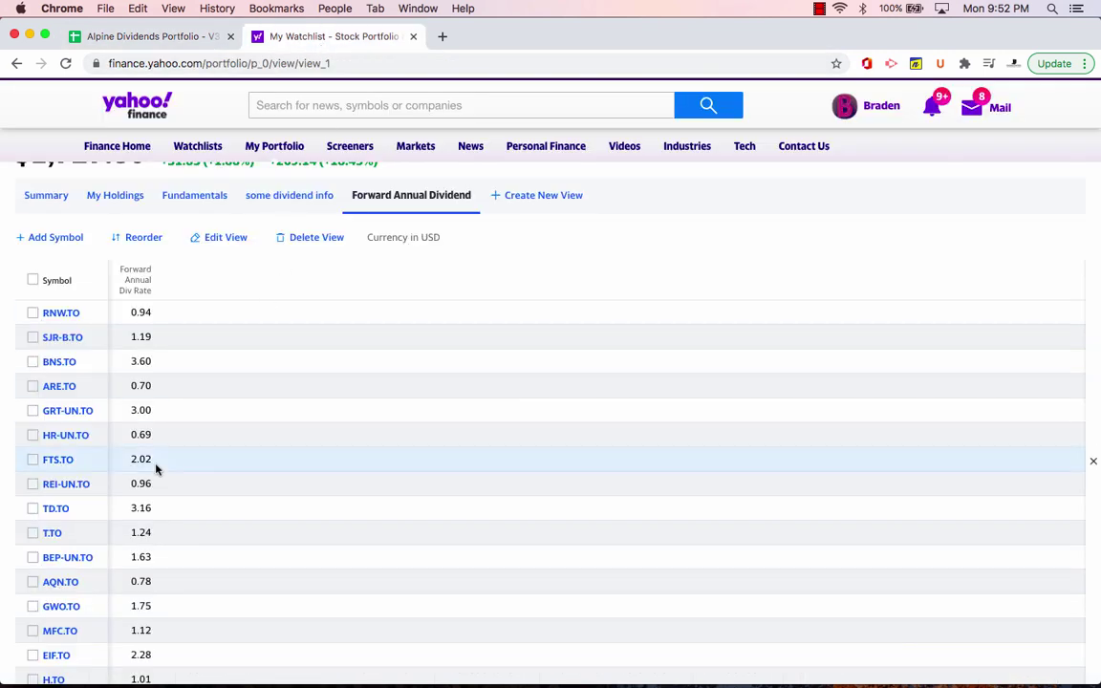
scroll(155, 466, "down", 5)
scroll(156, 468, "down", 5)
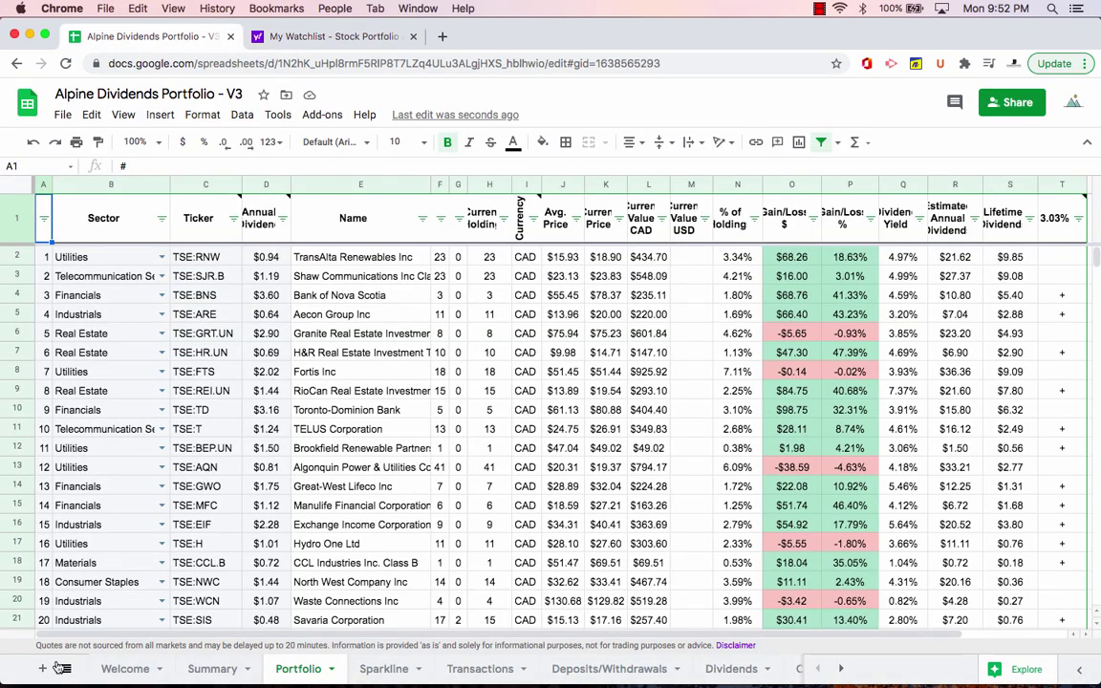
key("shift+F11")
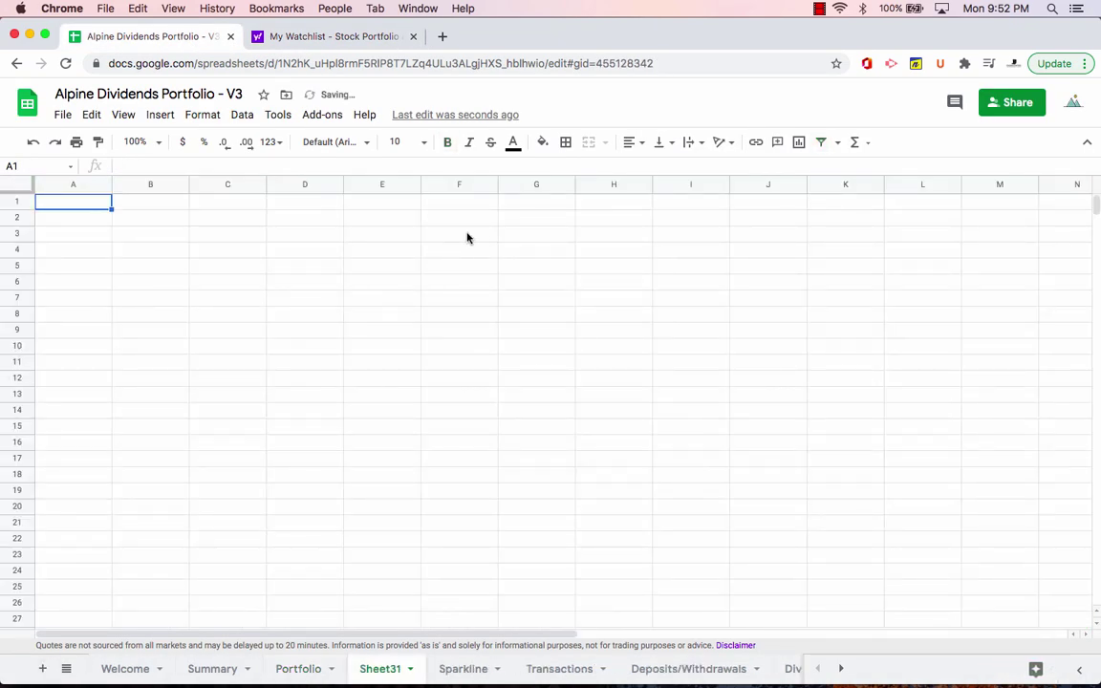
left_click(486, 241)
key("cmd+v")
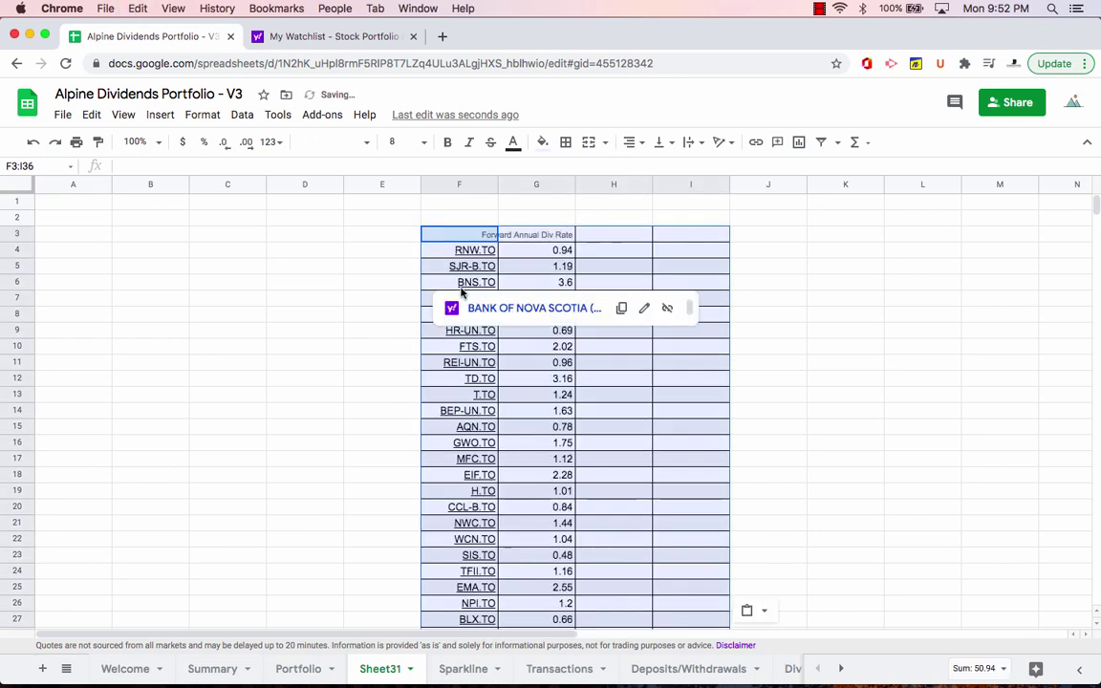
Delete the empty columns H and I beside the pasted watchlist data
left_click(616, 184)
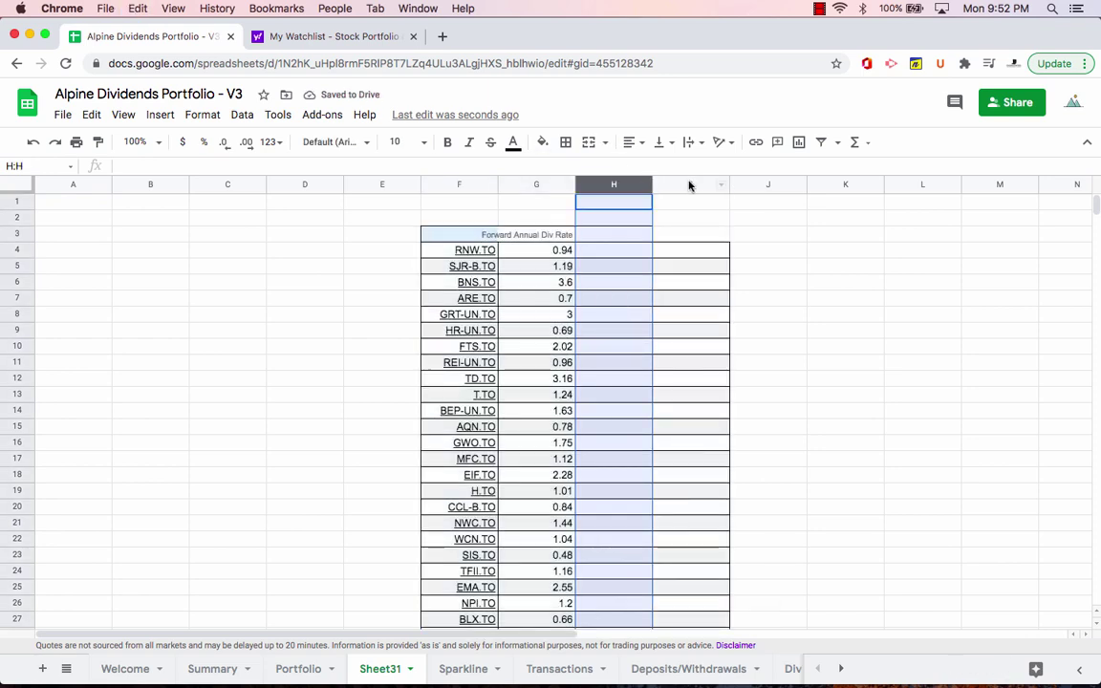
left_click(688, 182, "shift")
right_click(688, 181)
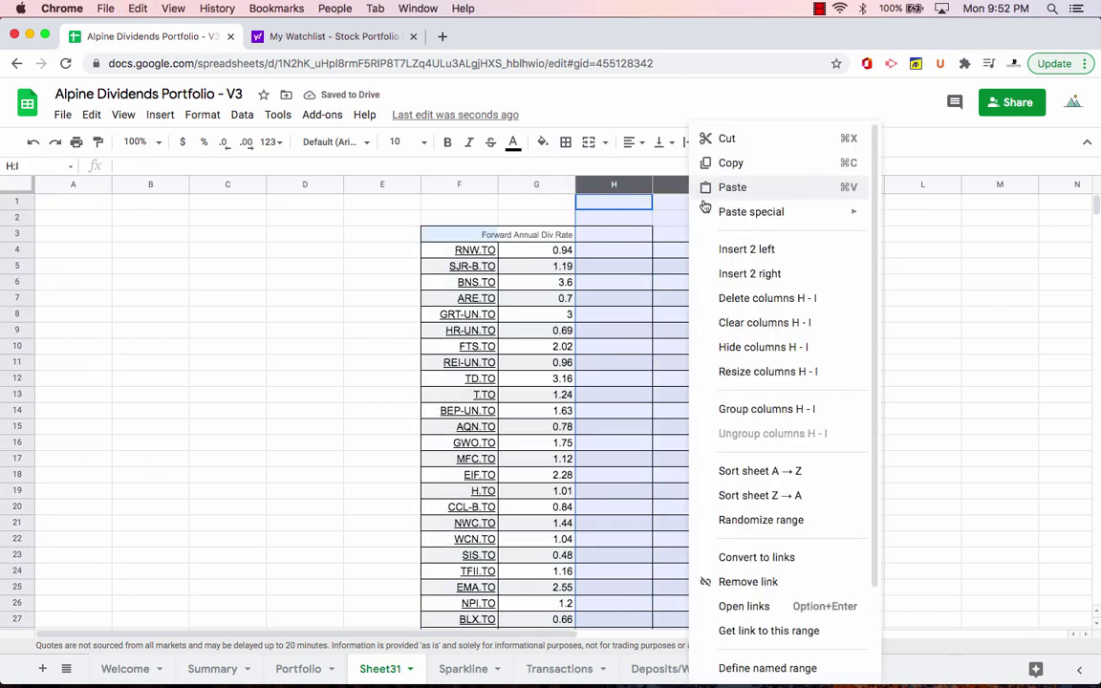
left_click(760, 302)
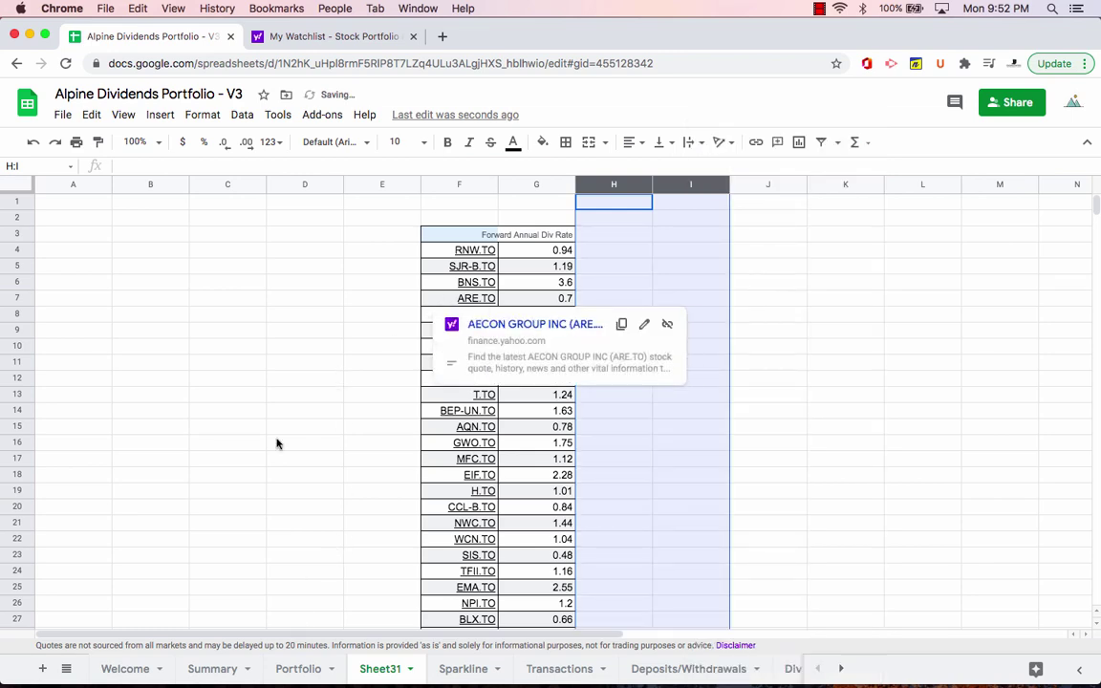
left_click(287, 378)
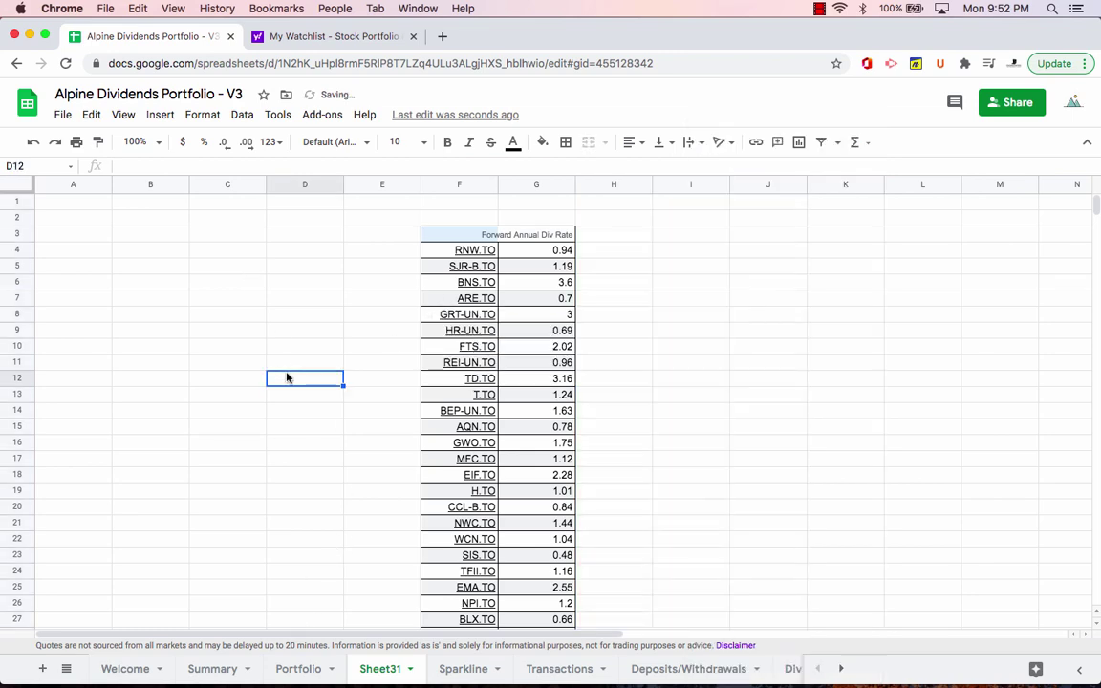
Copy the tickers and annual dividends in C2:D34 of the Portfolio sheet and paste them into Sheet31 starting at D4
left_click(287, 664)
left_click_drag(203, 260, 254, 409)
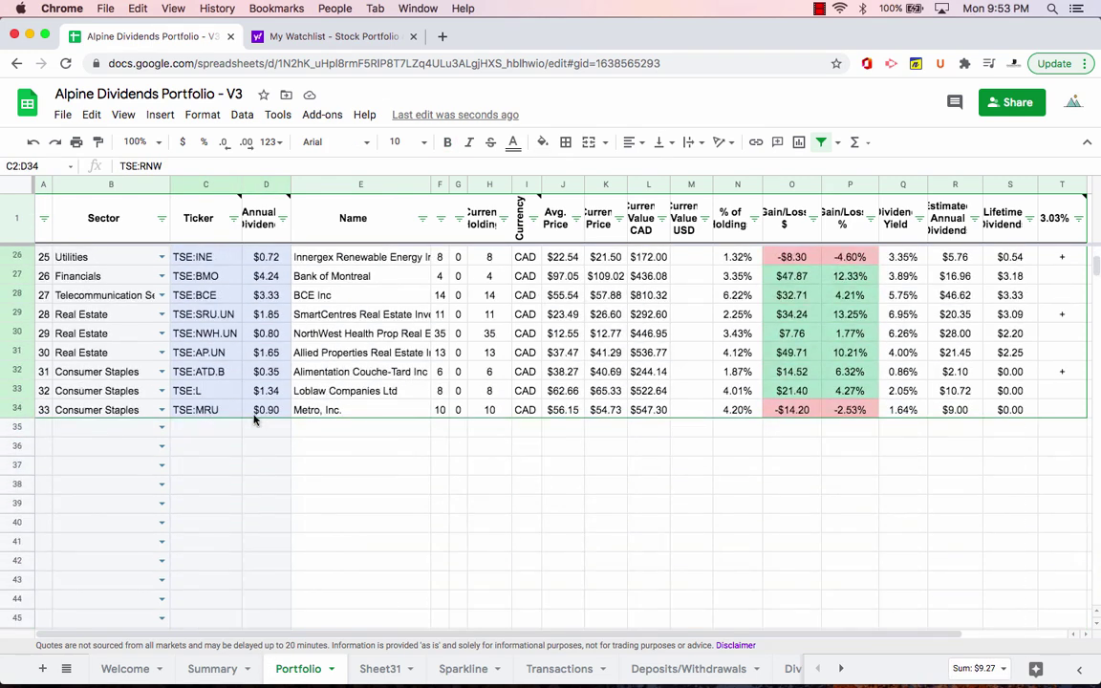
key("ctrl+c")
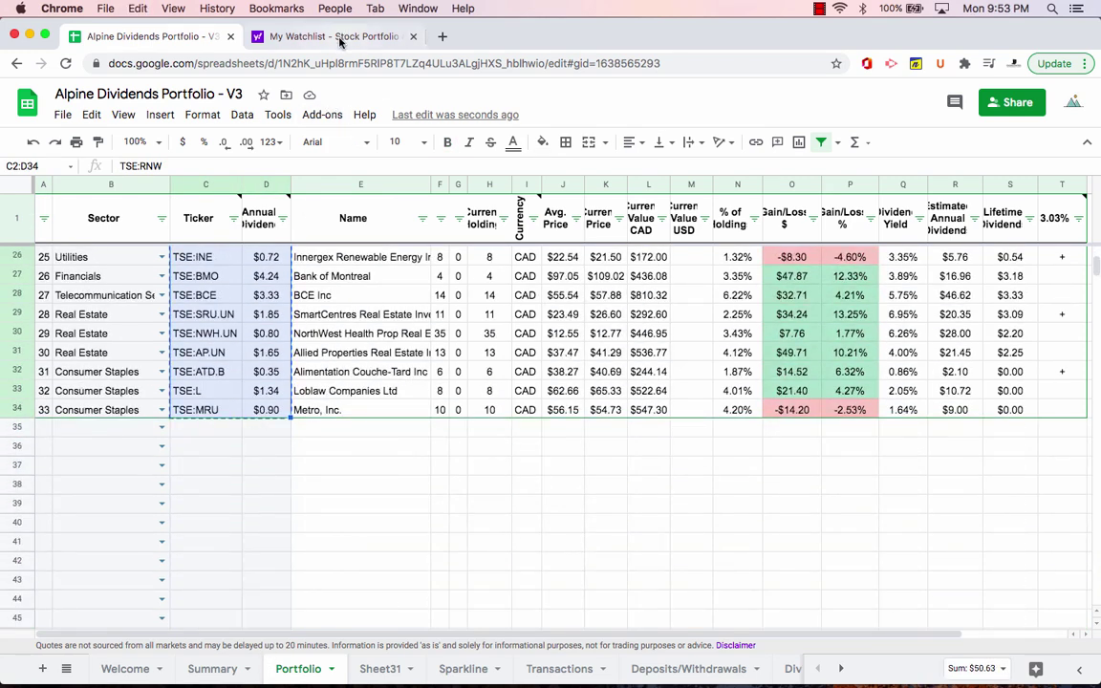
left_click(325, 37)
left_click(197, 37)
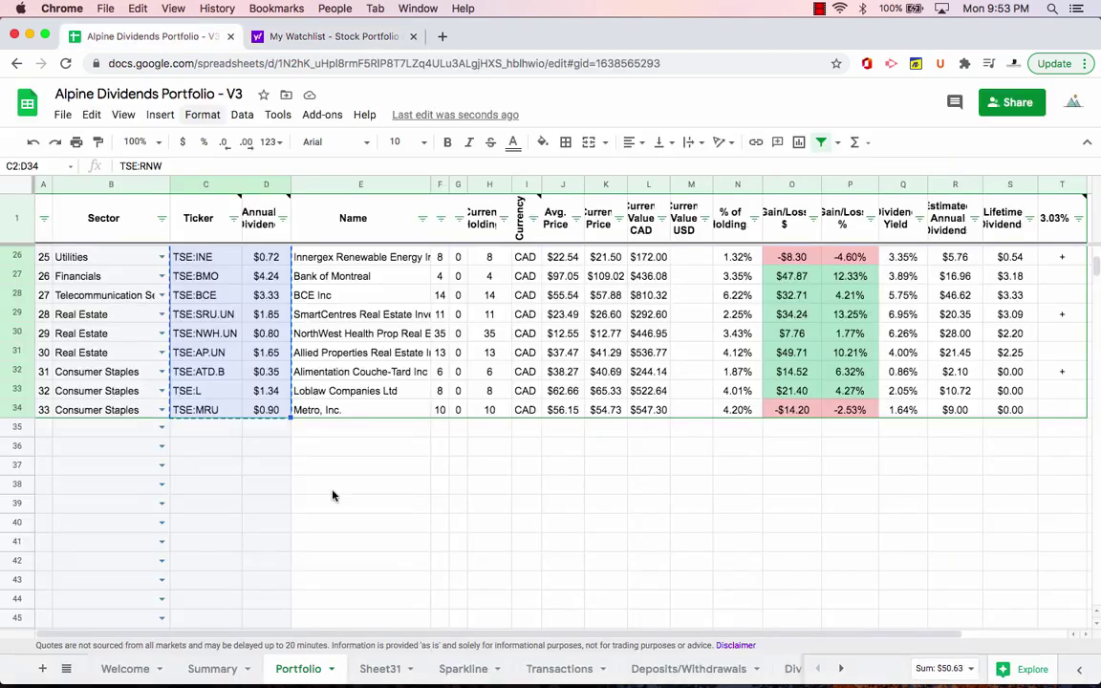
left_click(382, 668)
left_click(301, 237)
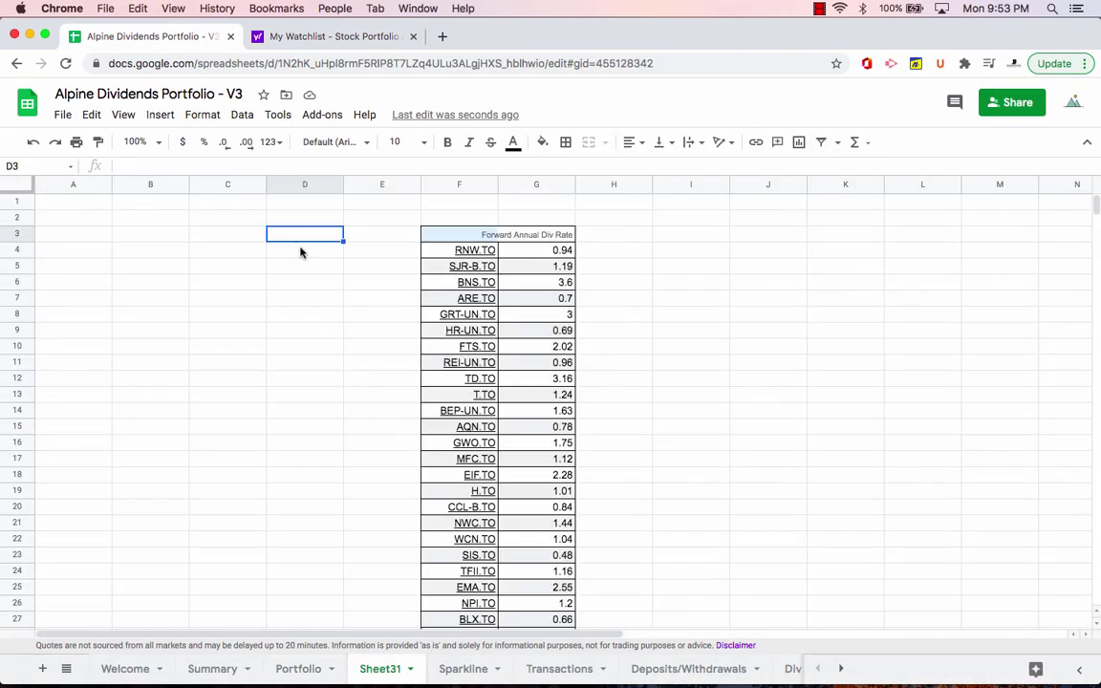
left_click(301, 251)
key("super+v")
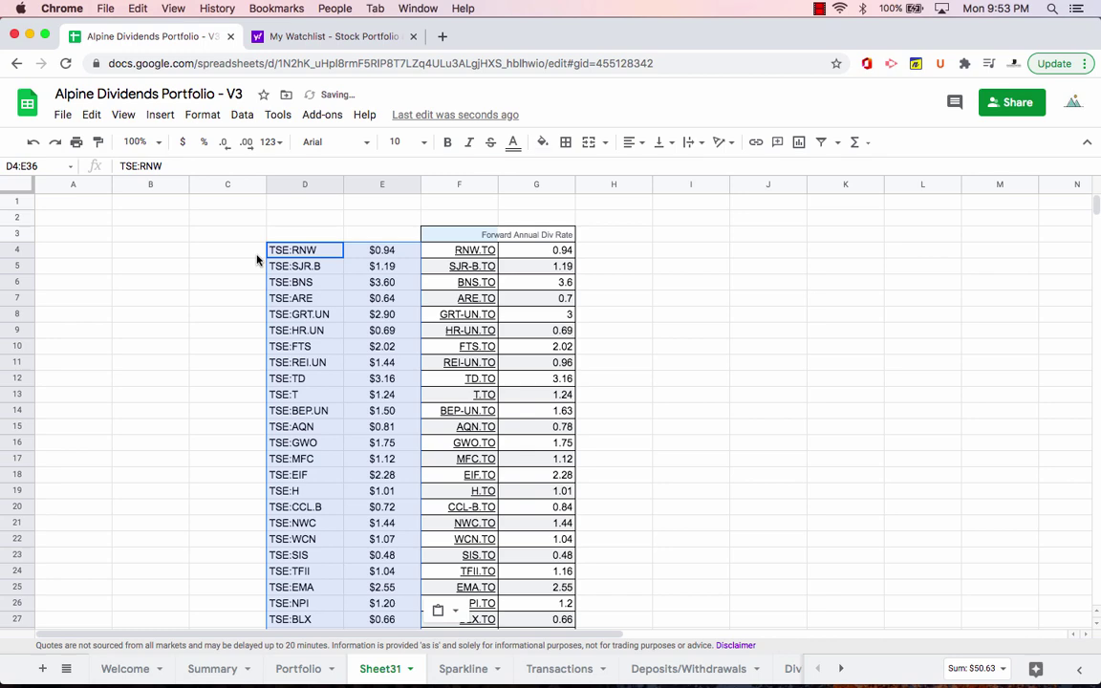
Compare the portfolio tickers and dividends with the Yahoo symbols and rates row by row on Sheet31
left_click_drag(277, 254, 458, 255)
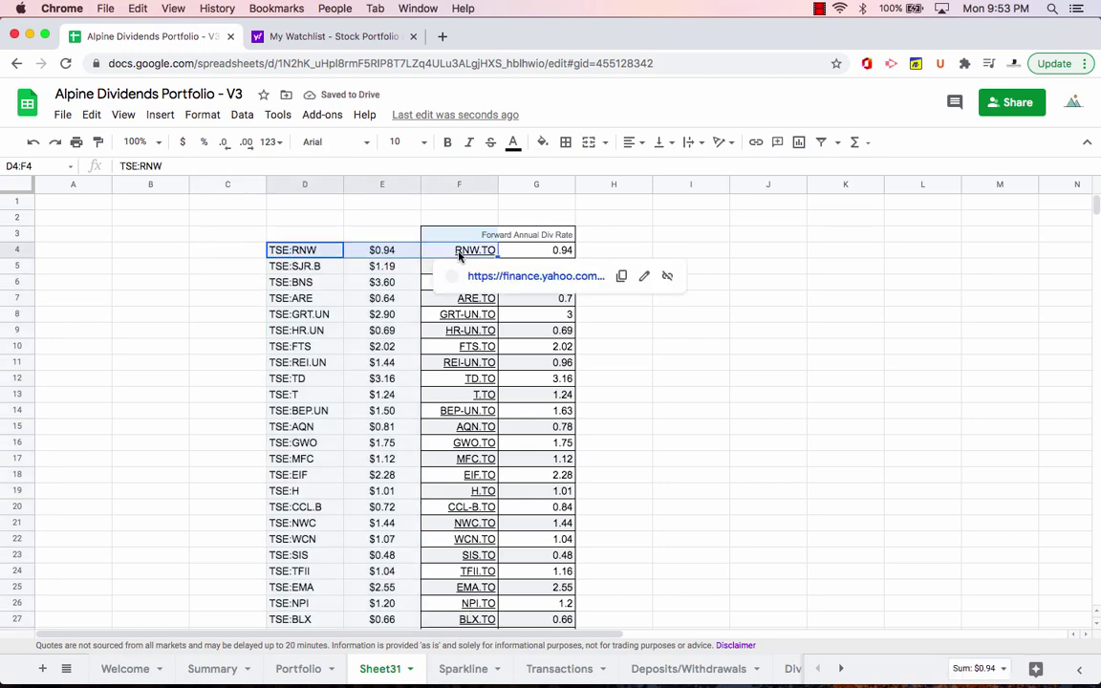
left_click(250, 343)
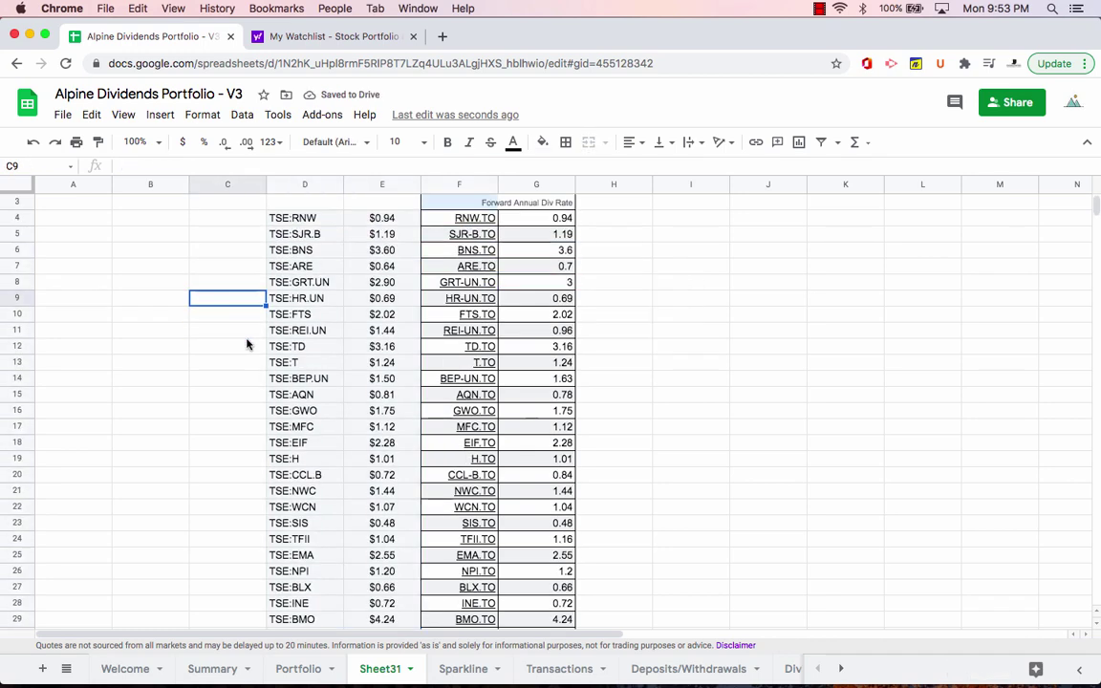
scroll(91, 353, "down", 2)
left_click(19, 361)
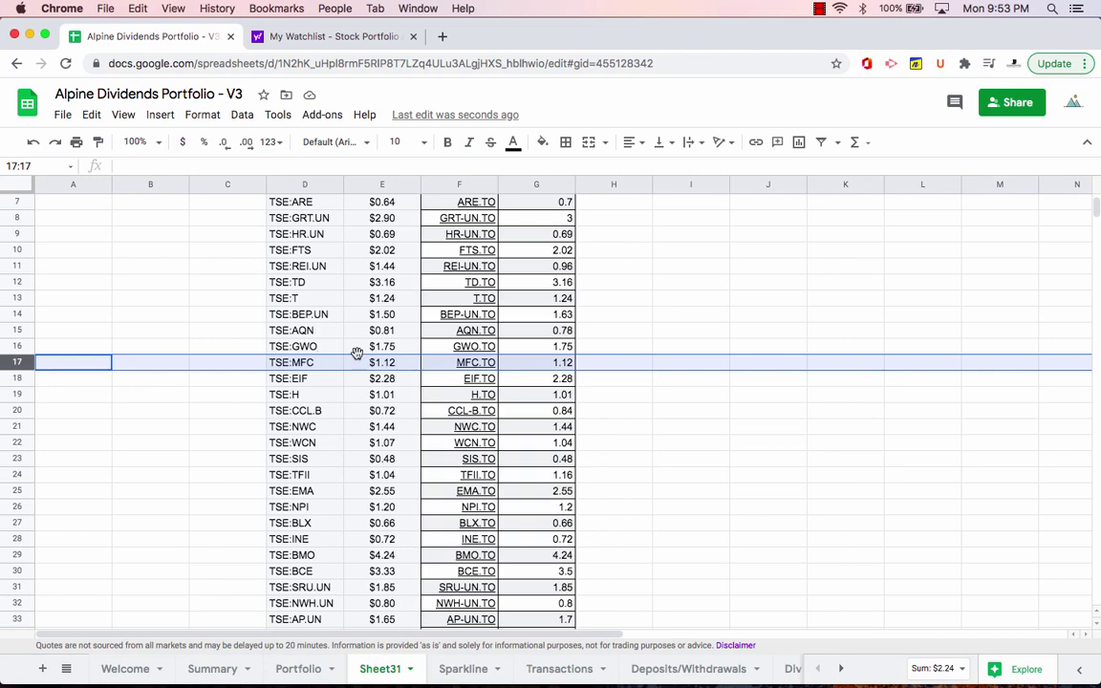
scroll(204, 431, "down", 3)
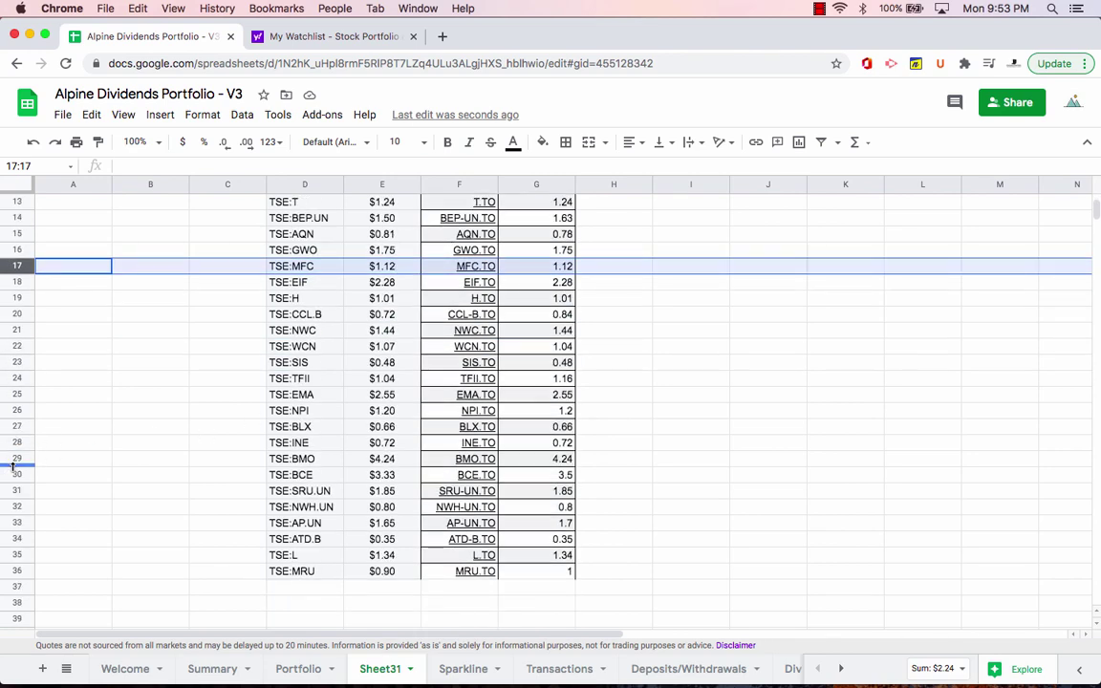
left_click(17, 474)
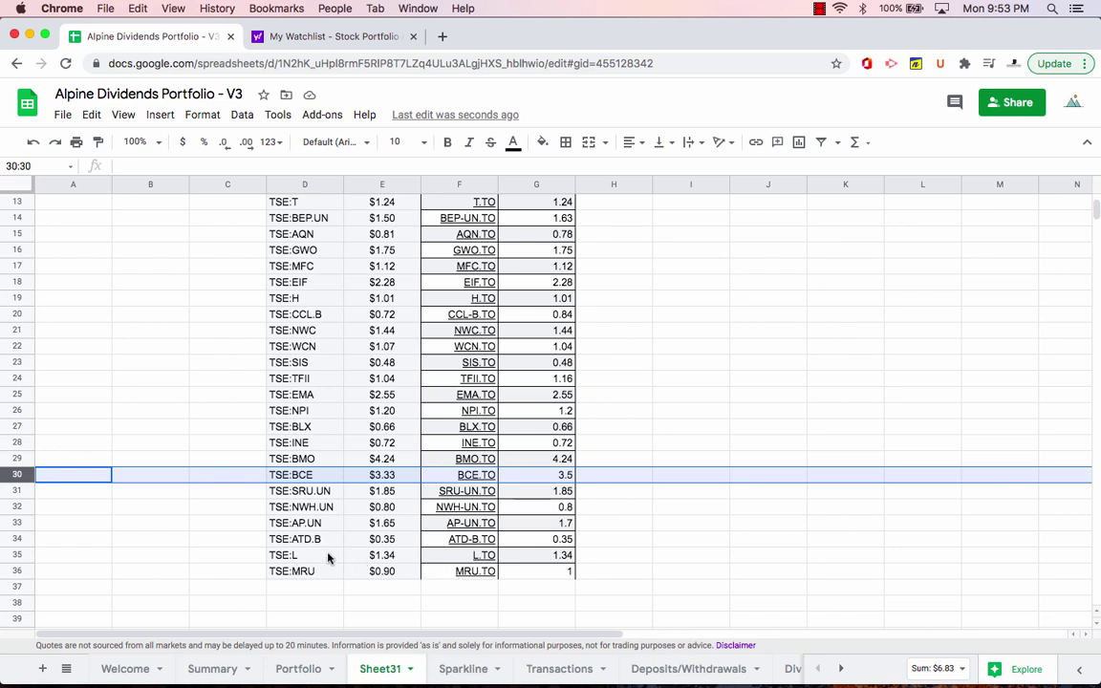
scroll(322, 453, "up", 6)
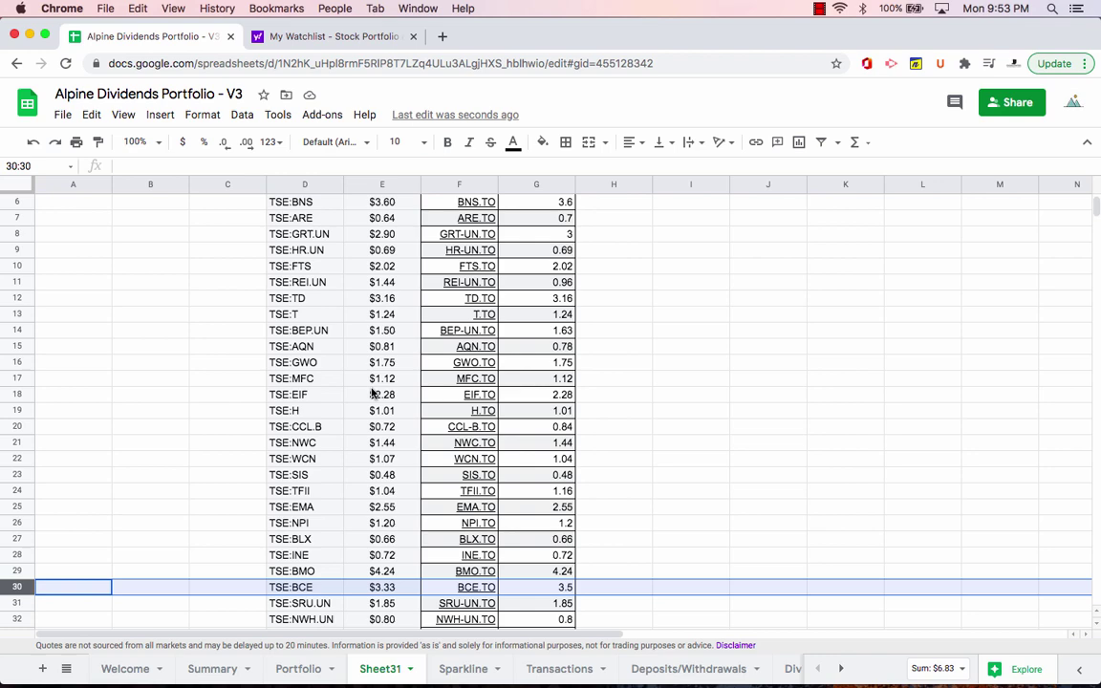
Enter =G4-E4 in H4 to calculate the dividend difference and fill the formula down column H for all tickers
left_click(612, 253)
left_click(617, 234)
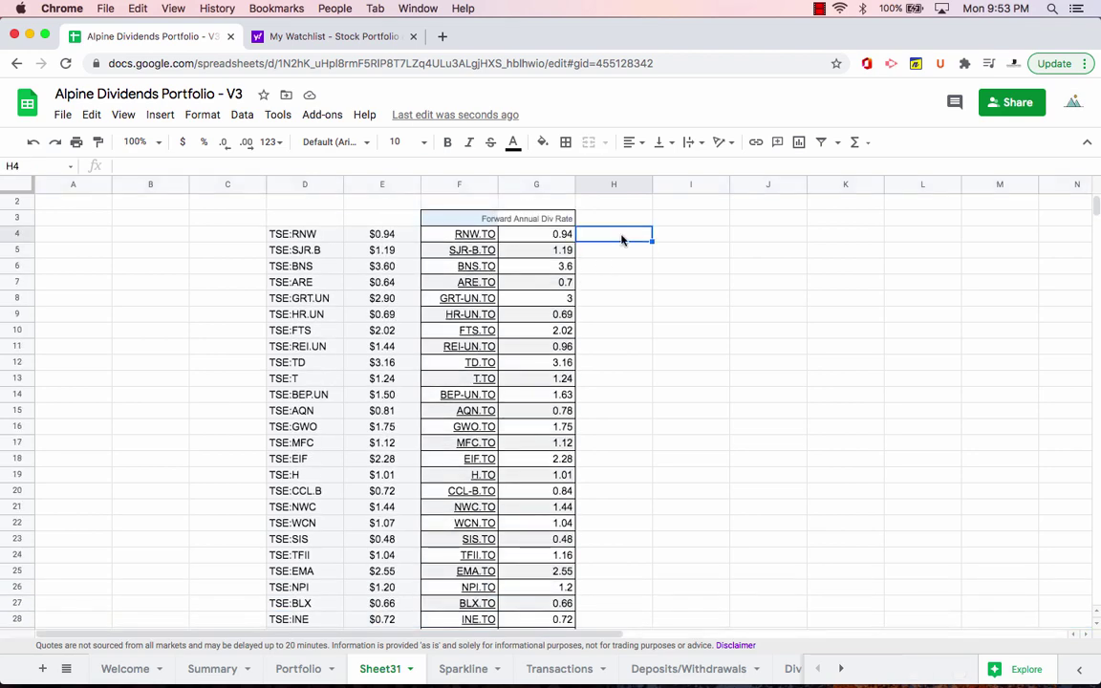
type("=")
left_click(555, 235)
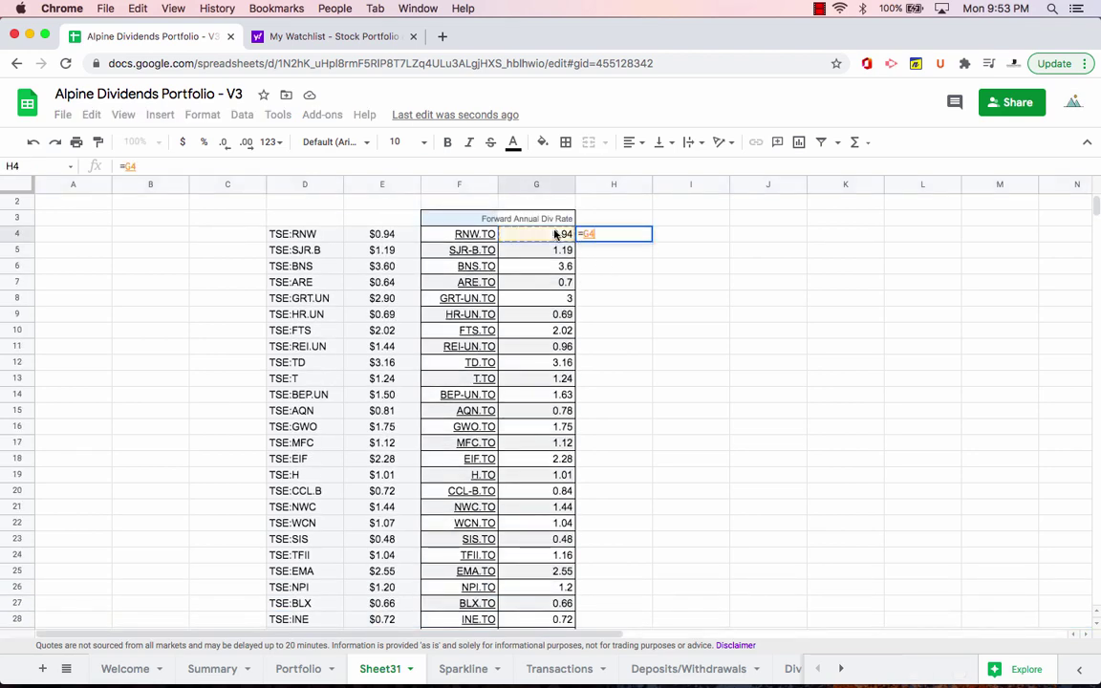
type("-")
left_click(385, 234)
key("Return")
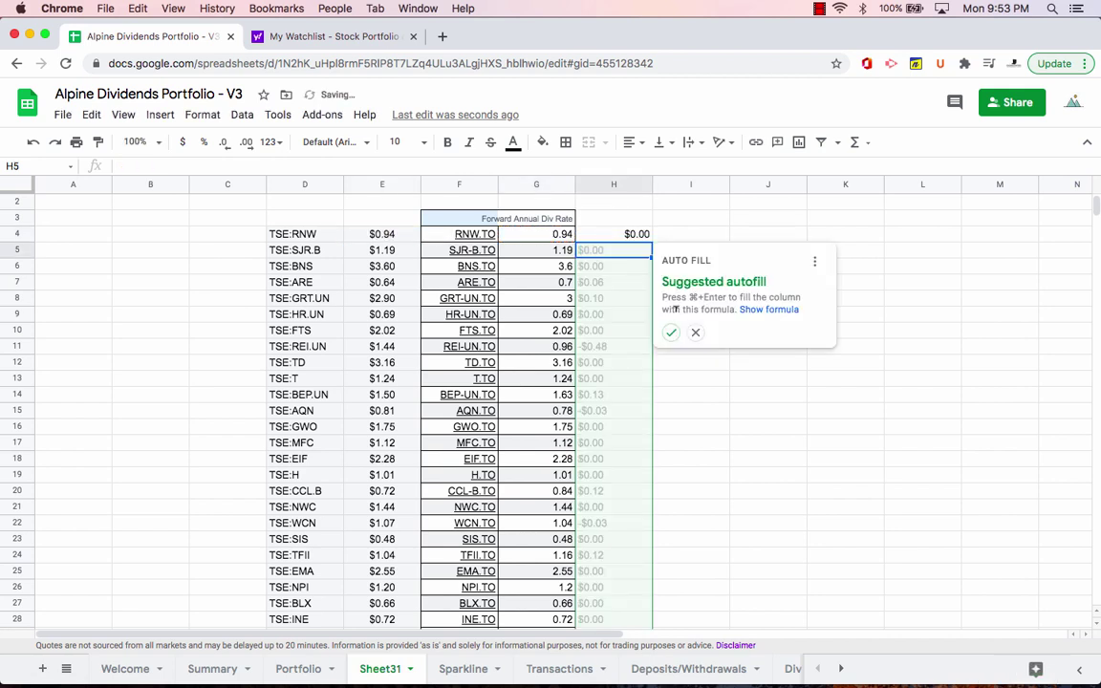
left_click(670, 332)
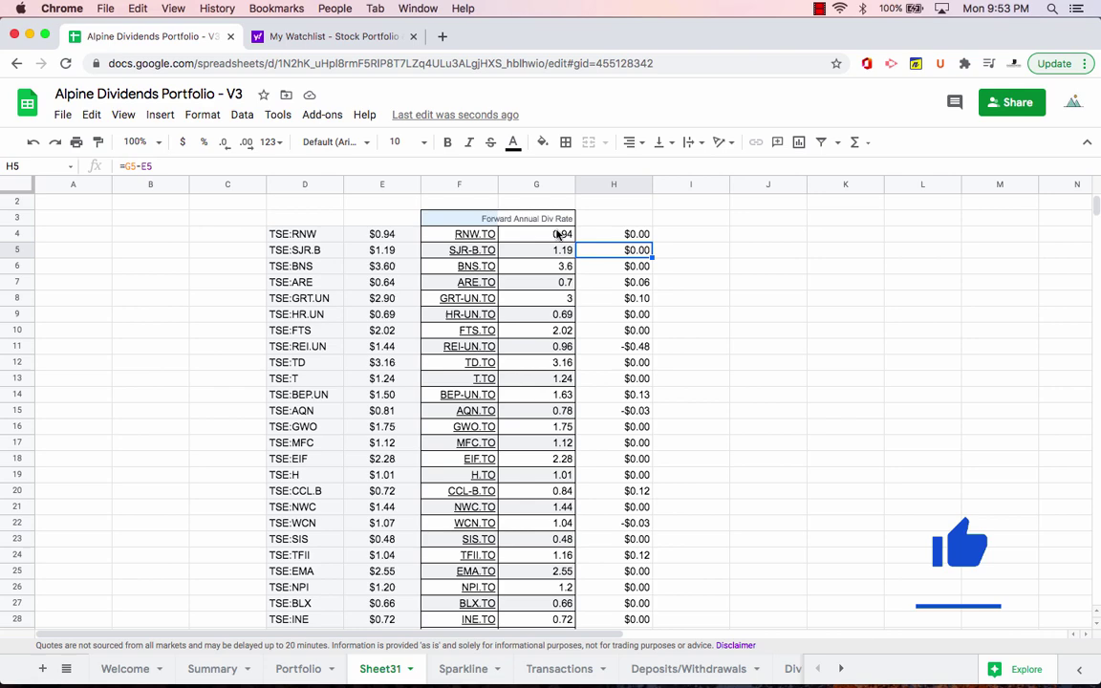
Add a conditional formatting rule to H4:H38 that applies the default green style to values greater than 0
left_click(623, 240)
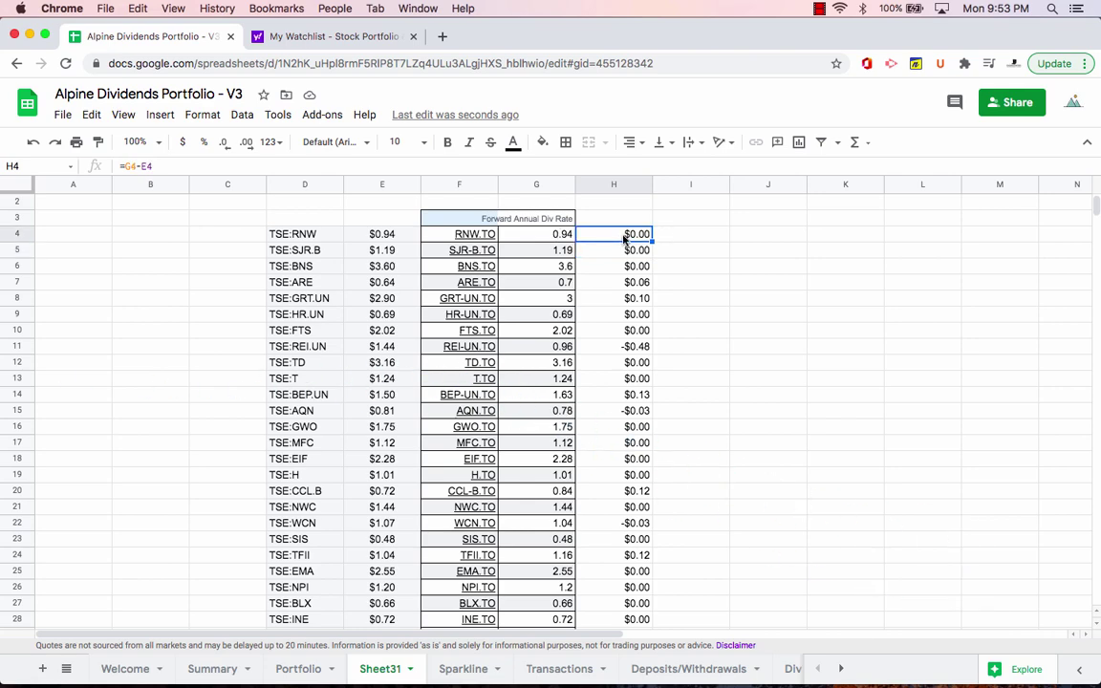
left_click_drag(626, 238, 639, 606)
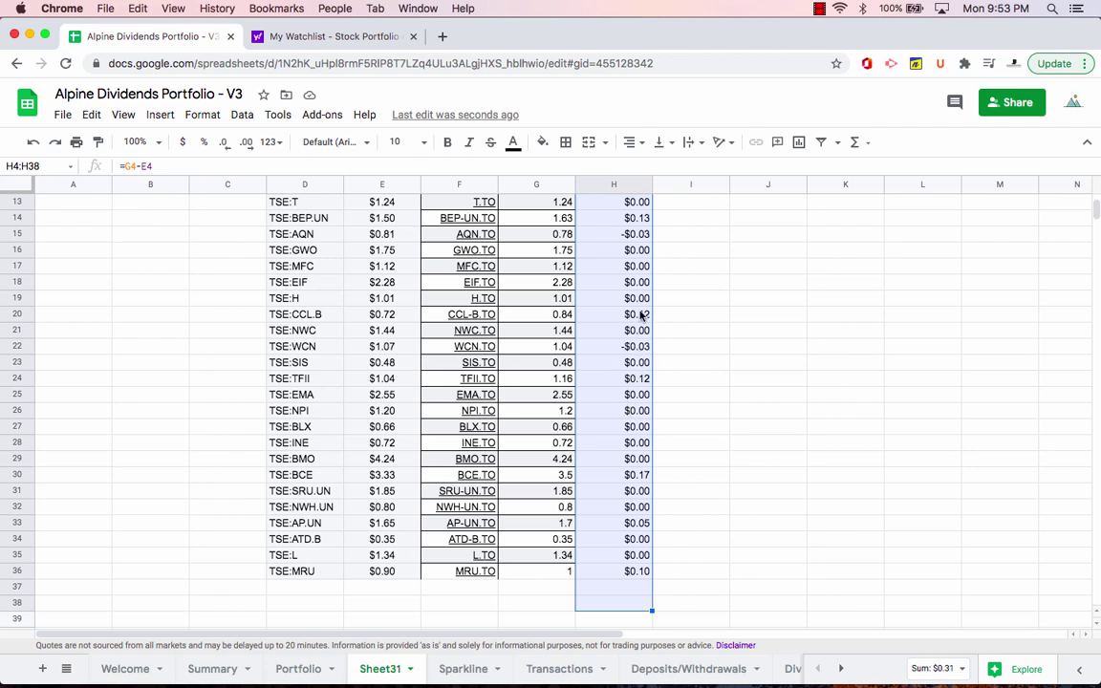
right_click(602, 259)
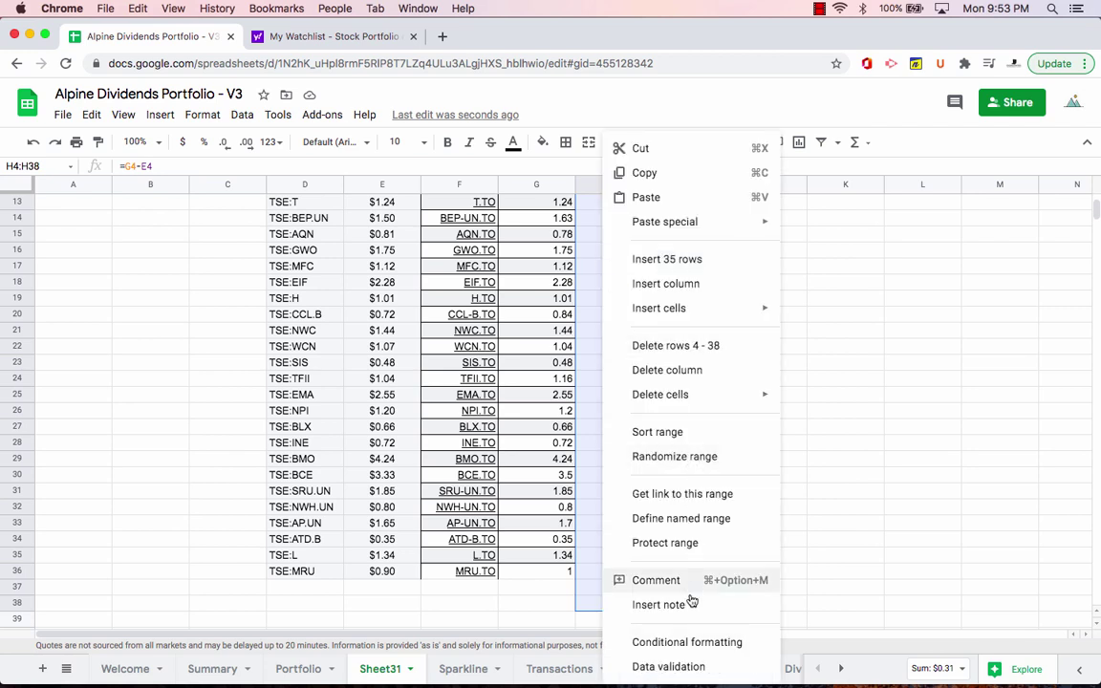
left_click(688, 646)
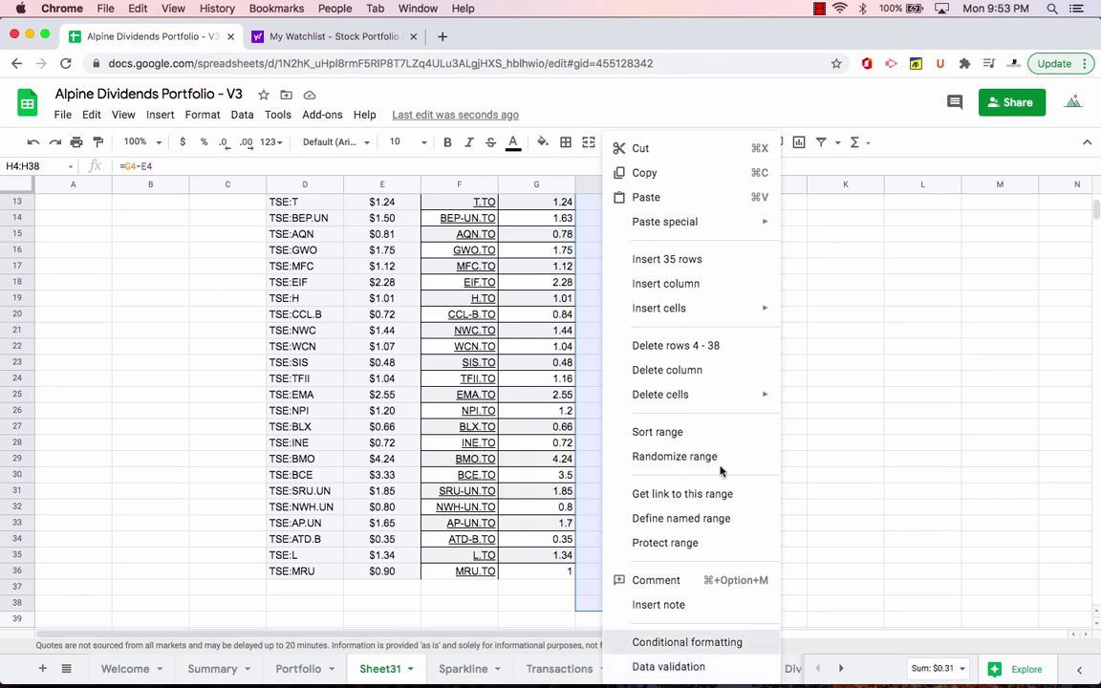
left_click(945, 348)
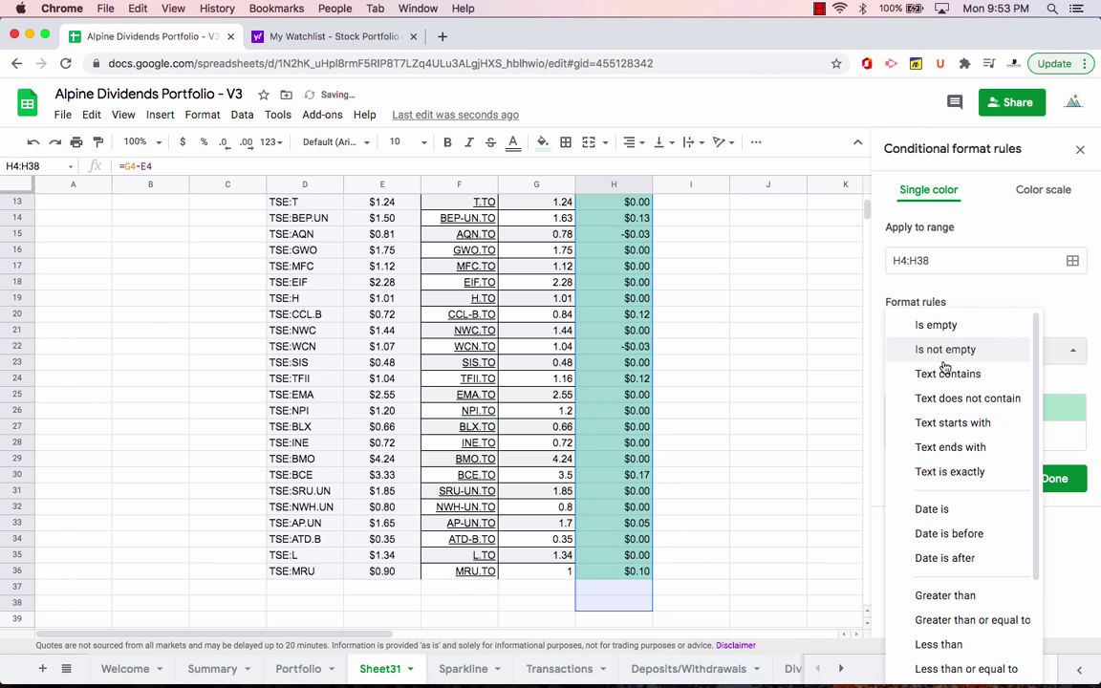
scroll(946, 468, "down", 3)
scroll(947, 476, "down", 1)
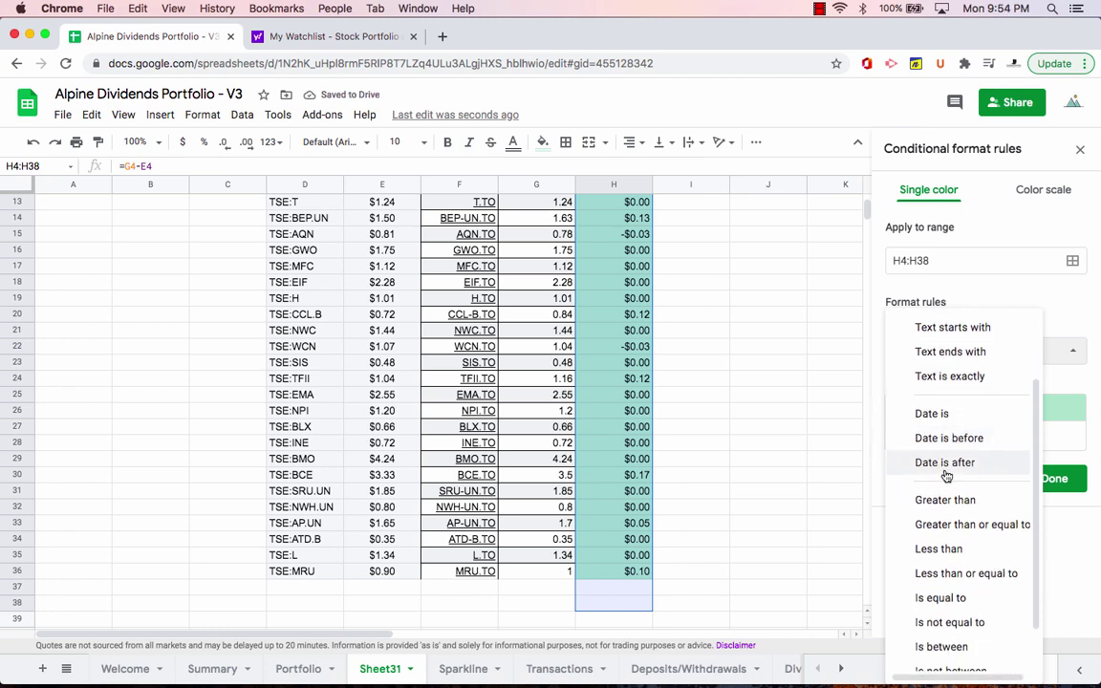
left_click(963, 500)
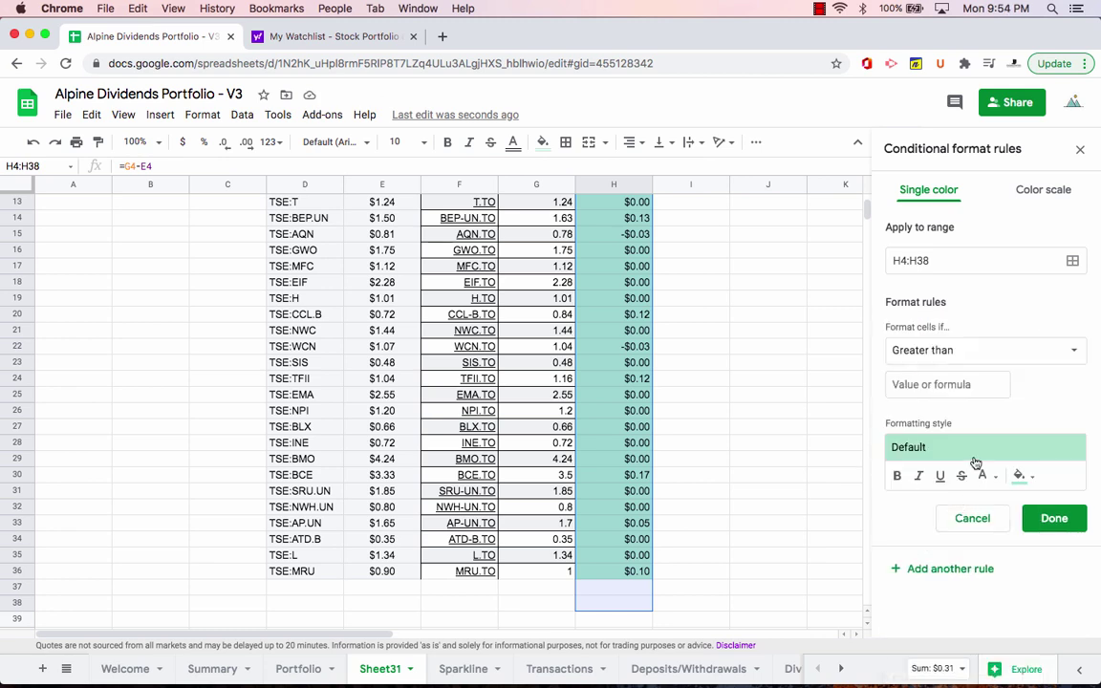
left_click(922, 384)
type("0")
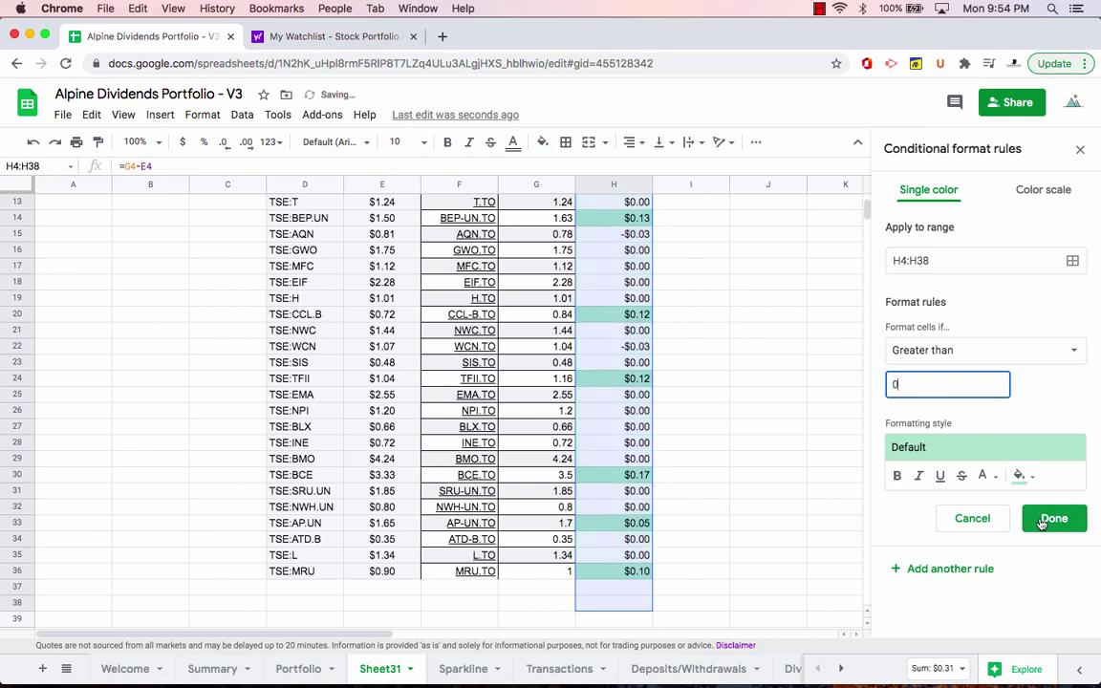
left_click(1051, 518)
Add a second conditional formatting rule to H4:H38 that applies the default red style to values less than 0
left_click(932, 258)
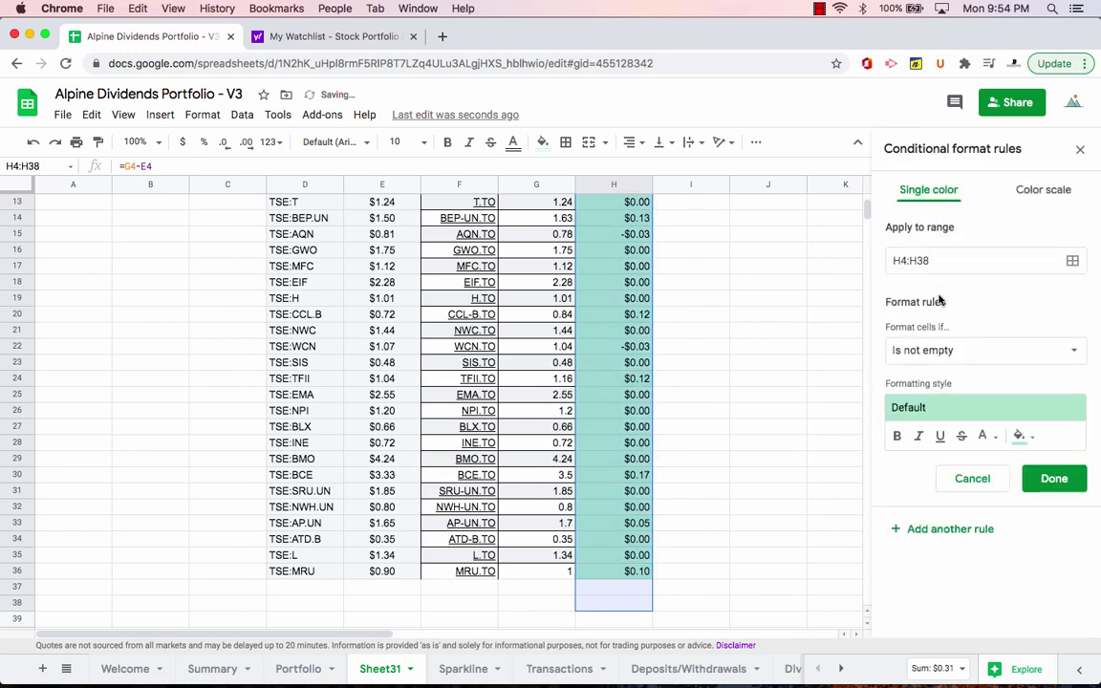
left_click(922, 350)
scroll(951, 545, "down", 2)
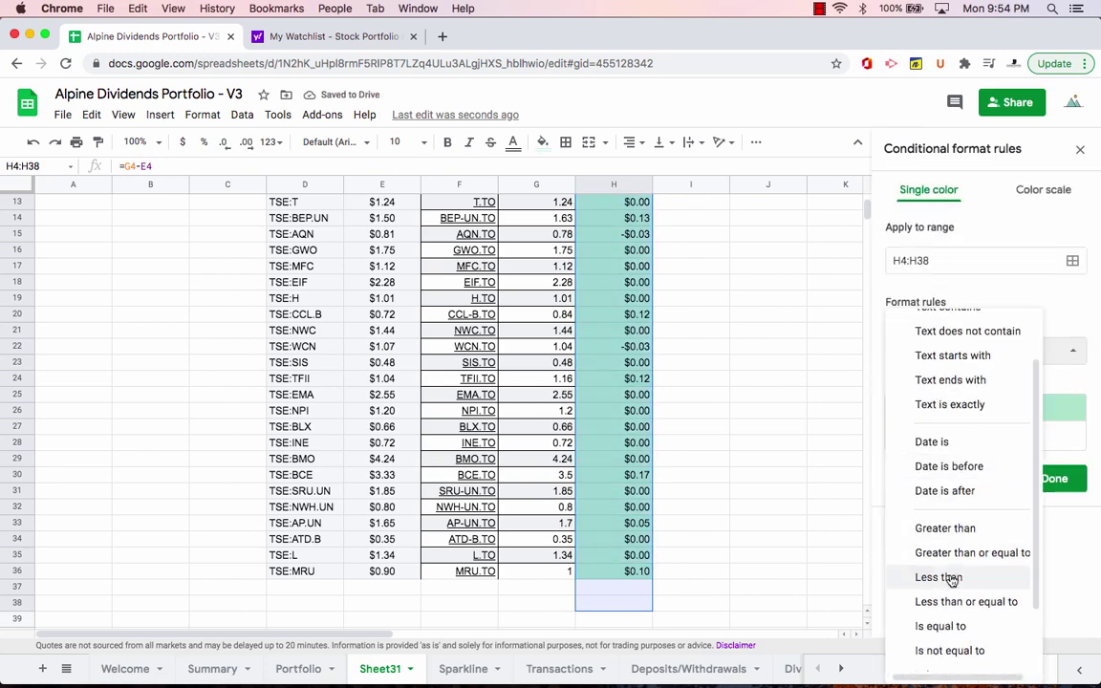
left_click(938, 577)
left_click(922, 384)
type("0")
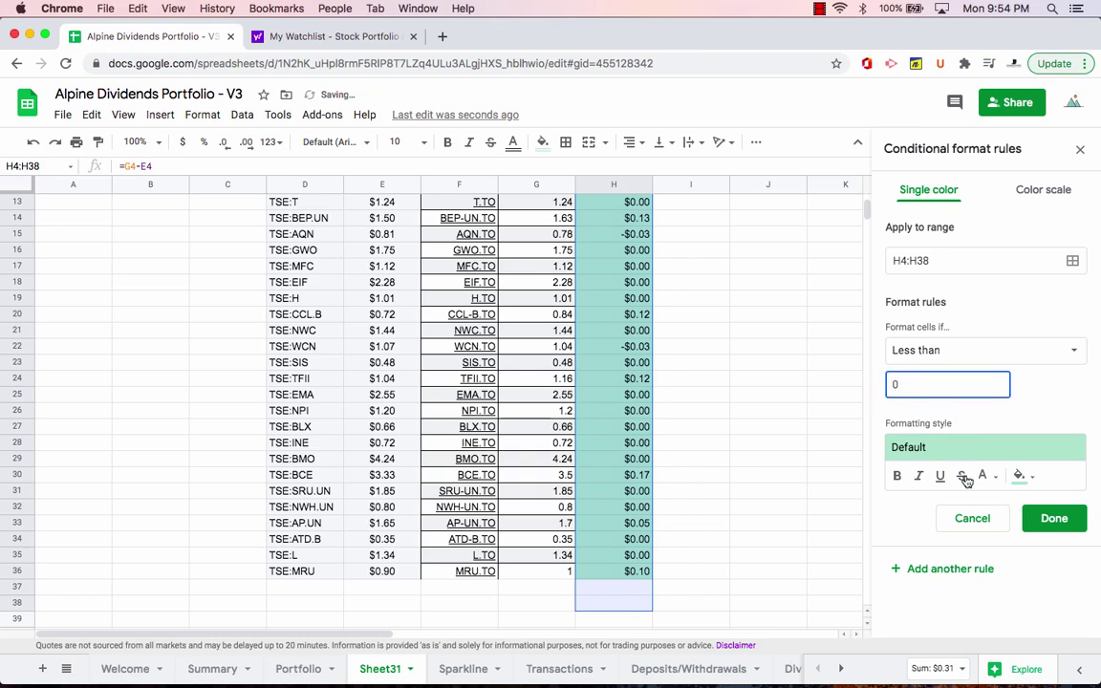
left_click(1021, 476)
left_click(922, 448)
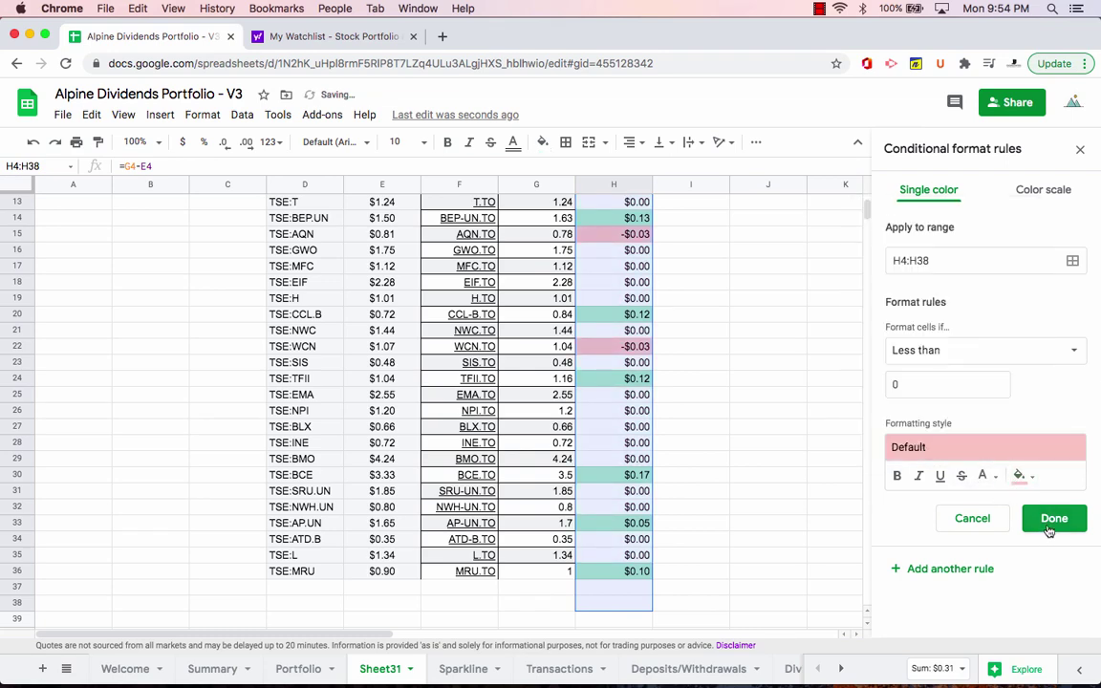
left_click(1053, 518)
left_click(690, 397)
Examine which tickers on Sheet31 have highlighted dividend increases or decreases in column H
scroll(691, 402, "up", 4)
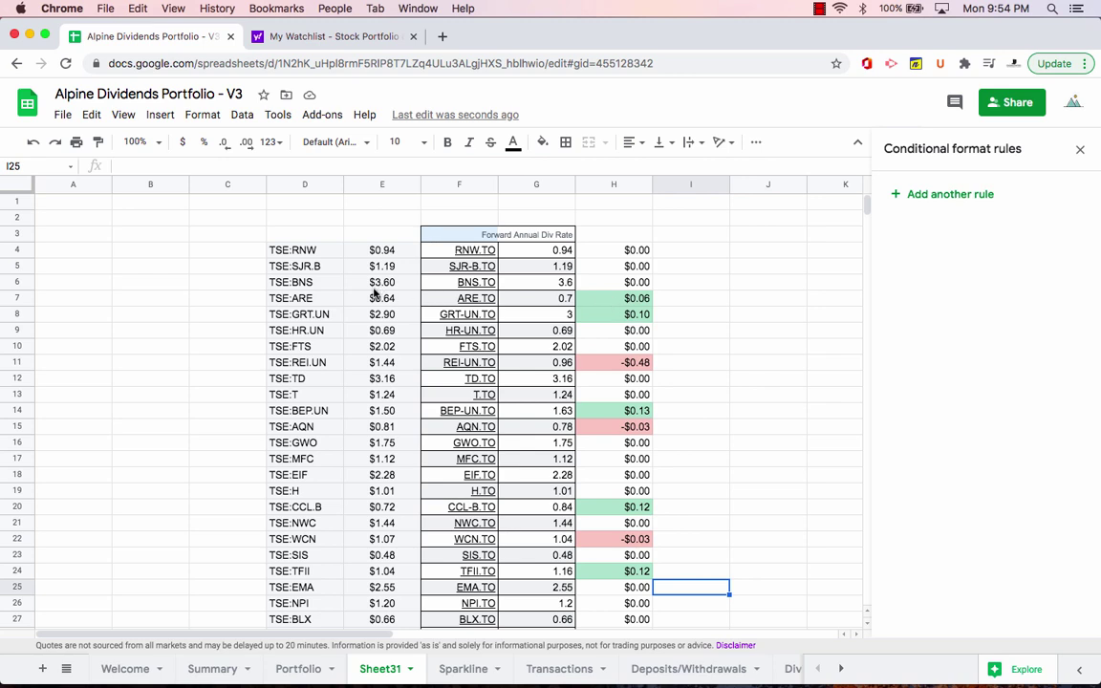
scroll(382, 304, "down", 1)
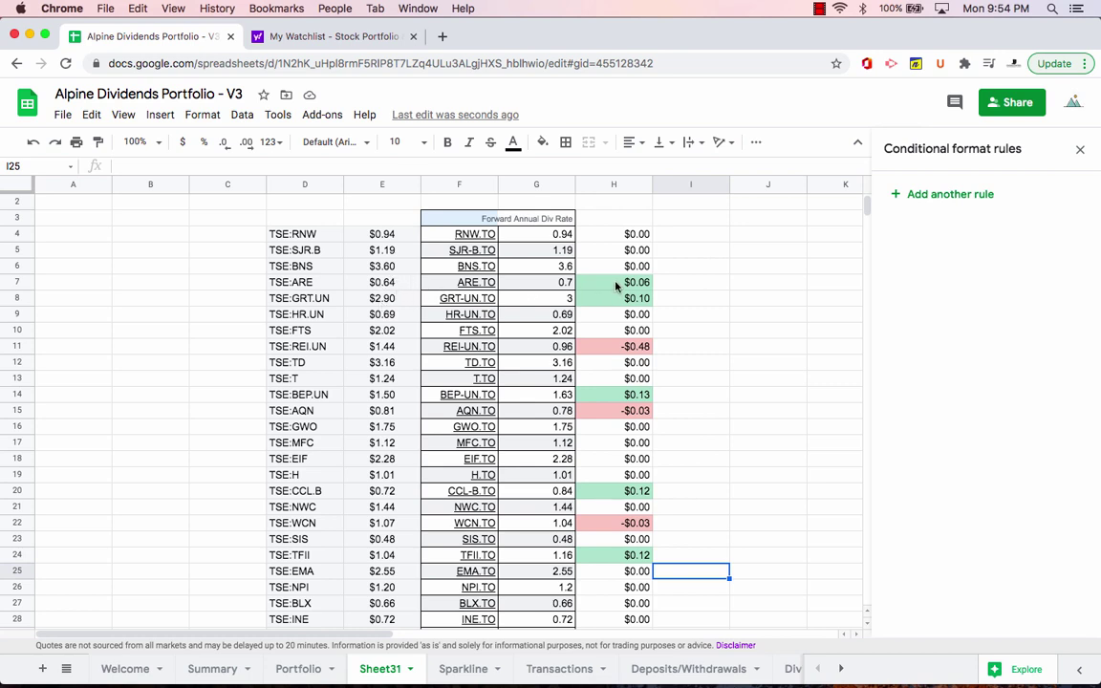
left_click(298, 282)
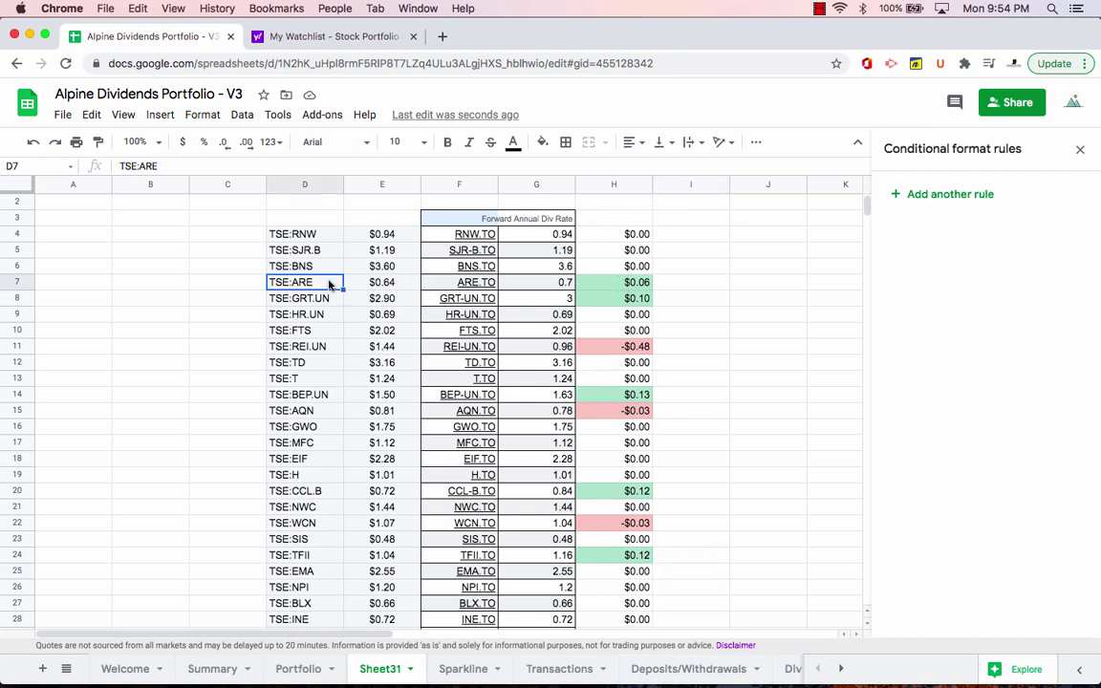
left_click(322, 300)
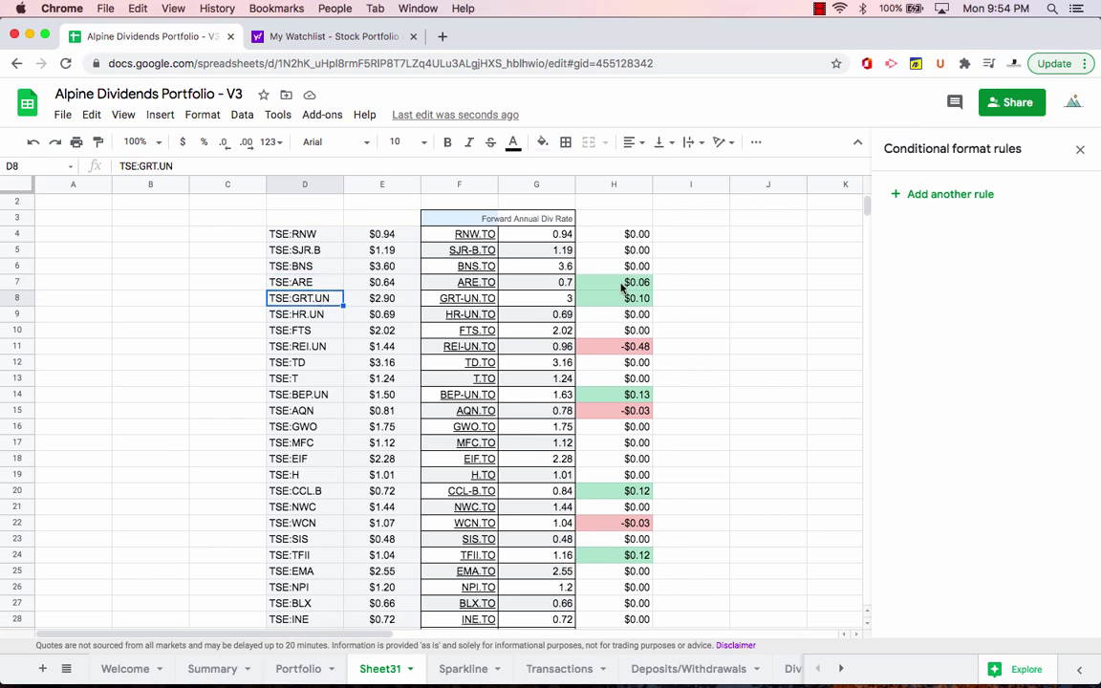
left_click(317, 350)
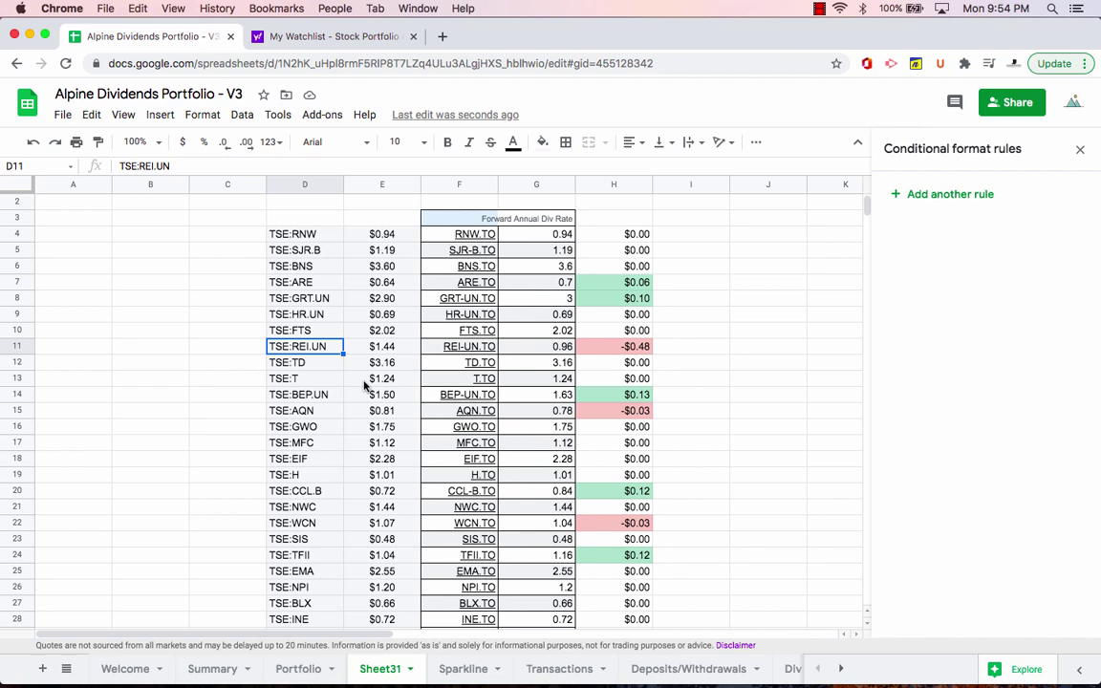
left_click(313, 397)
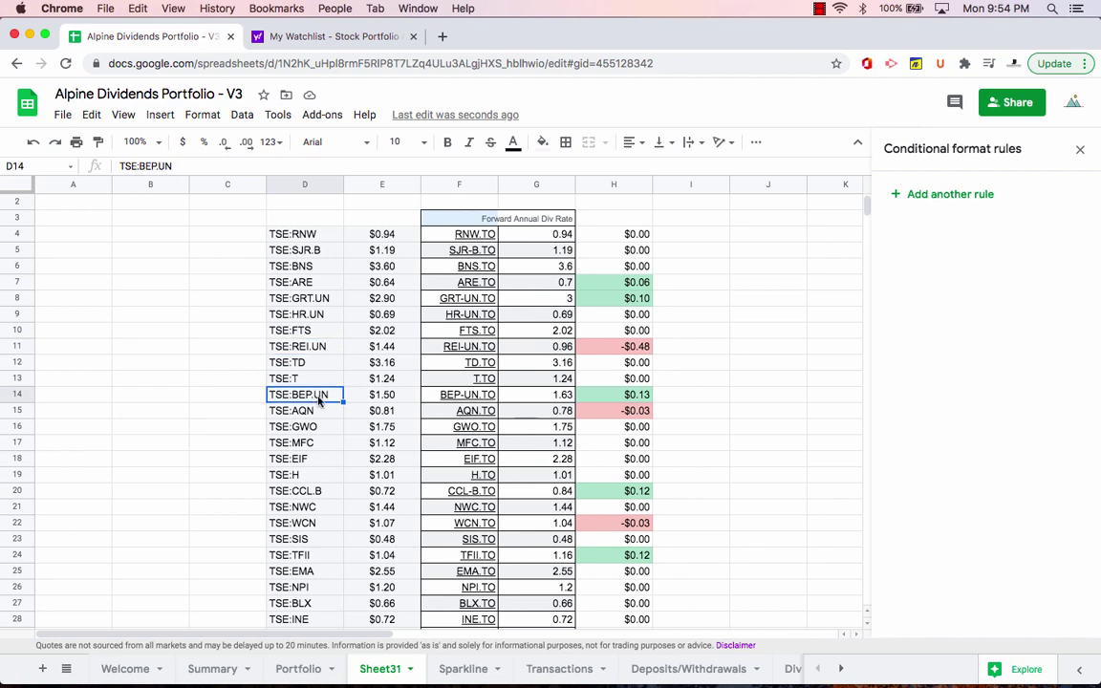
left_click(316, 415)
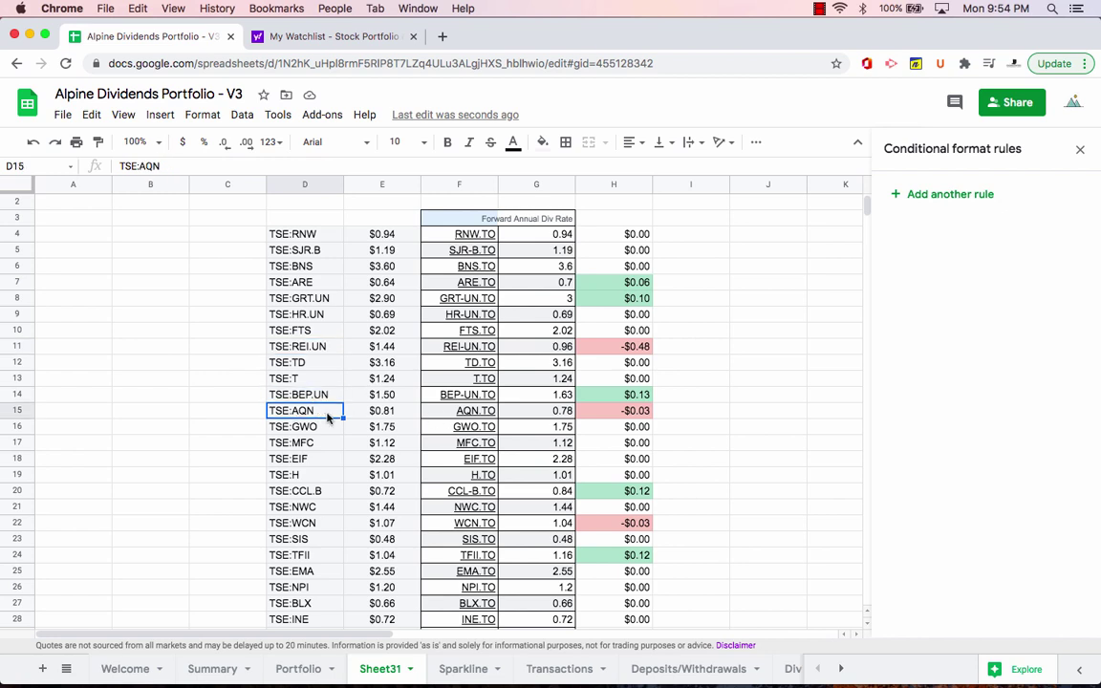
scroll(320, 435, "down", 1)
left_click(299, 459)
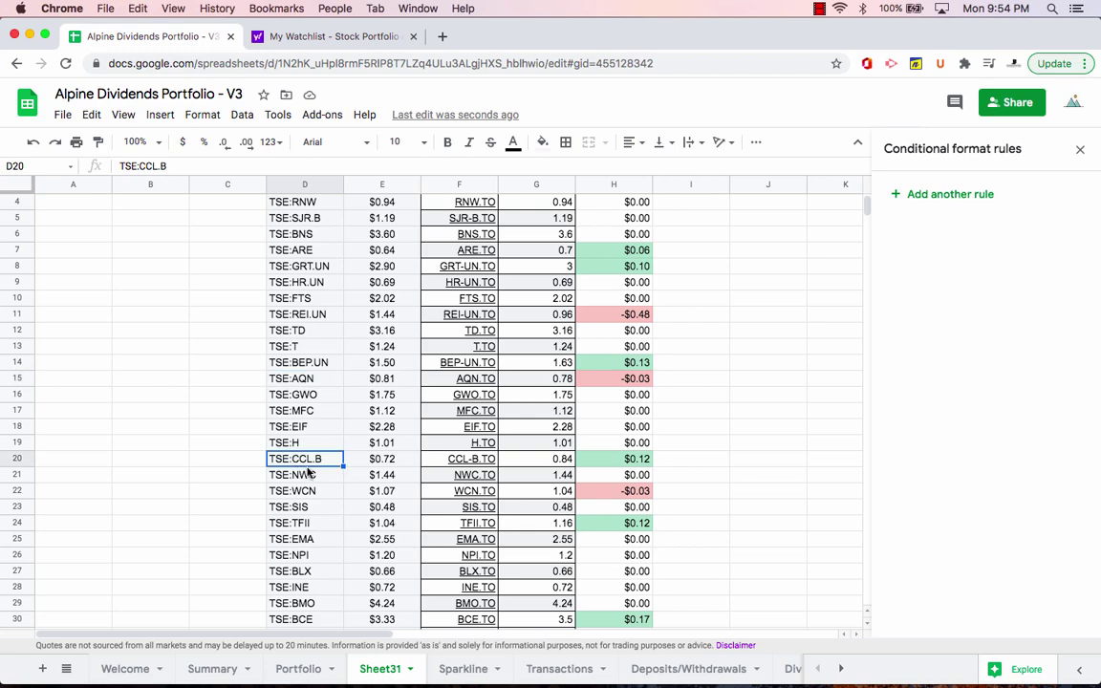
scroll(309, 472, "down", 1)
left_click(309, 474)
scroll(314, 477, "down", 1)
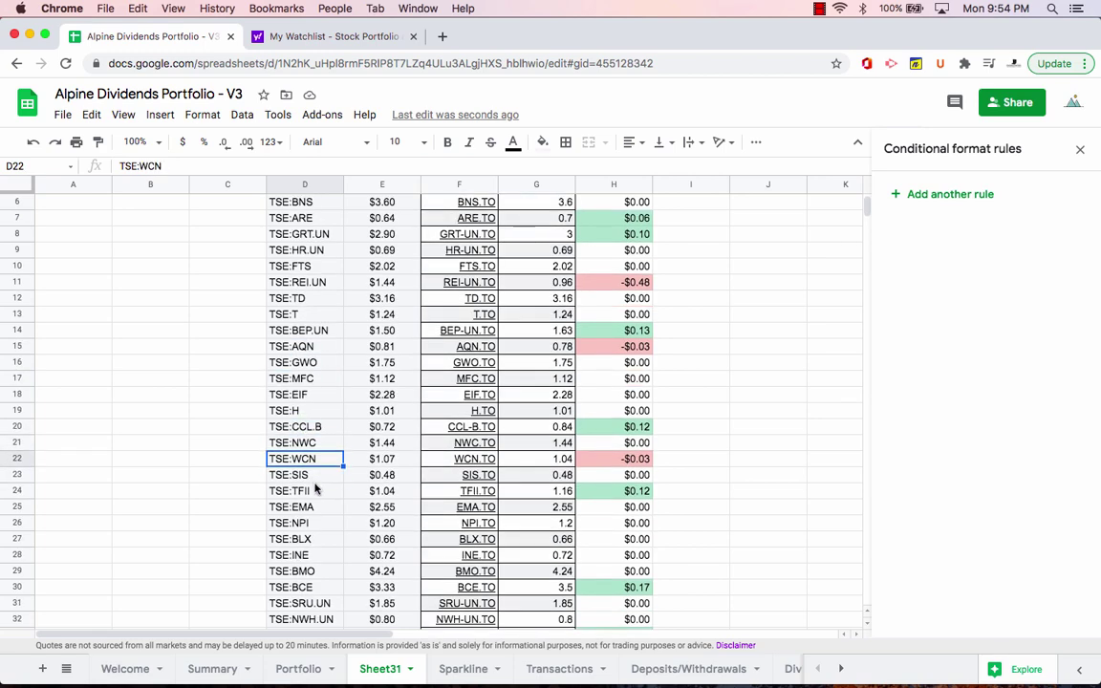
scroll(315, 482, "down", 1)
left_click(310, 475)
scroll(312, 497, "down", 4)
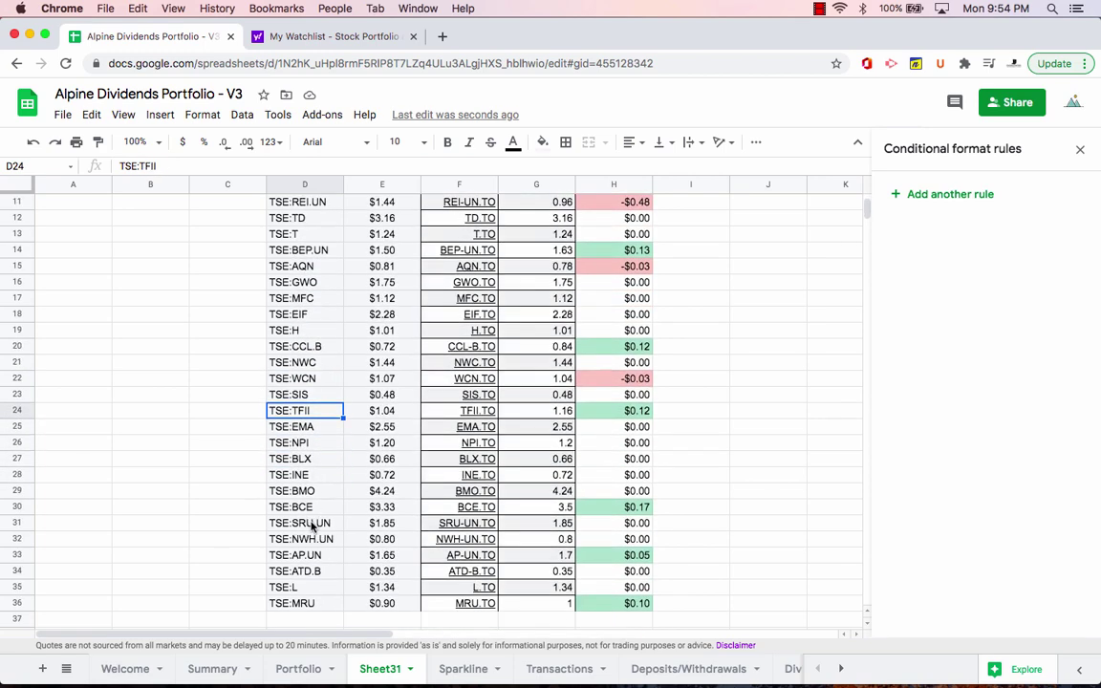
scroll(316, 526, "down", 1)
scroll(594, 443, "up", 5)
scroll(594, 443, "up", 6)
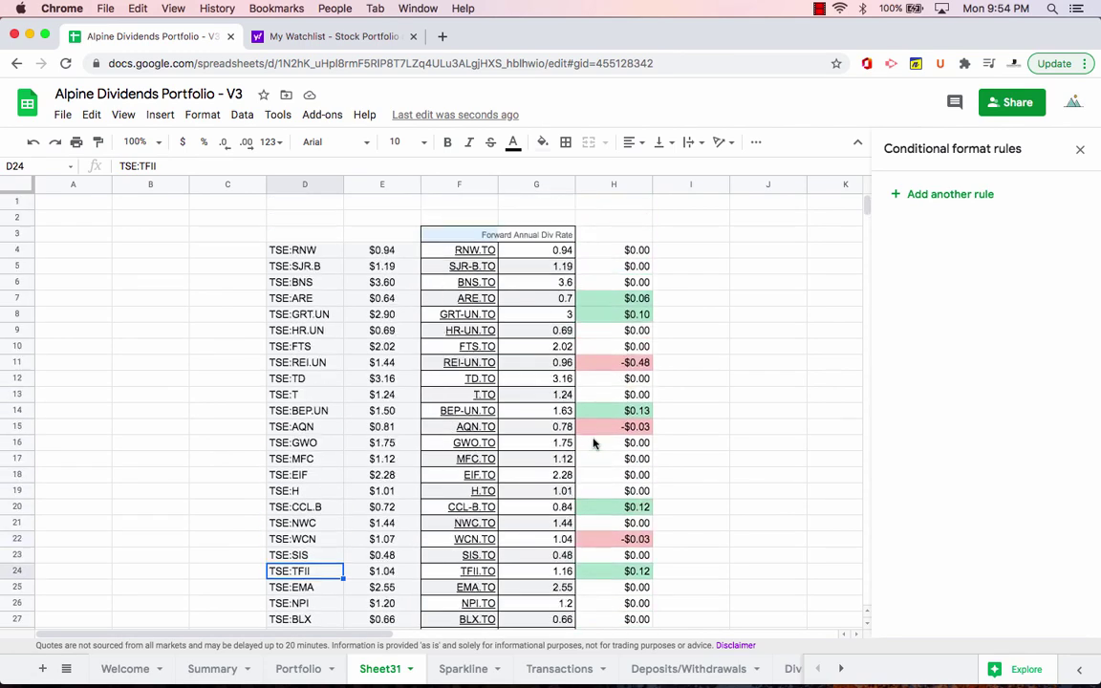
Enter =H4/E4 in I4 to calculate the relative dividend change and fill the formula down column I
left_click(691, 253)
type("=")
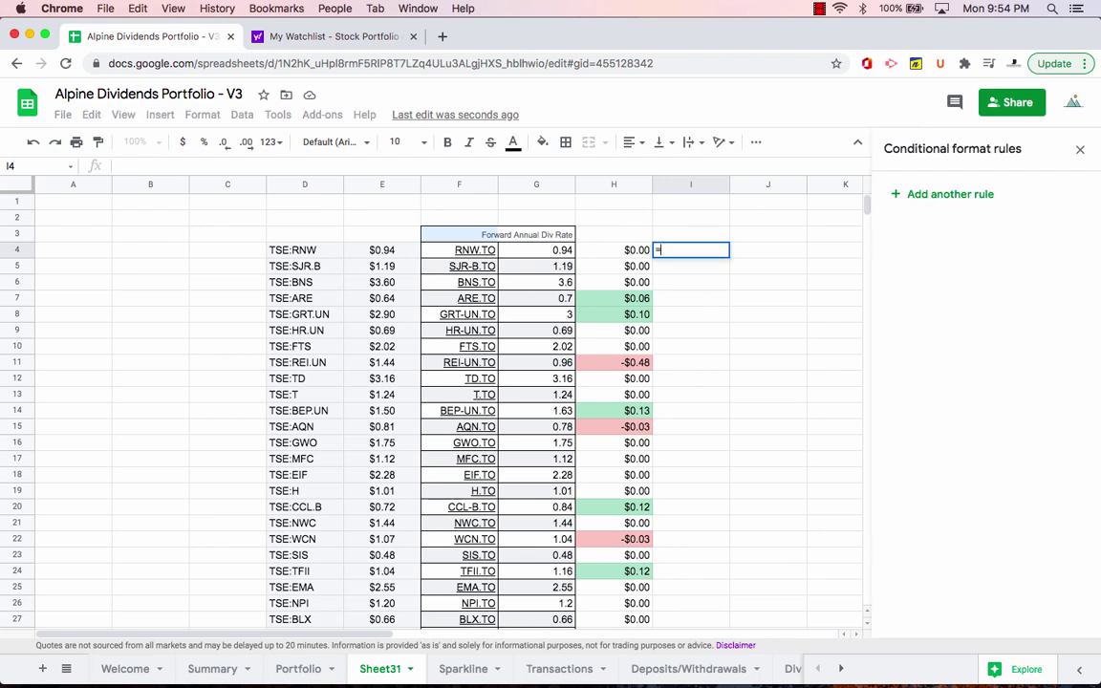
left_click(639, 253)
type("/")
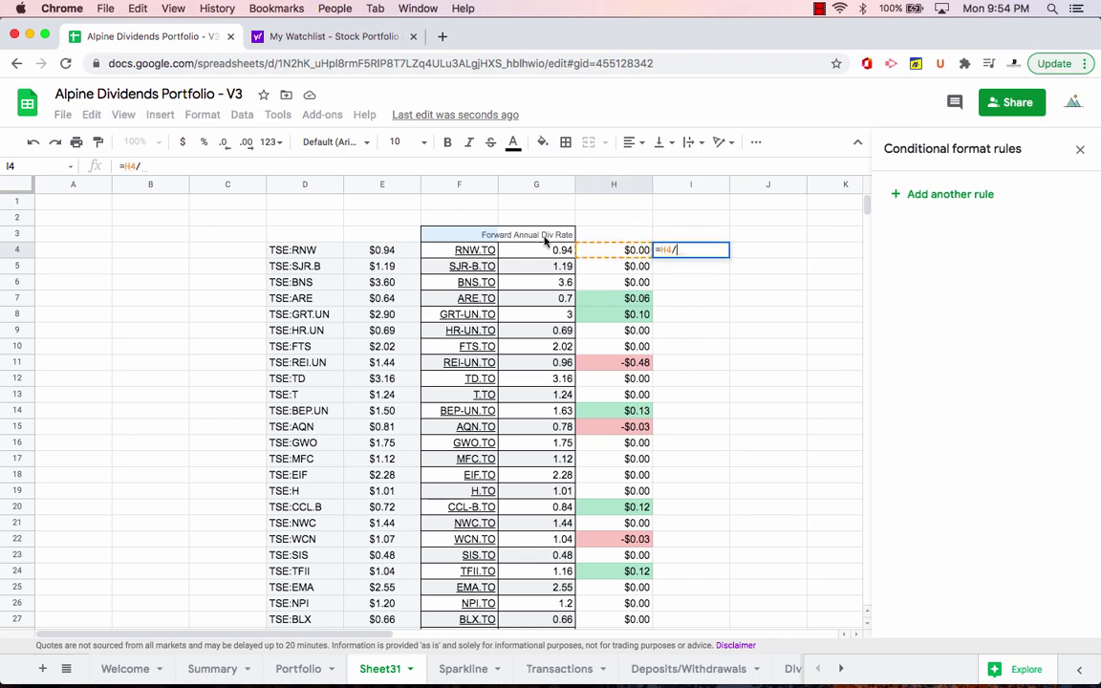
left_click(393, 257)
key("Return")
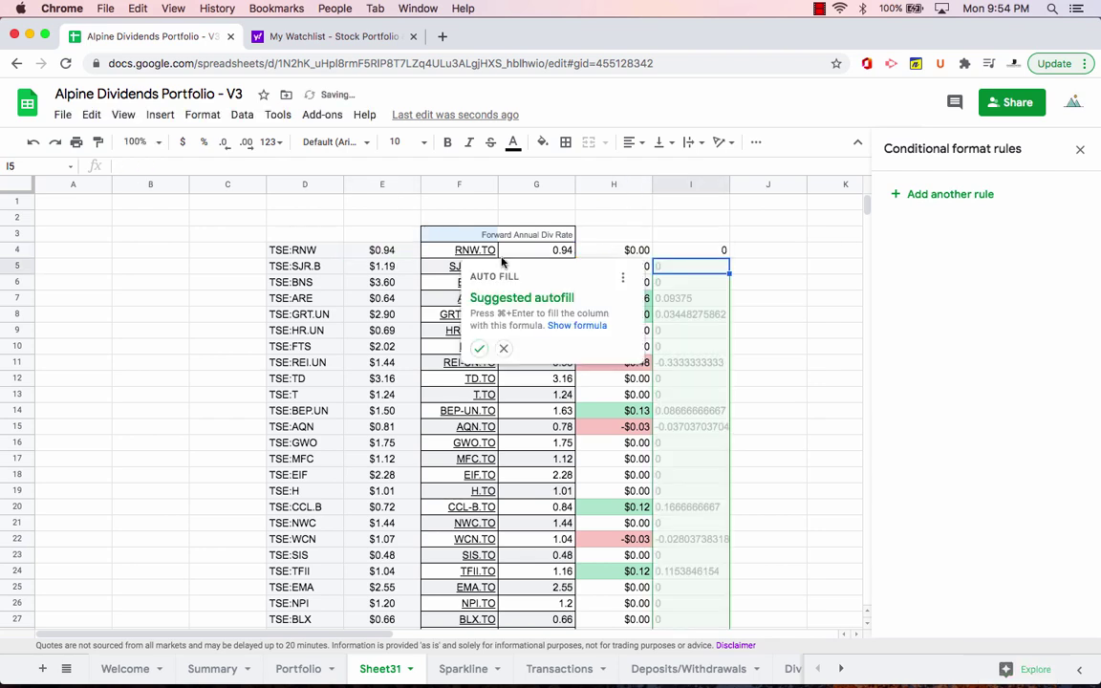
key("super+Return")
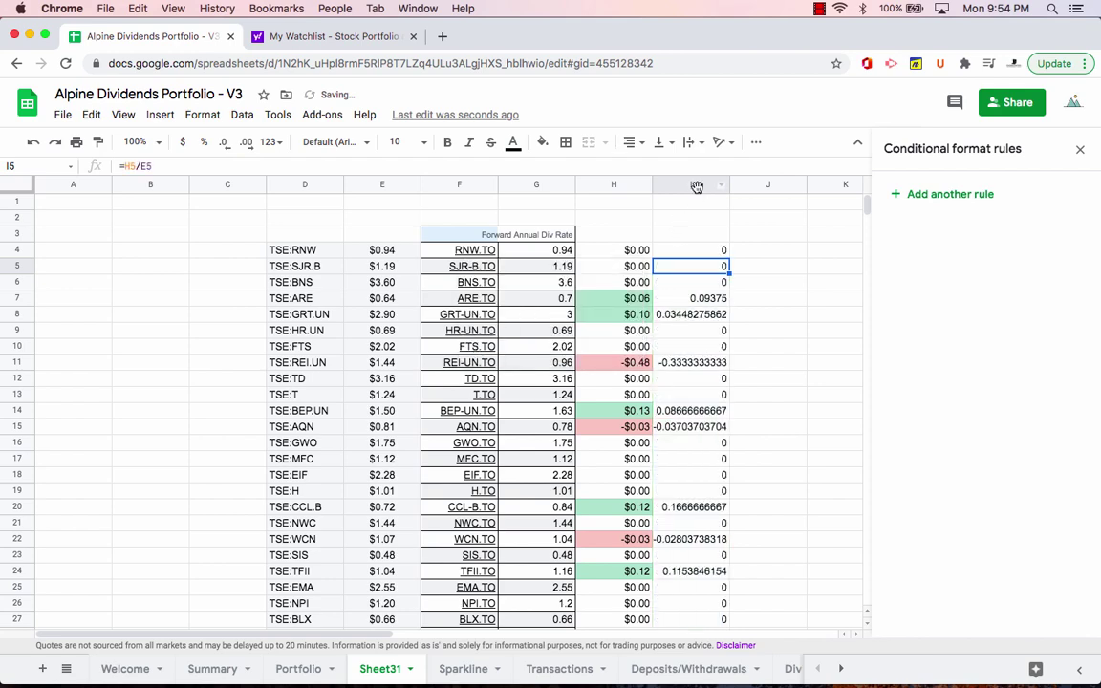
Format column I of Sheet31 as percentages
left_click(691, 184)
left_click(204, 141)
left_click(683, 299)
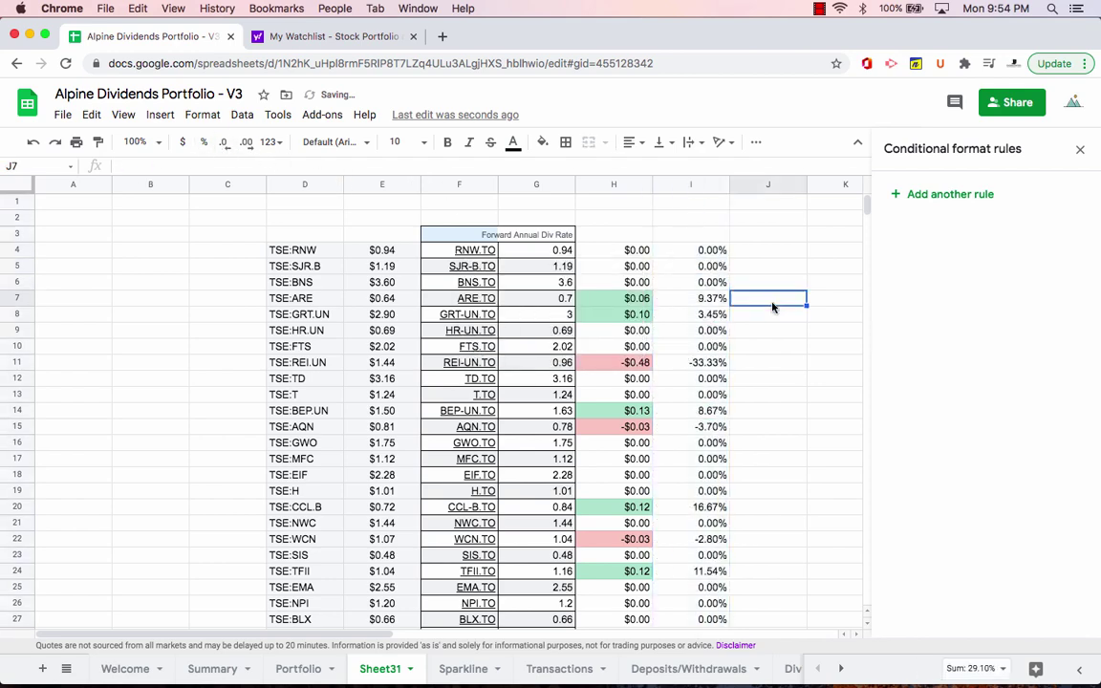
Review the percentage changes in column I for the highlighted tickers and check the first row's portfolio ticker against its Yahoo symbol
scroll(680, 307, "down", 1)
left_click(706, 254)
left_click(707, 270)
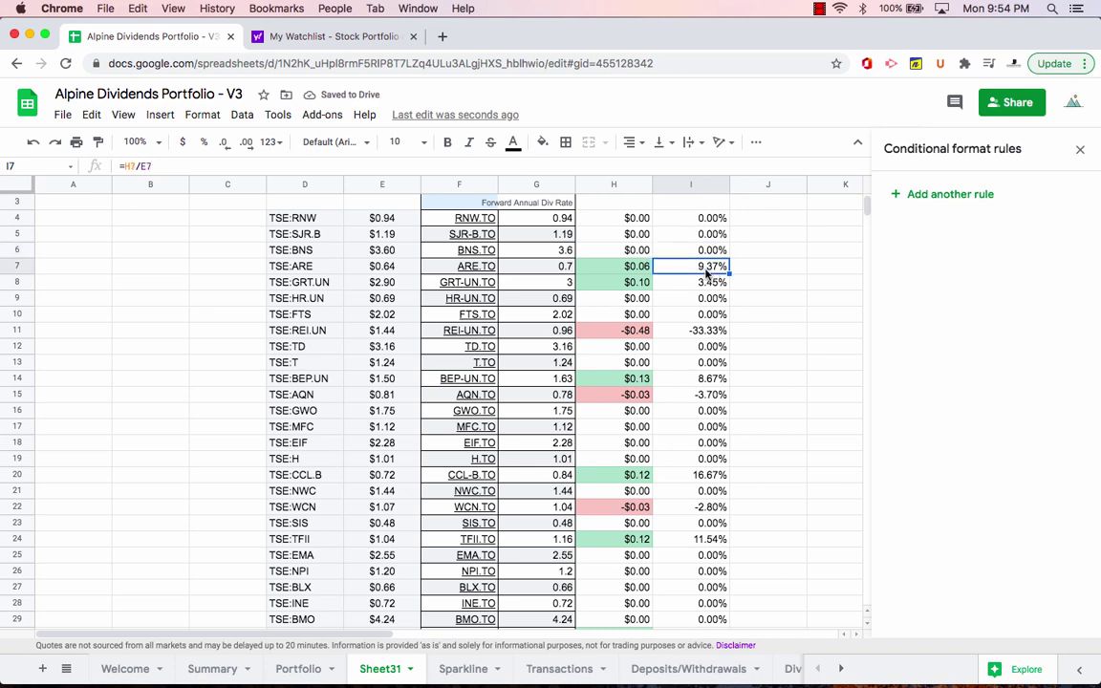
left_click(709, 330)
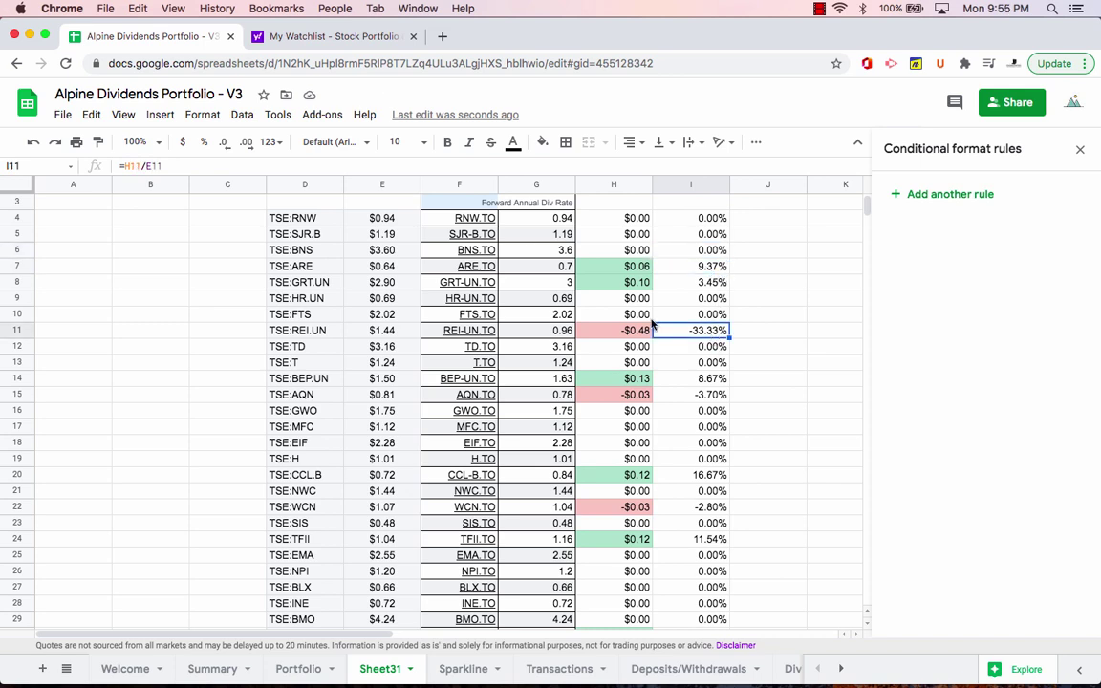
left_click(715, 380)
left_click(715, 394)
left_click(717, 475)
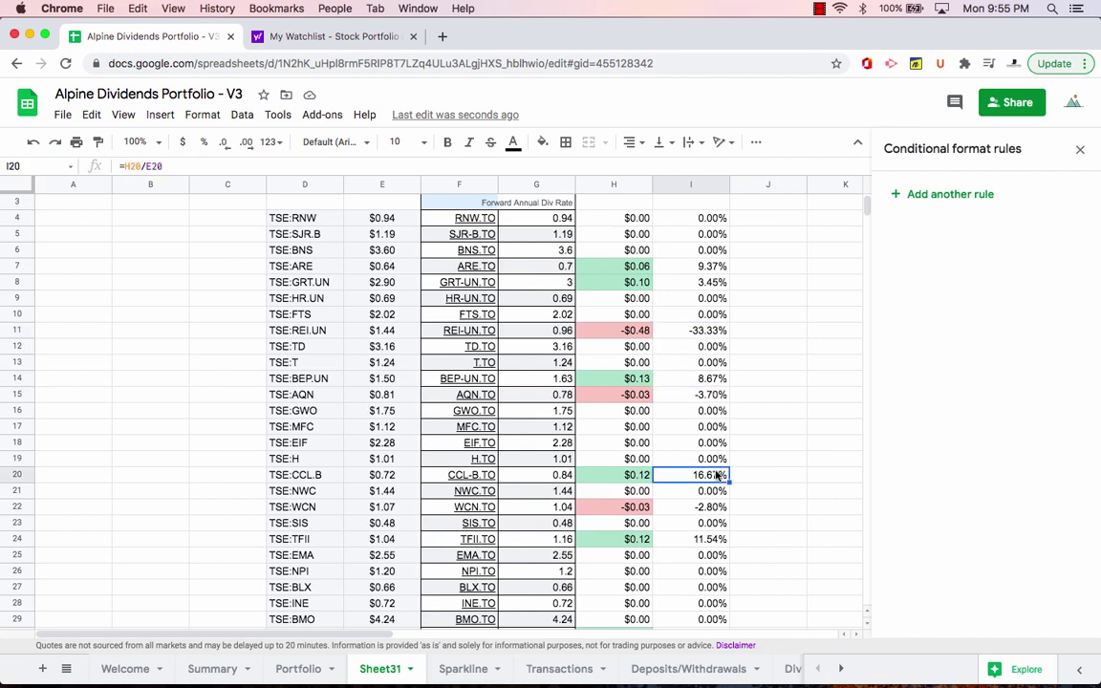
scroll(712, 473, "down", 1)
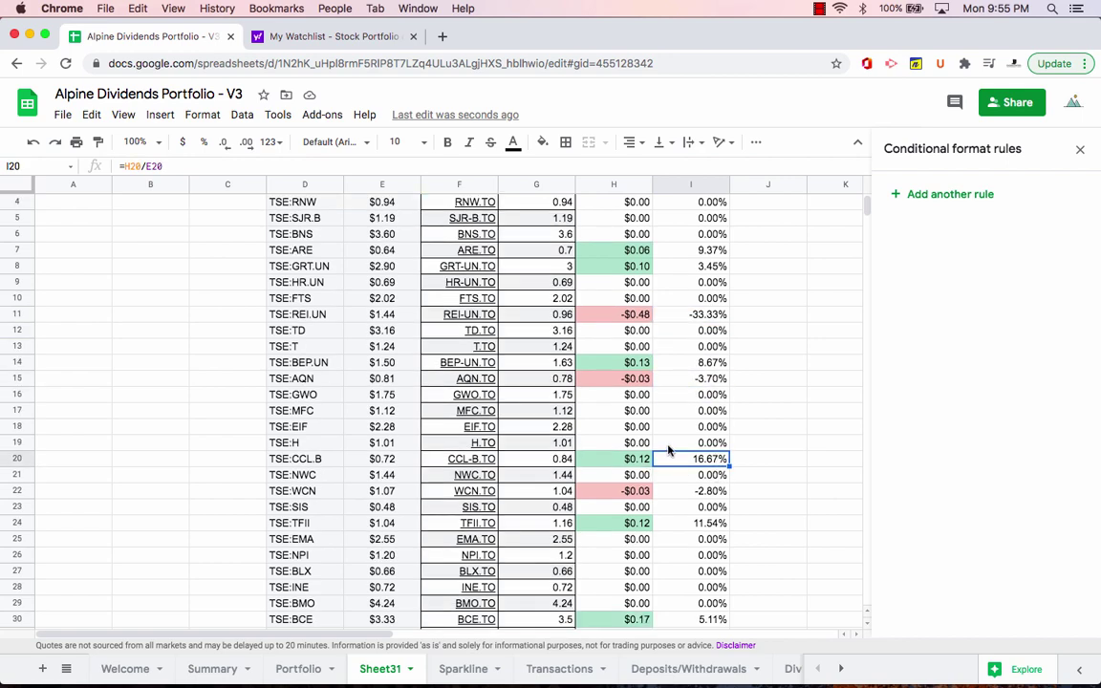
scroll(683, 464, "down", 2)
left_click(705, 492)
scroll(707, 449, "down", 8)
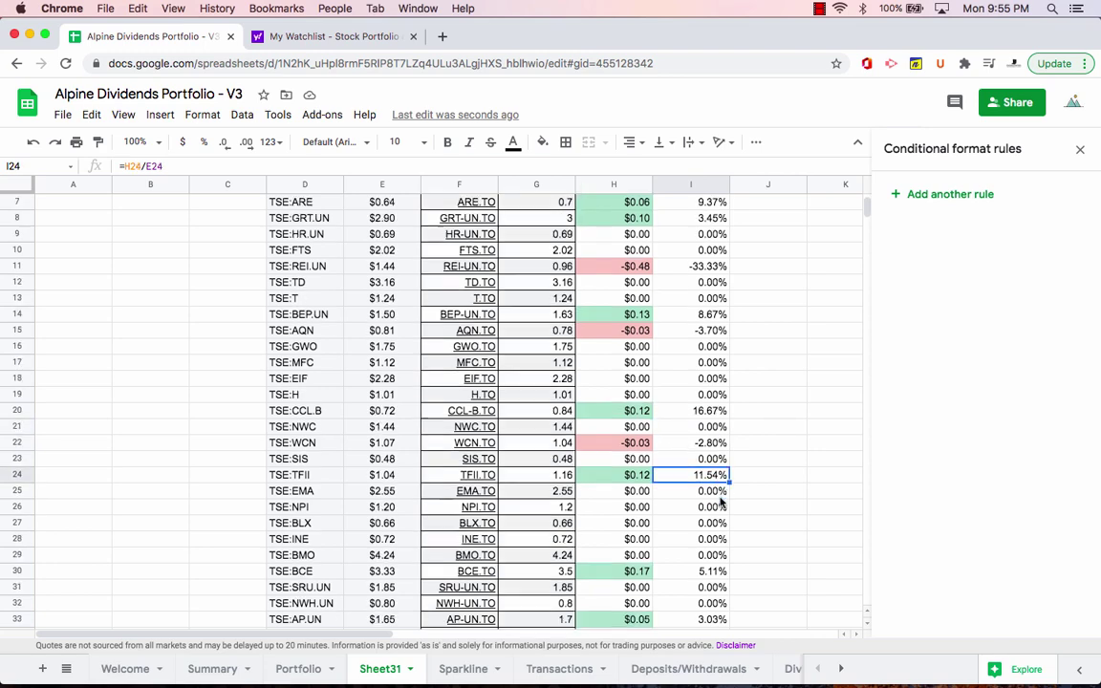
left_click(713, 459)
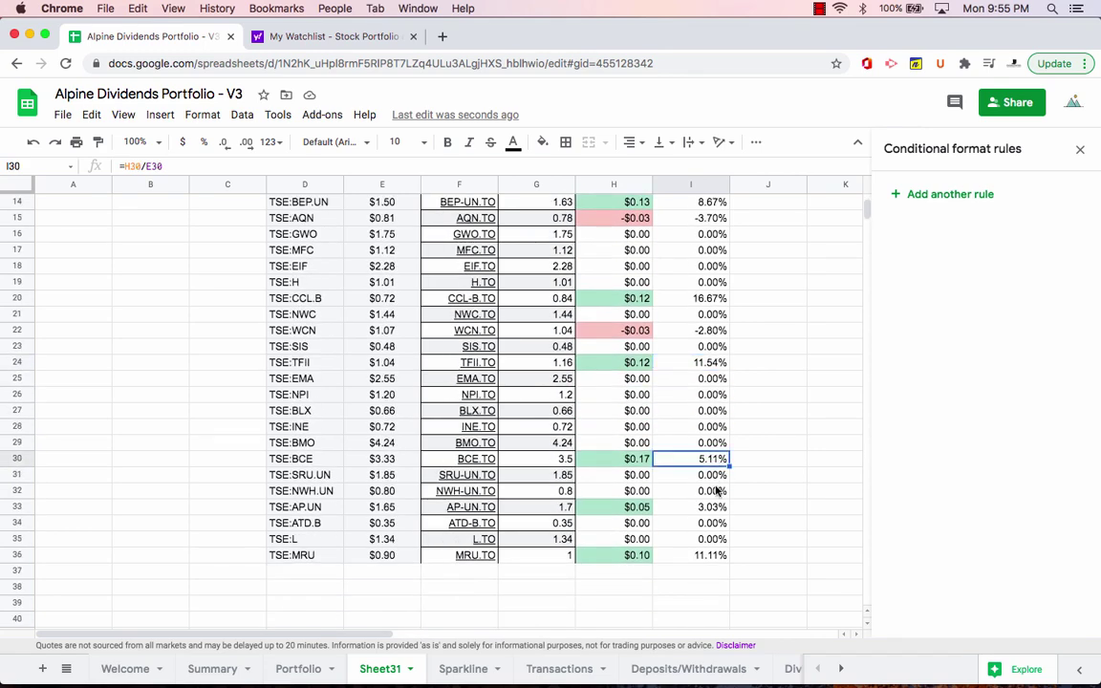
left_click(712, 512)
left_click(707, 556)
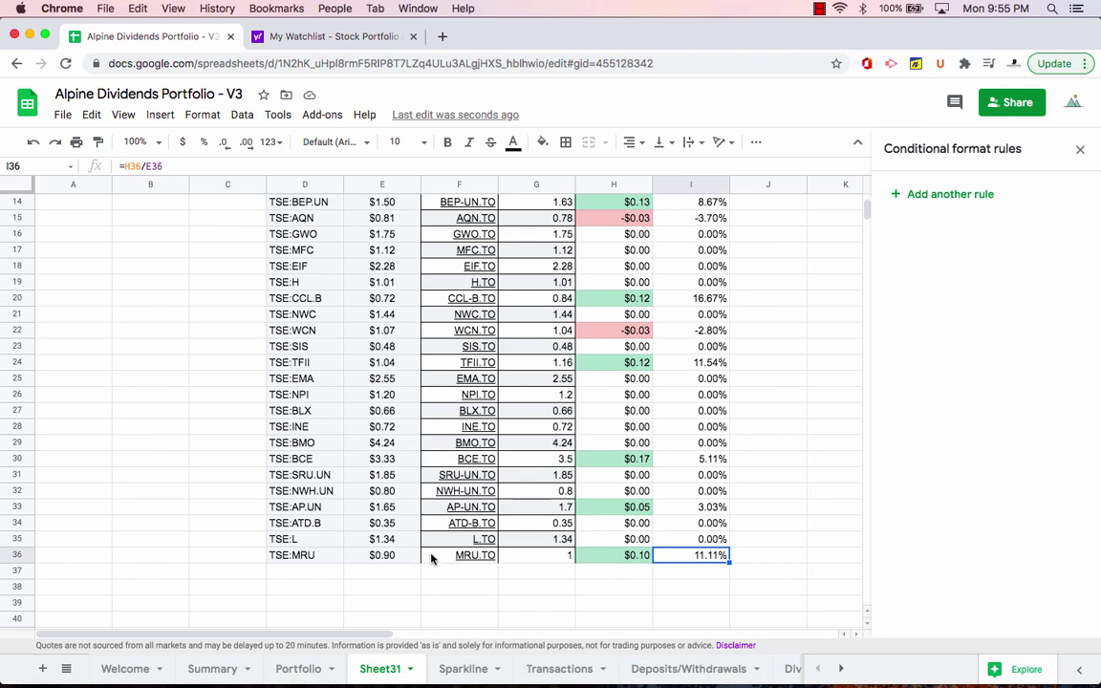
scroll(633, 556, "up", 5)
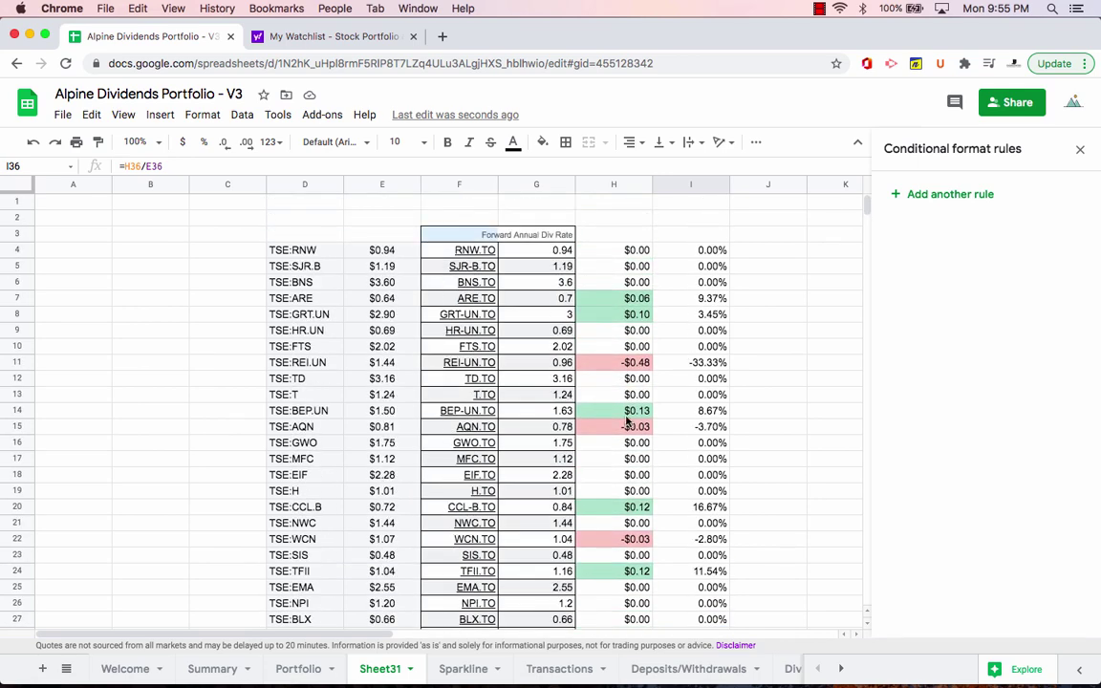
scroll(628, 421, "down", 1)
left_click(310, 221)
key("Right")
key("Right")
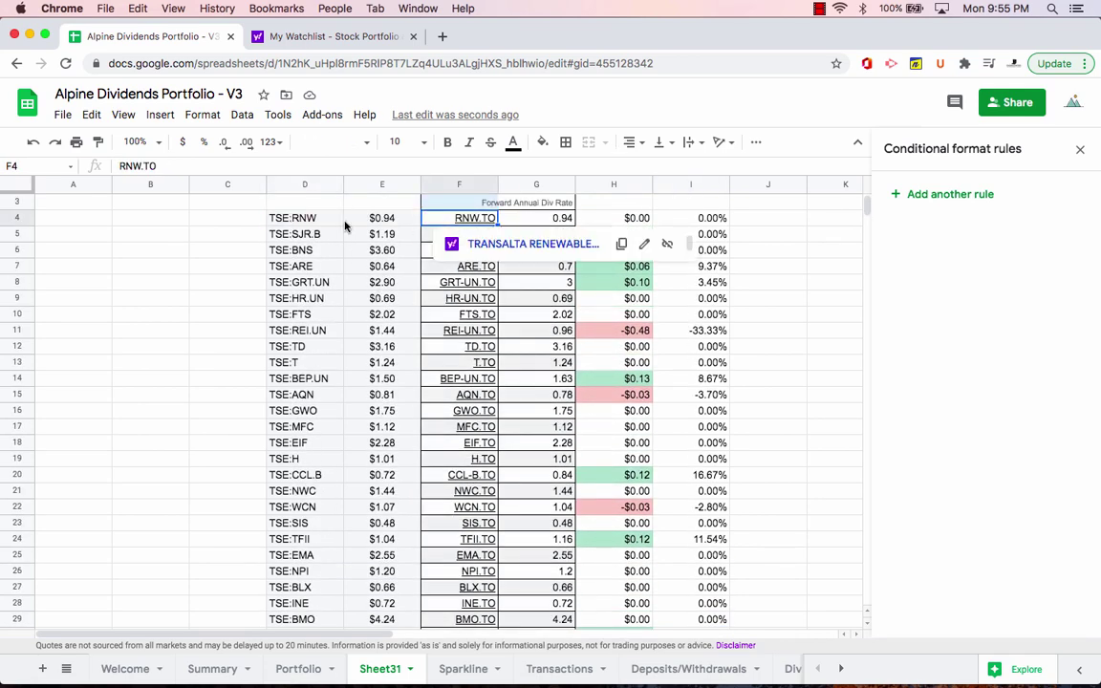
key("Left")
key("Left")
Copy the forward annual dividend rates in G4:G36 of Sheet31
left_click_drag(549, 221, 550, 577)
key("super+c")
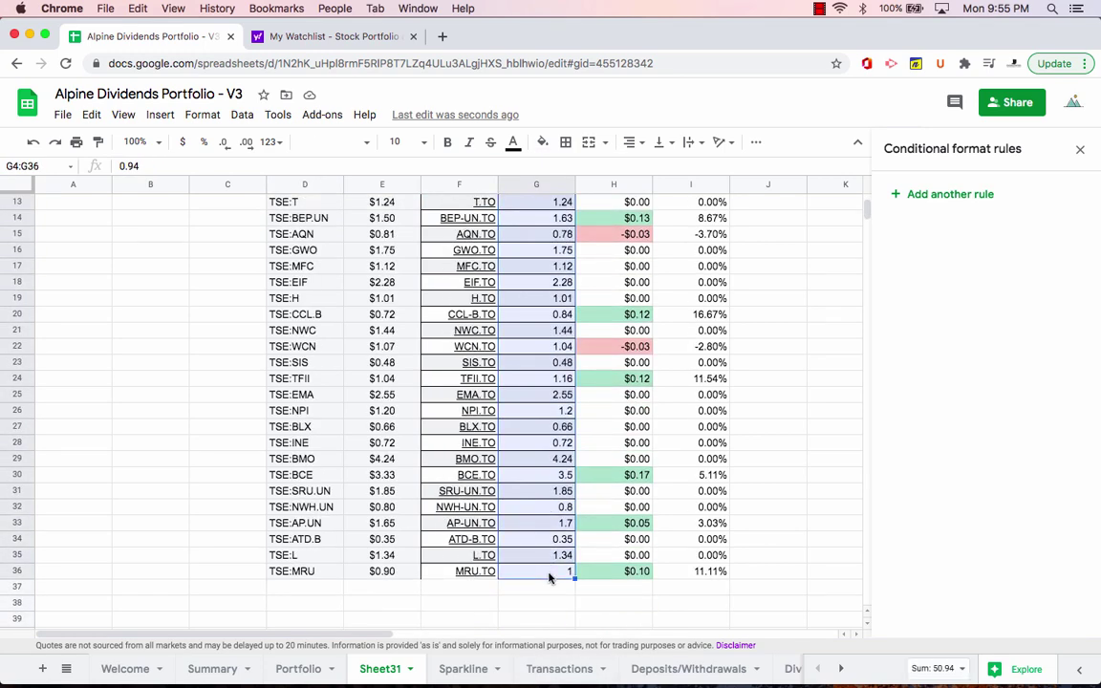
scroll(536, 400, "up", 5)
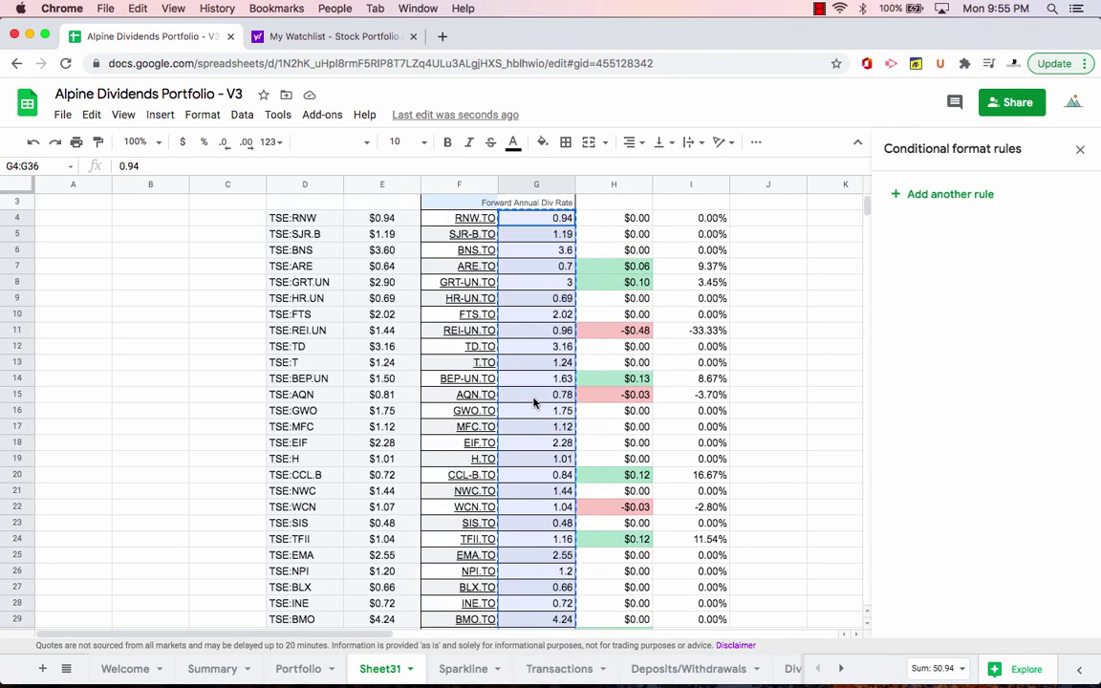
Paste the copied rates as values only into the Annual Dividend column of the Portfolio sheet, starting at D2
left_click(298, 669)
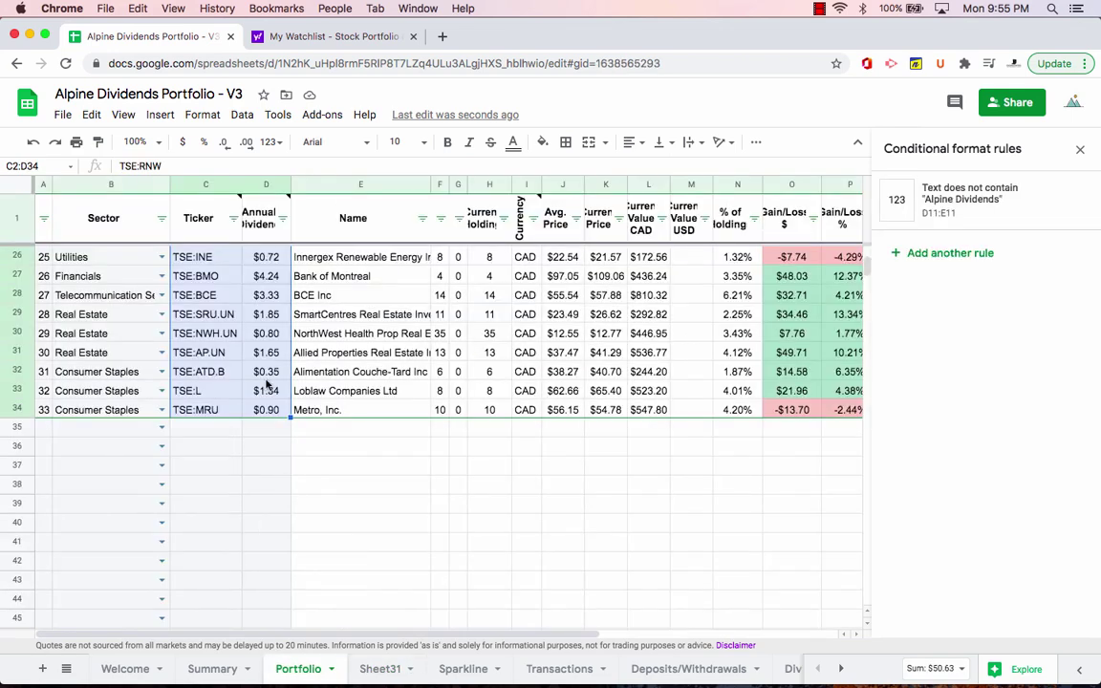
scroll(267, 382, "up", 10)
left_click(267, 272)
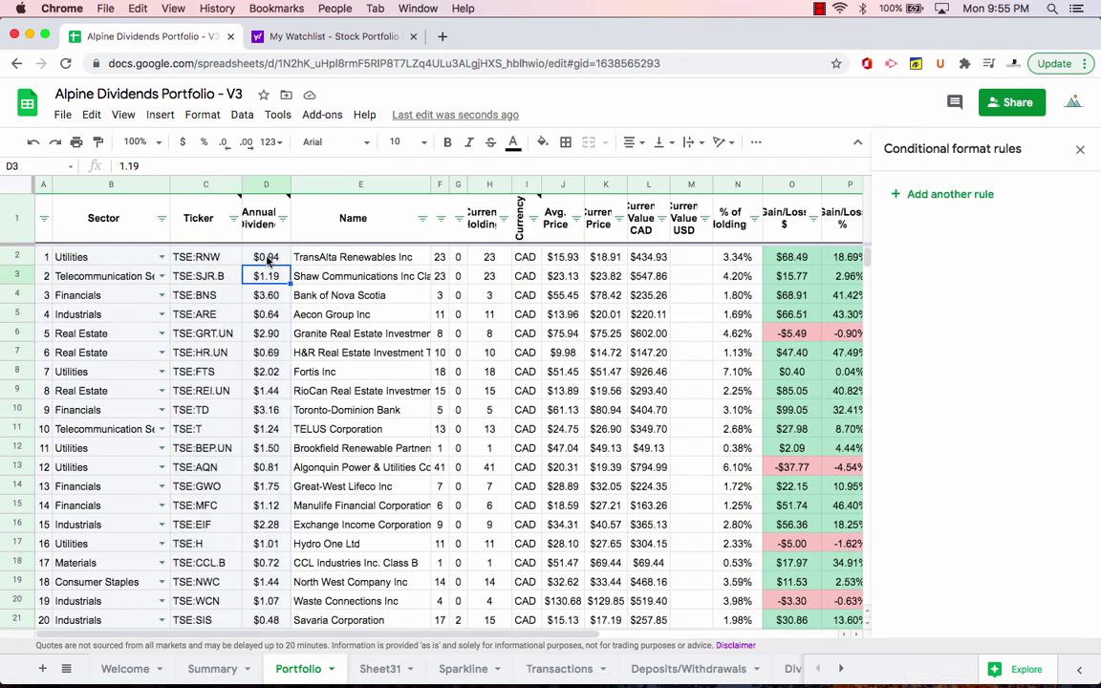
left_click(269, 258)
right_click(269, 259)
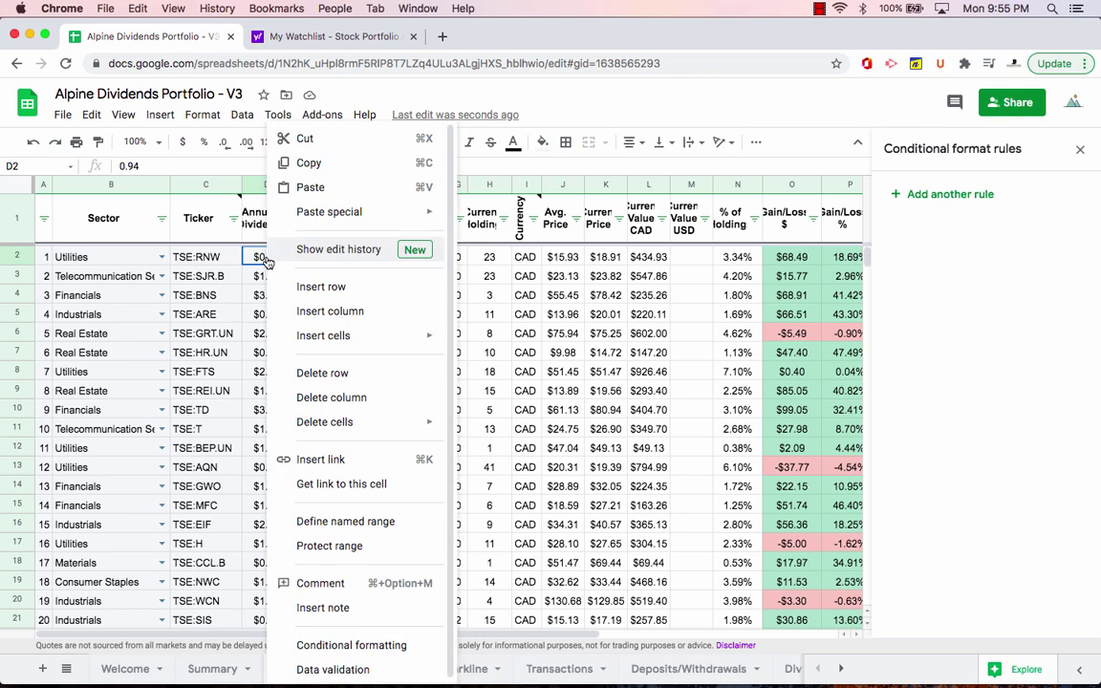
mouse_move(325, 210)
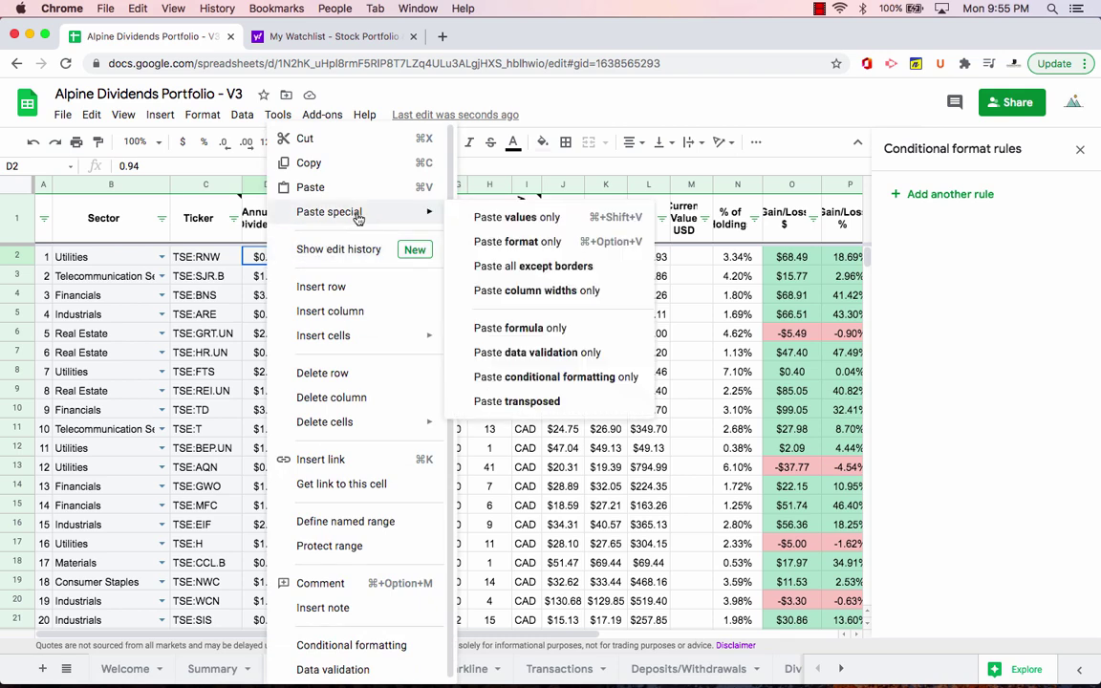
left_click(512, 219)
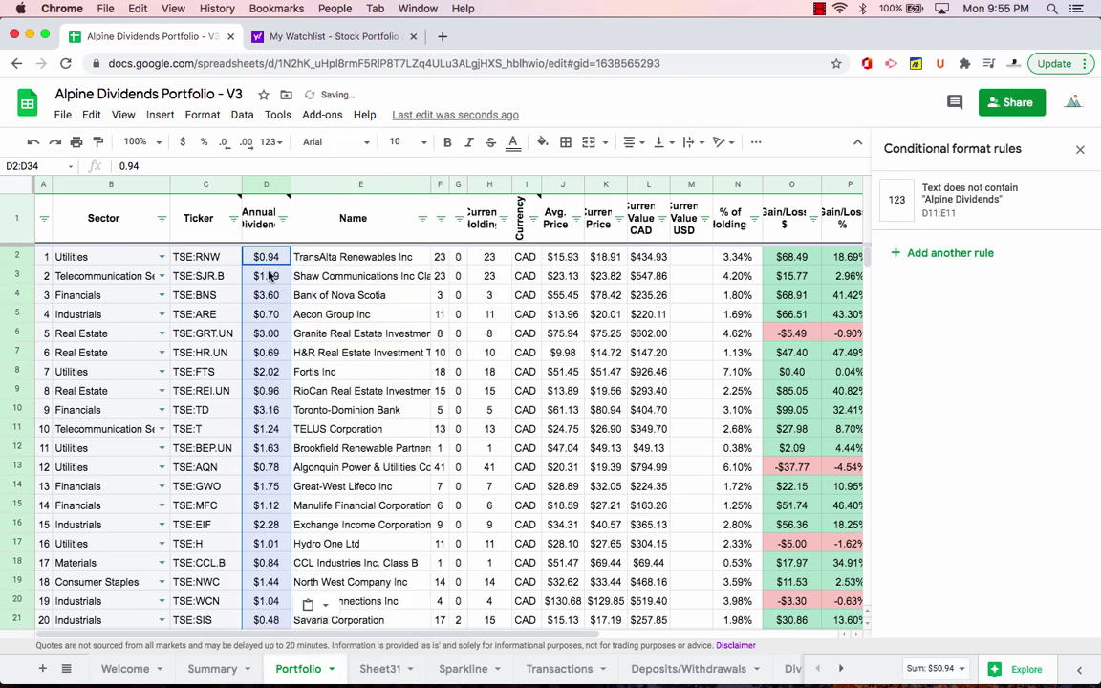
Check the Portfolio sheet's annual dividends down to the last ticker against the Yahoo rates on Sheet31
scroll(272, 276, "down", 8)
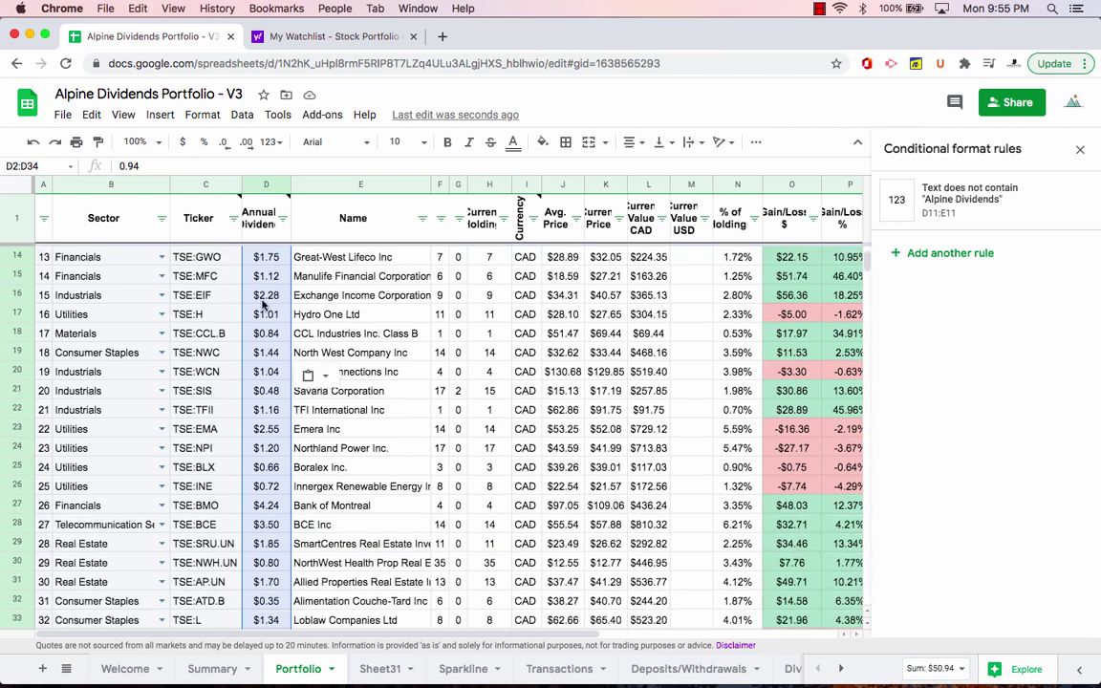
scroll(264, 304, "down", 3)
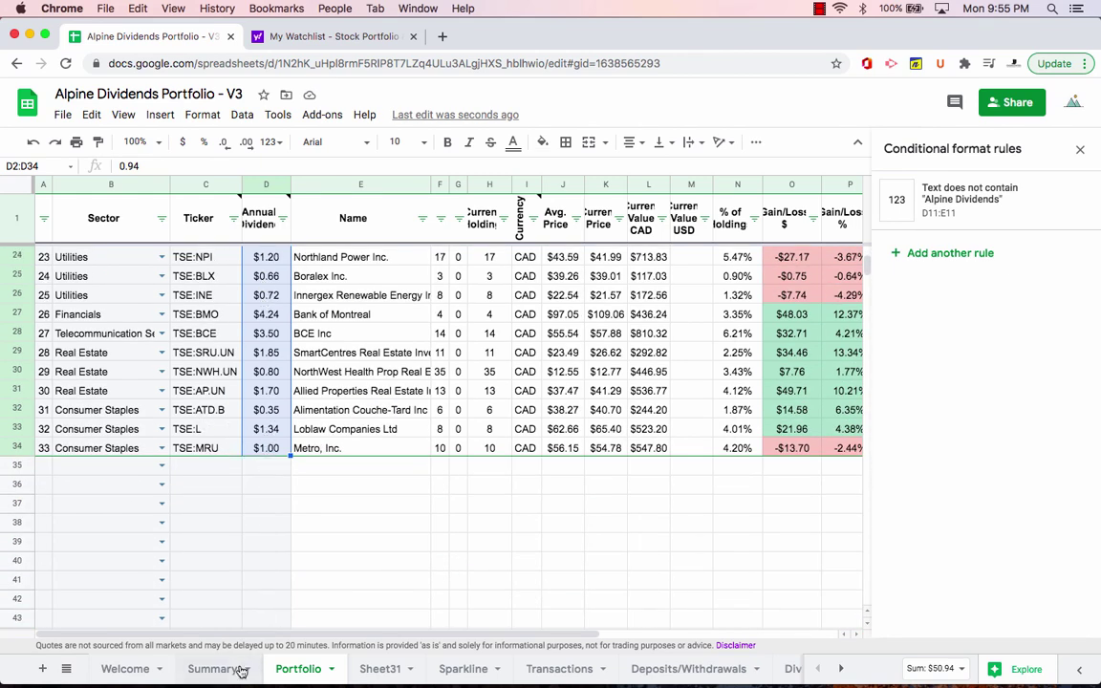
left_click(370, 671)
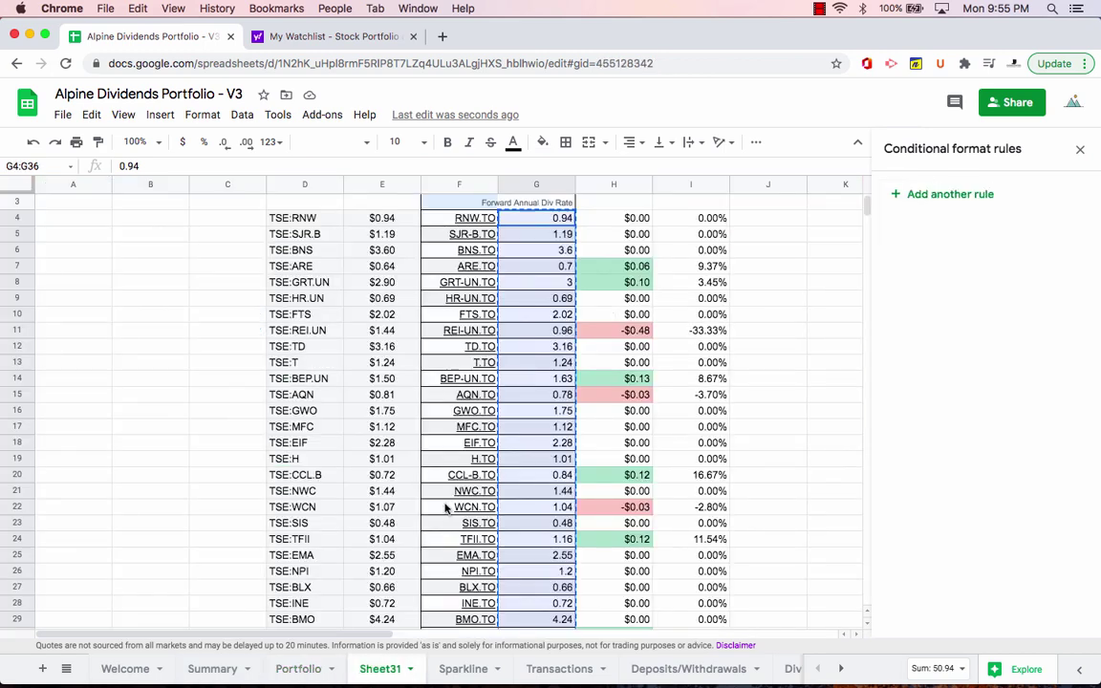
scroll(549, 543, "down", 5)
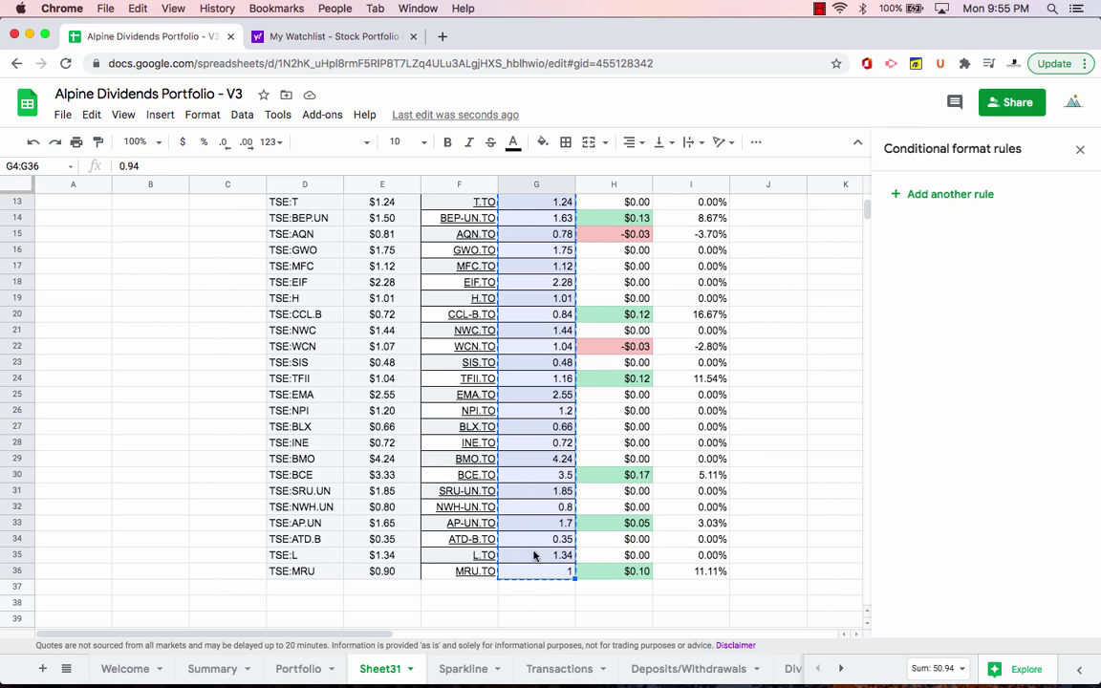
key("alt+Up")
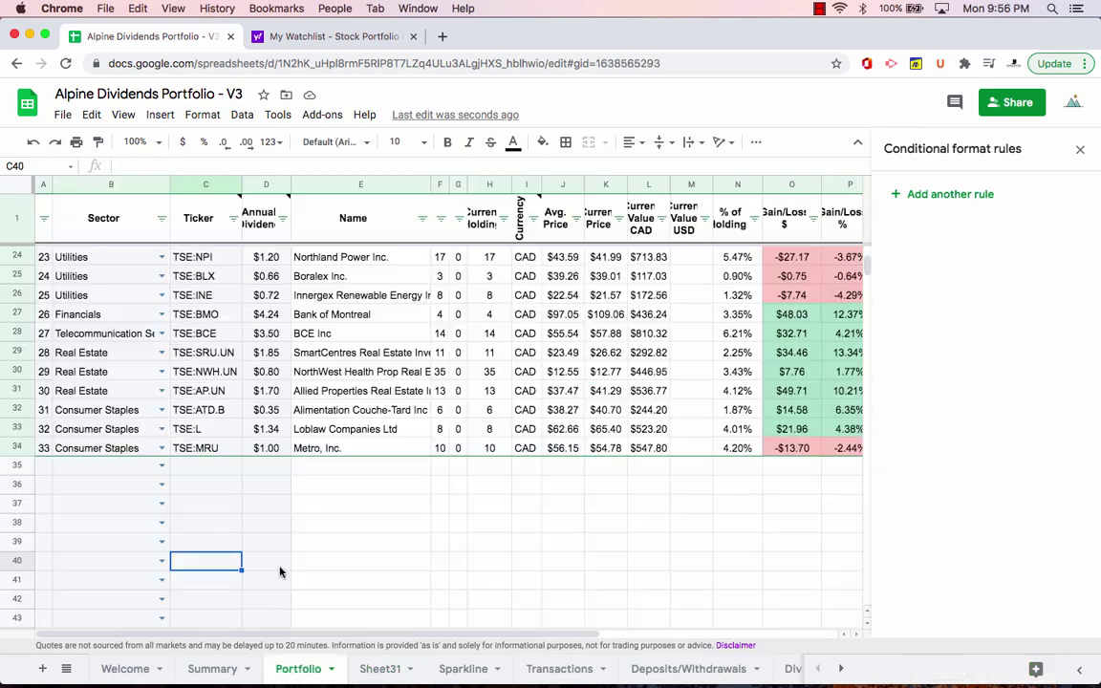
Undo the dividend rate paste on the Portfolio sheet and compare the Summary sheet's dividend income before and after undoing it
left_click(214, 669)
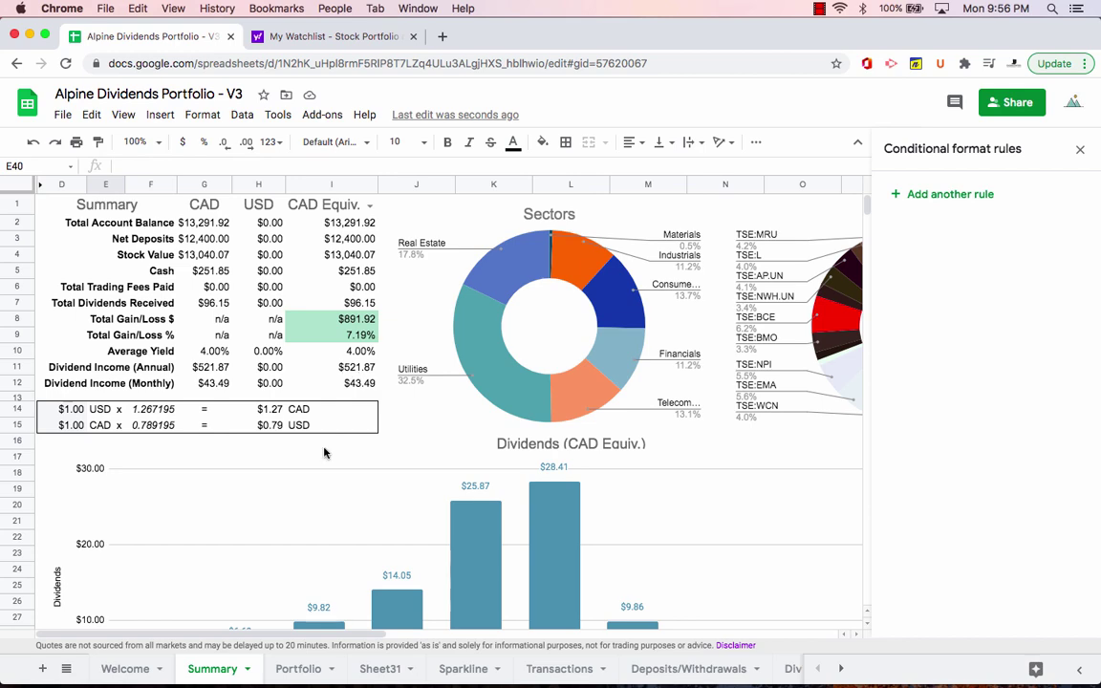
left_click(292, 669)
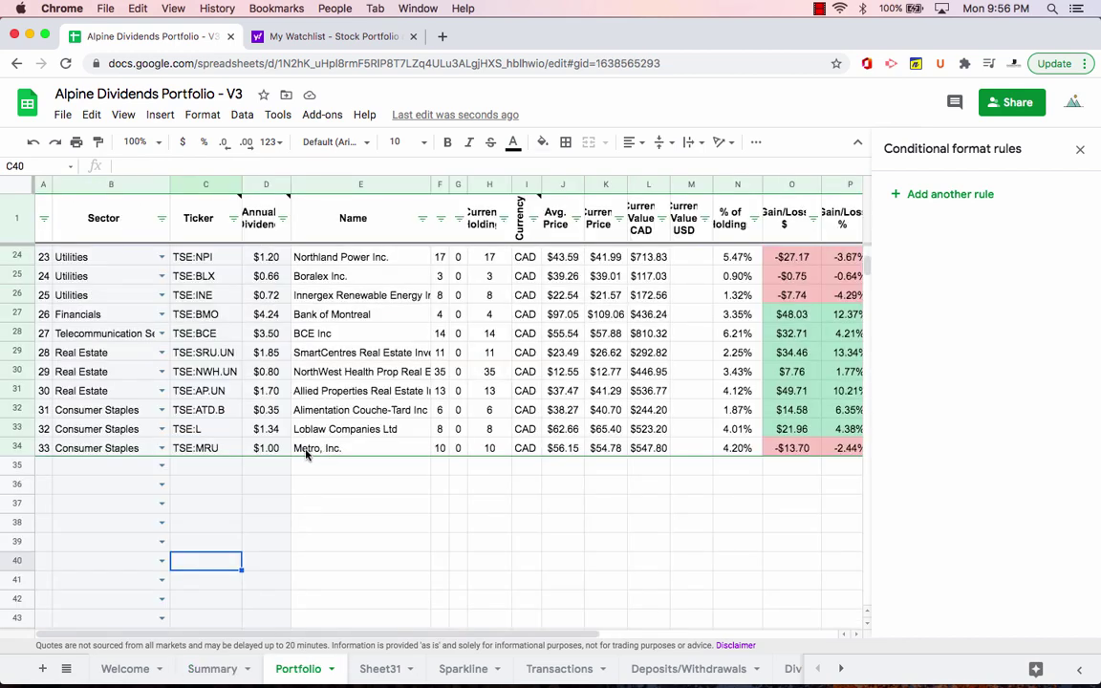
scroll(273, 459, "down", 10)
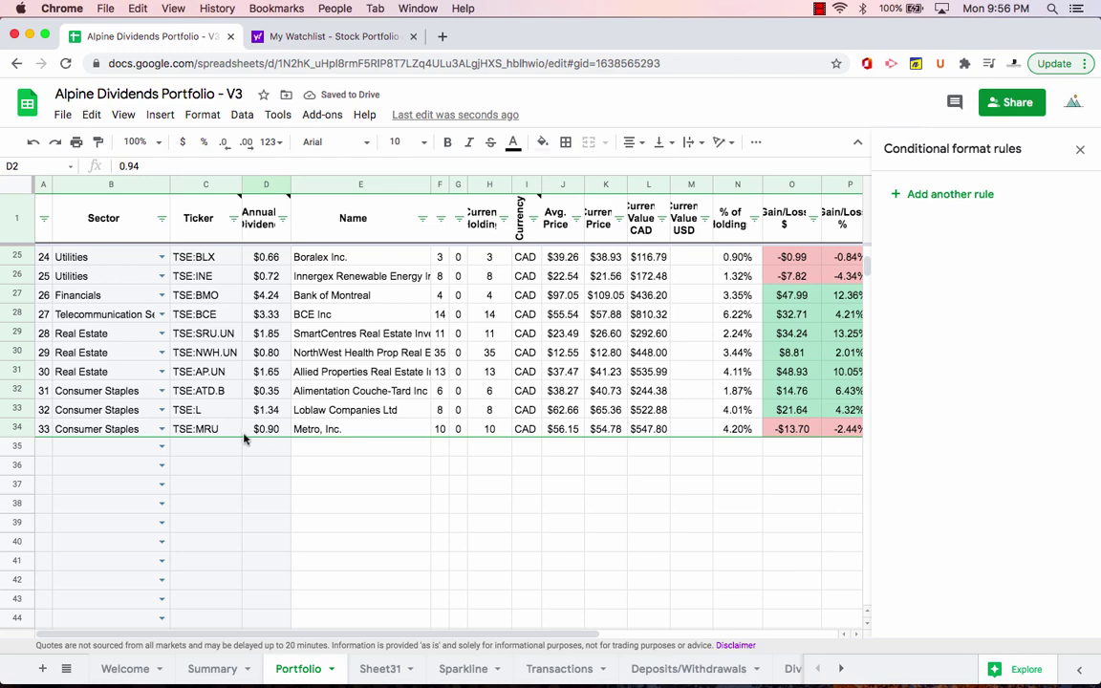
left_click(218, 668)
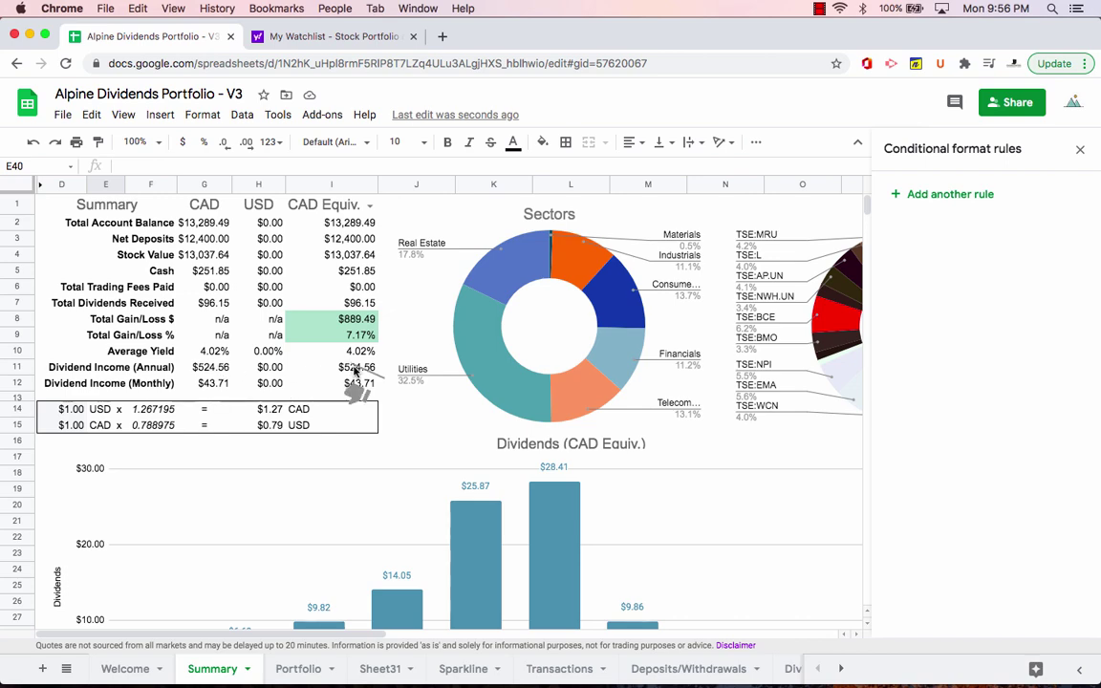
left_click(296, 668)
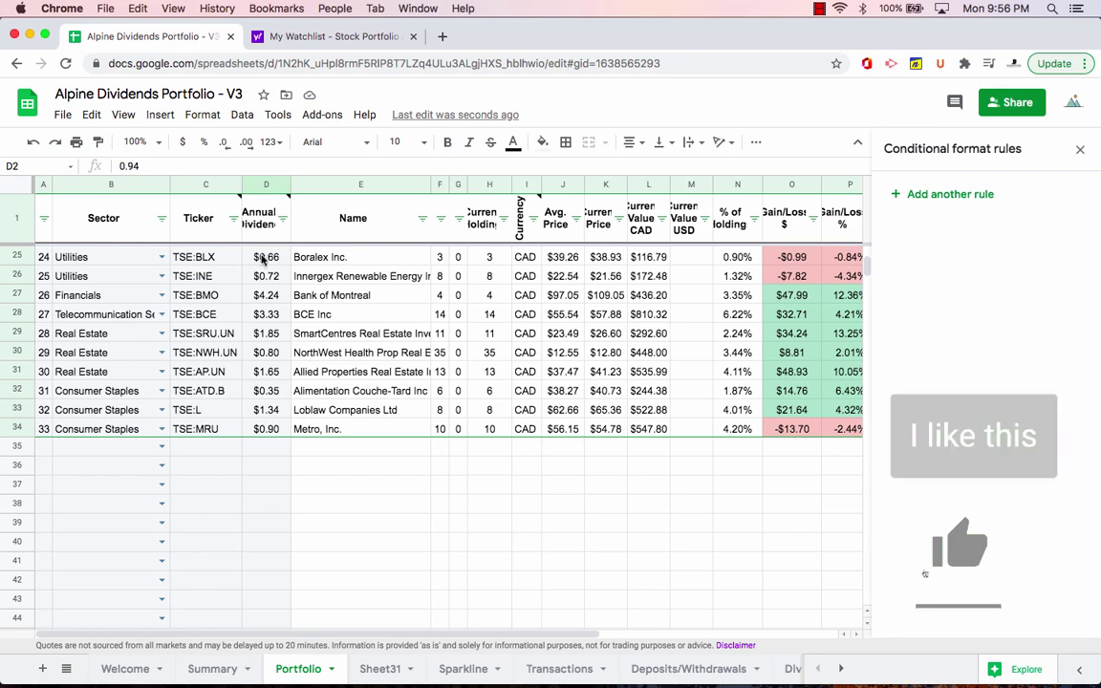
left_click(266, 429)
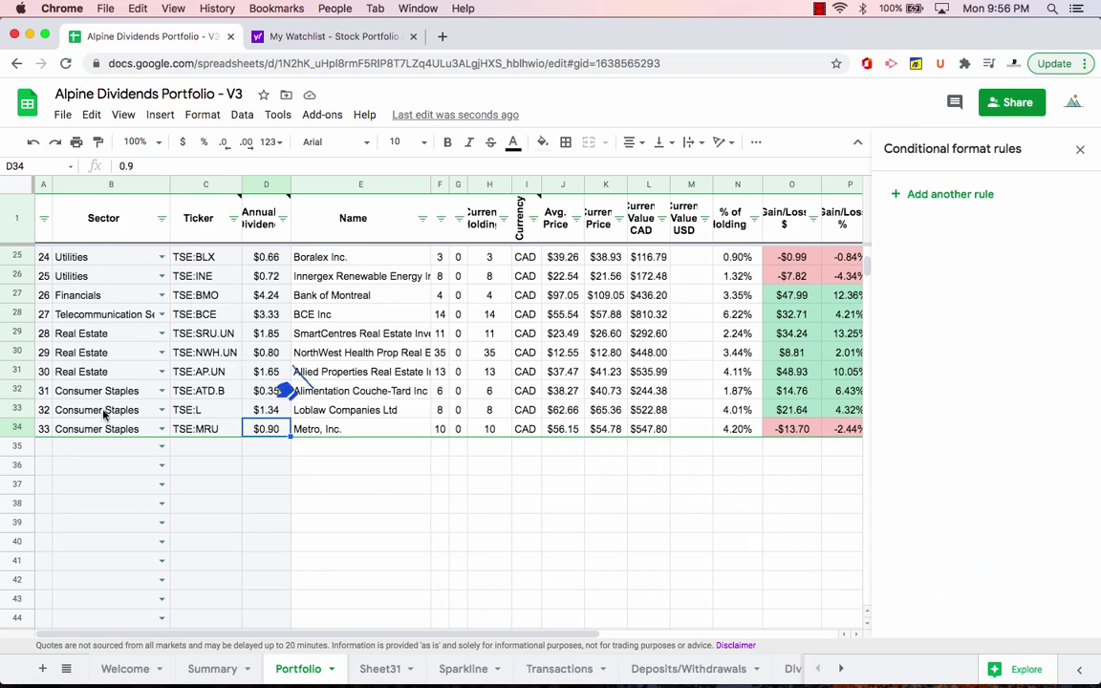
Redo the paste of the new dividend rates on the Portfolio sheet and check the dividend income on the Summary sheet
left_click(55, 142)
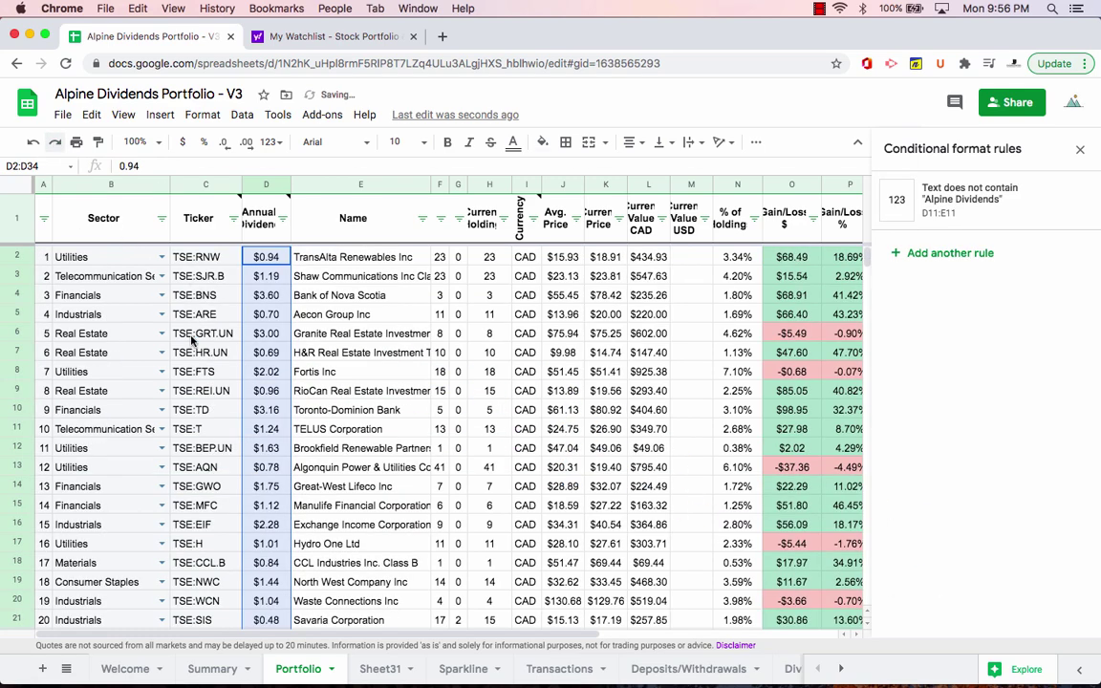
scroll(248, 387, "down", 10)
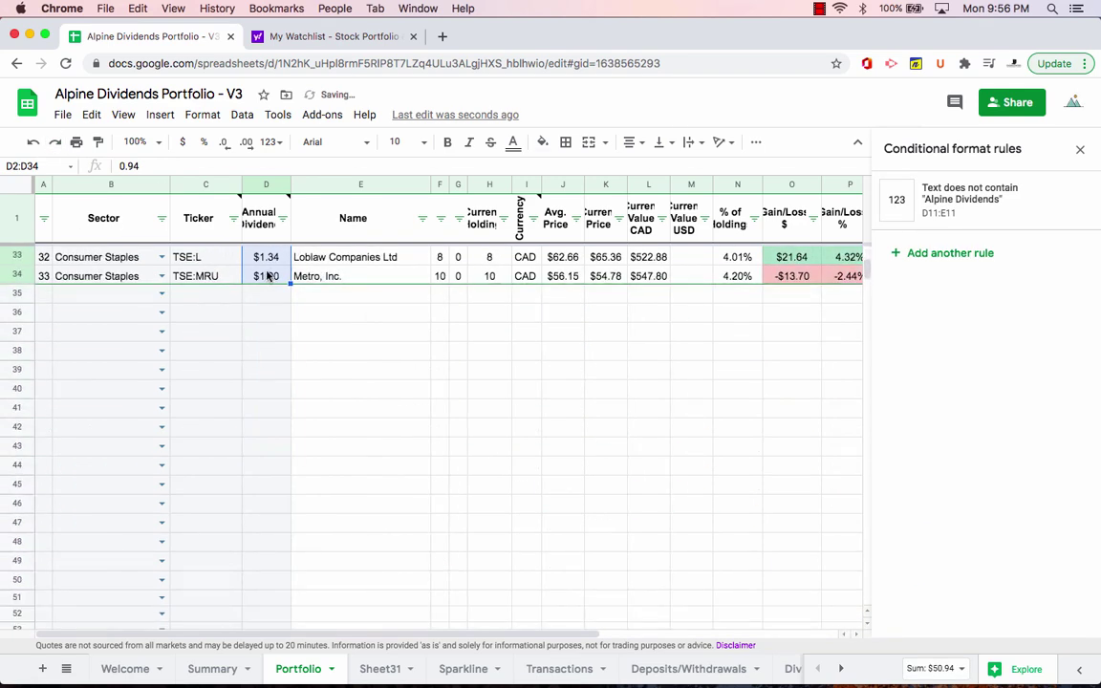
scroll(266, 277, "up", 2)
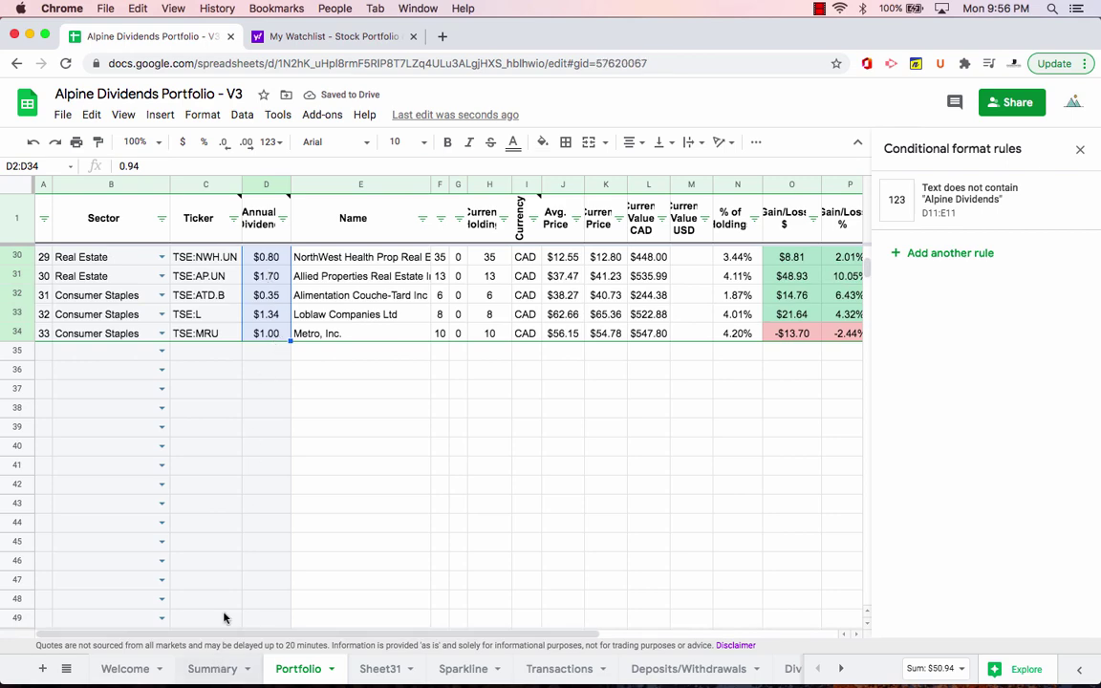
left_click(212, 668)
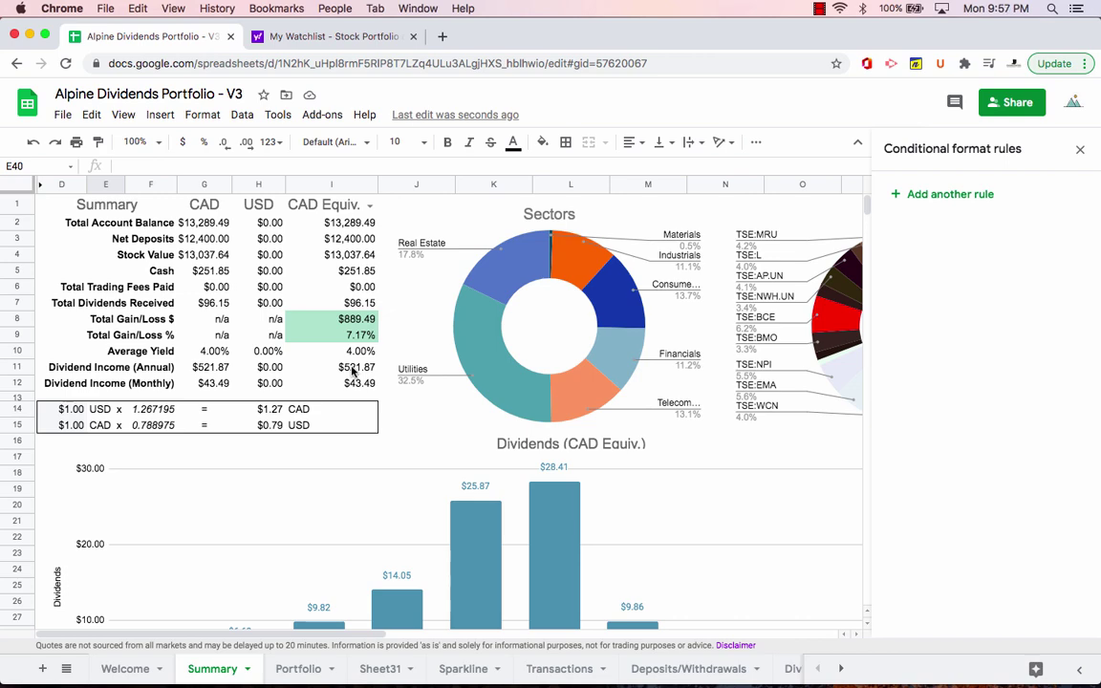
left_click(291, 668)
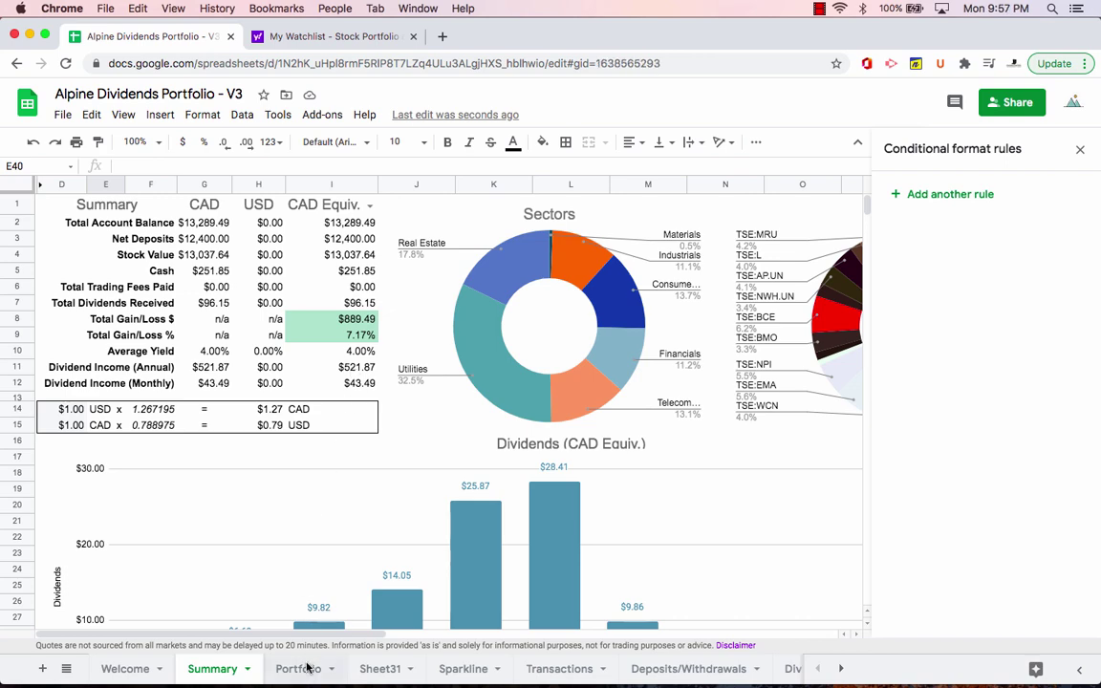
Review the Portfolio sheet's annual dividends, the Yahoo Finance Forward Annual Dividend view and the Summary sheet's dividend income
scroll(272, 412, "up", 10)
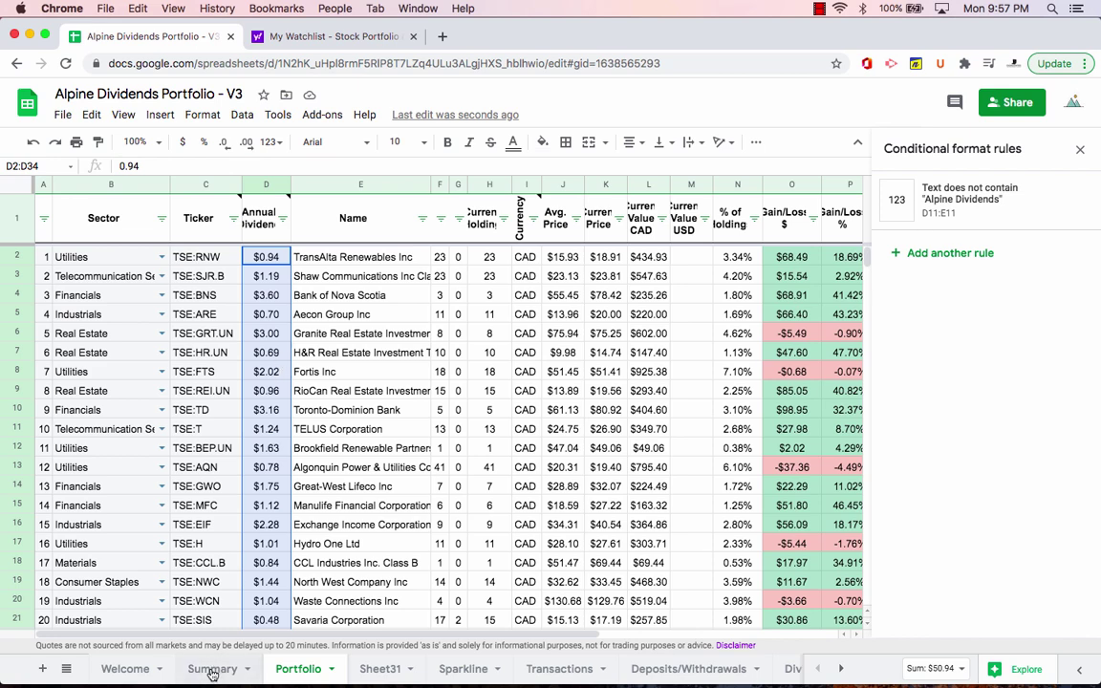
left_click(250, 275)
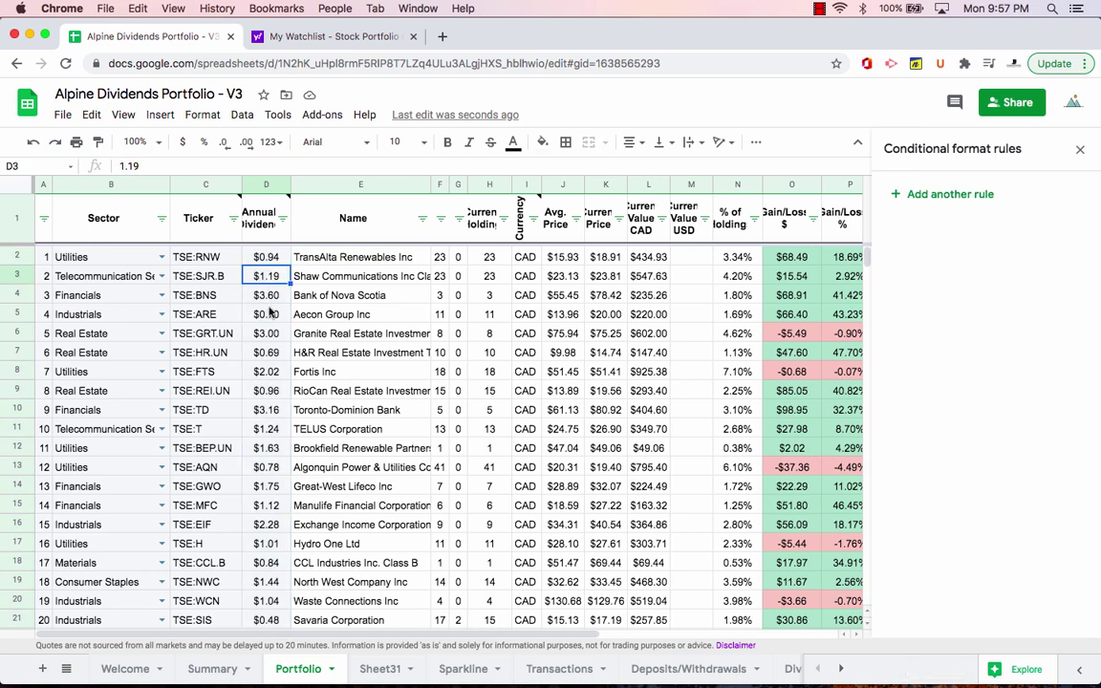
left_click(307, 37)
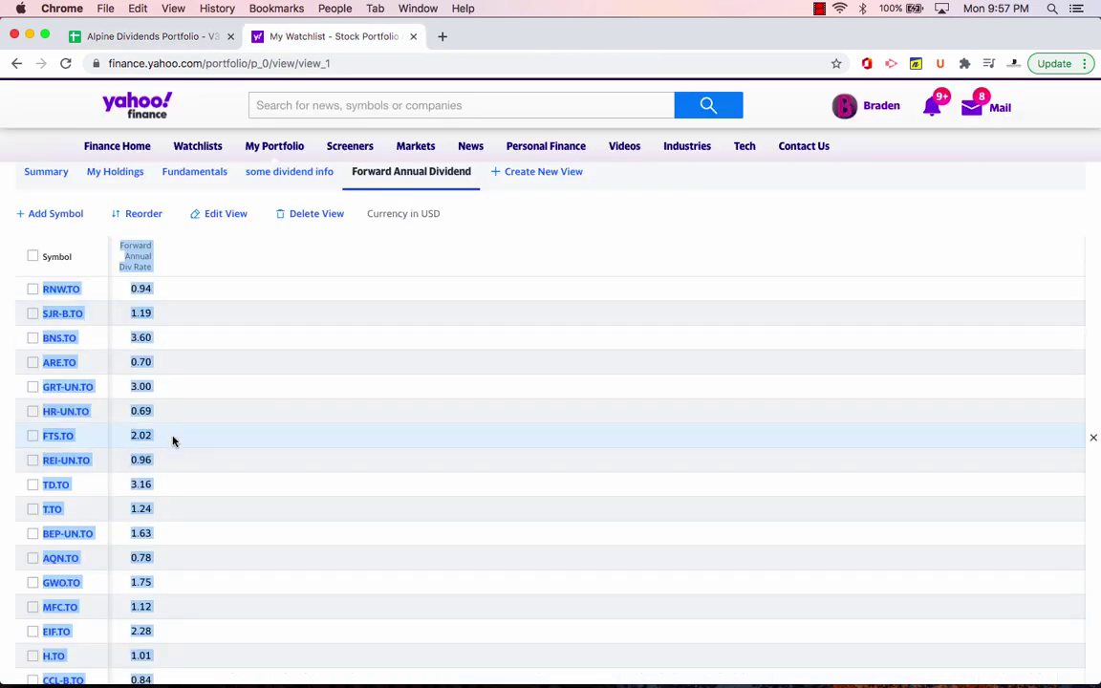
left_click(148, 38)
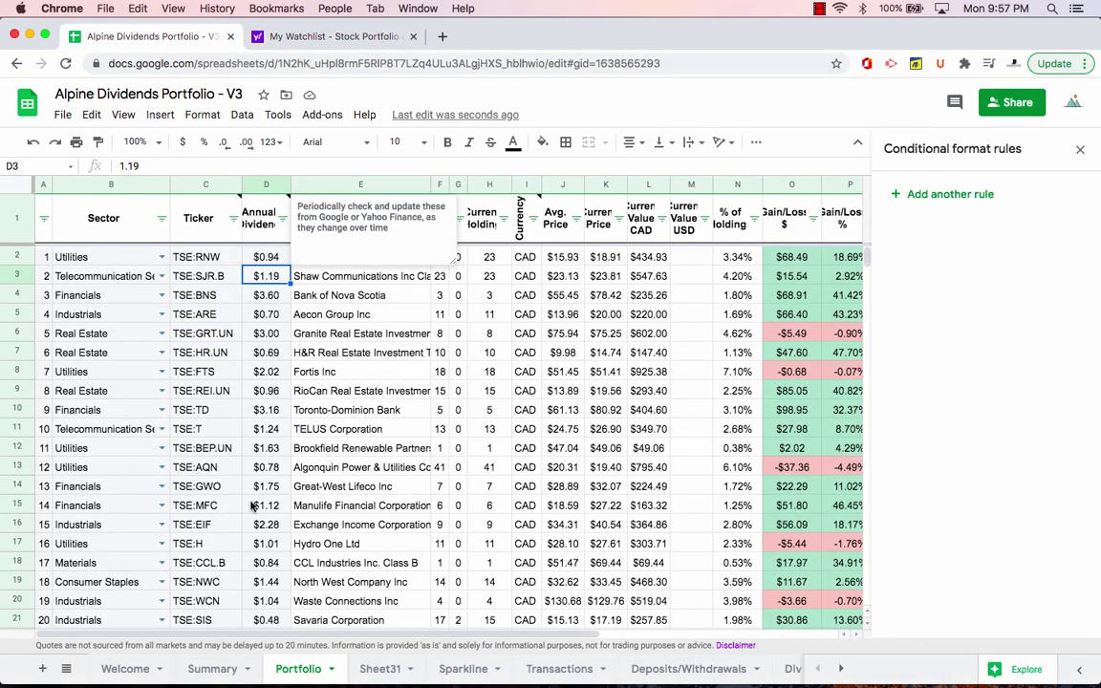
left_click(216, 672)
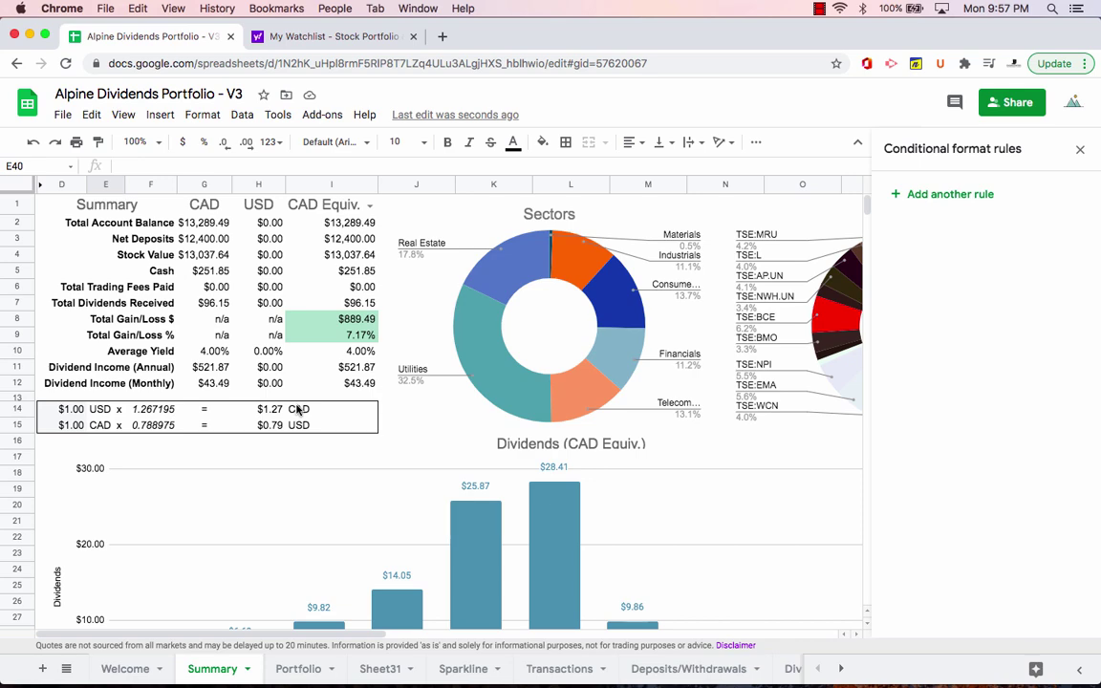
left_click(289, 668)
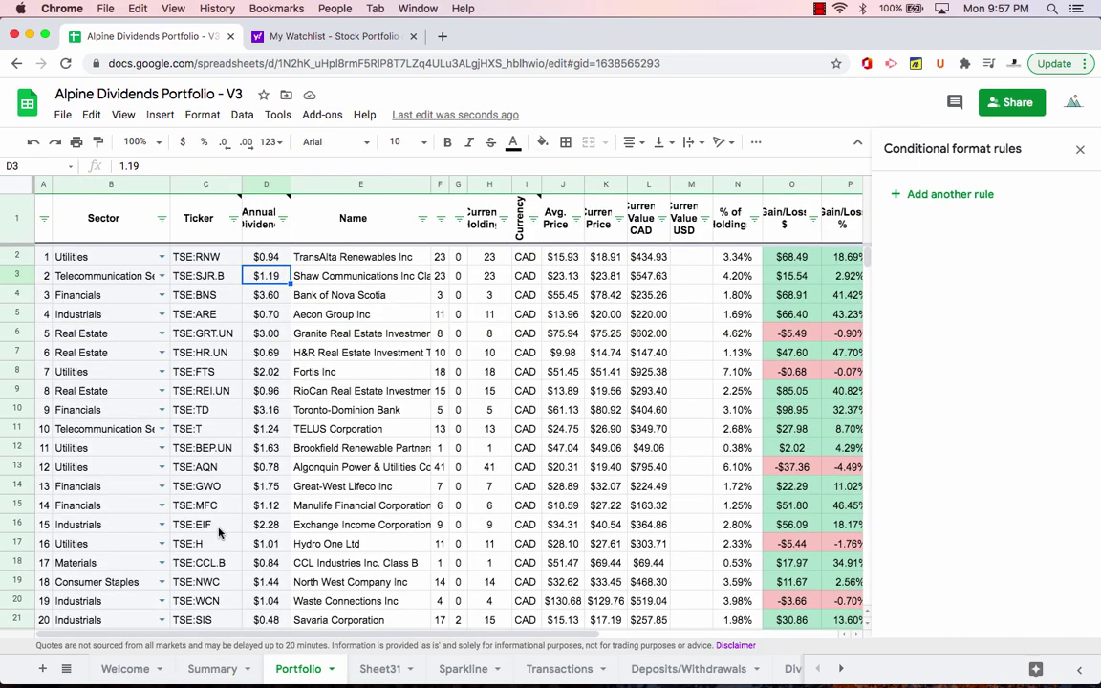
scroll(95, 486, "down", 6)
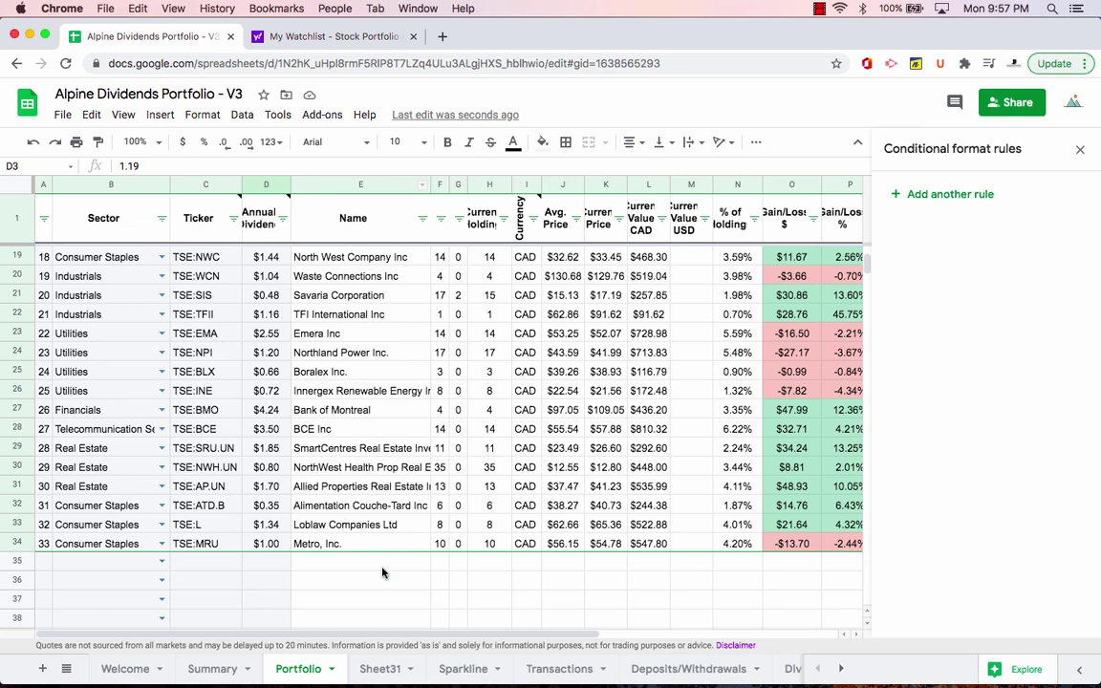
Delete the helper sheet Sheet31 from the spreadsheet
left_click(380, 669)
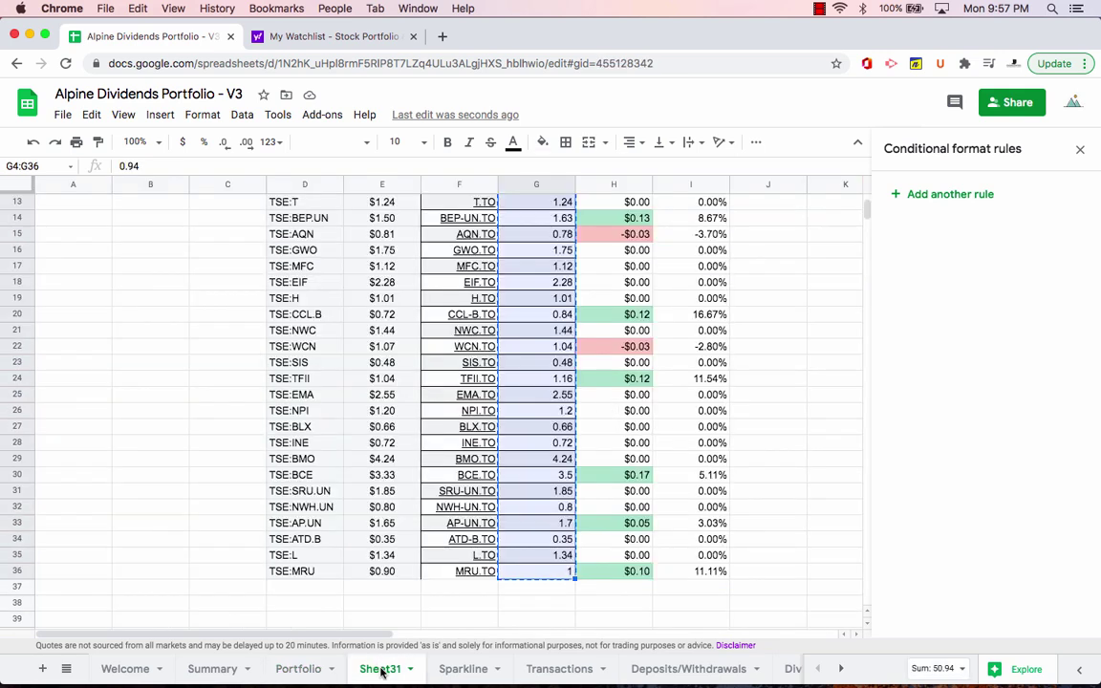
right_click(381, 672)
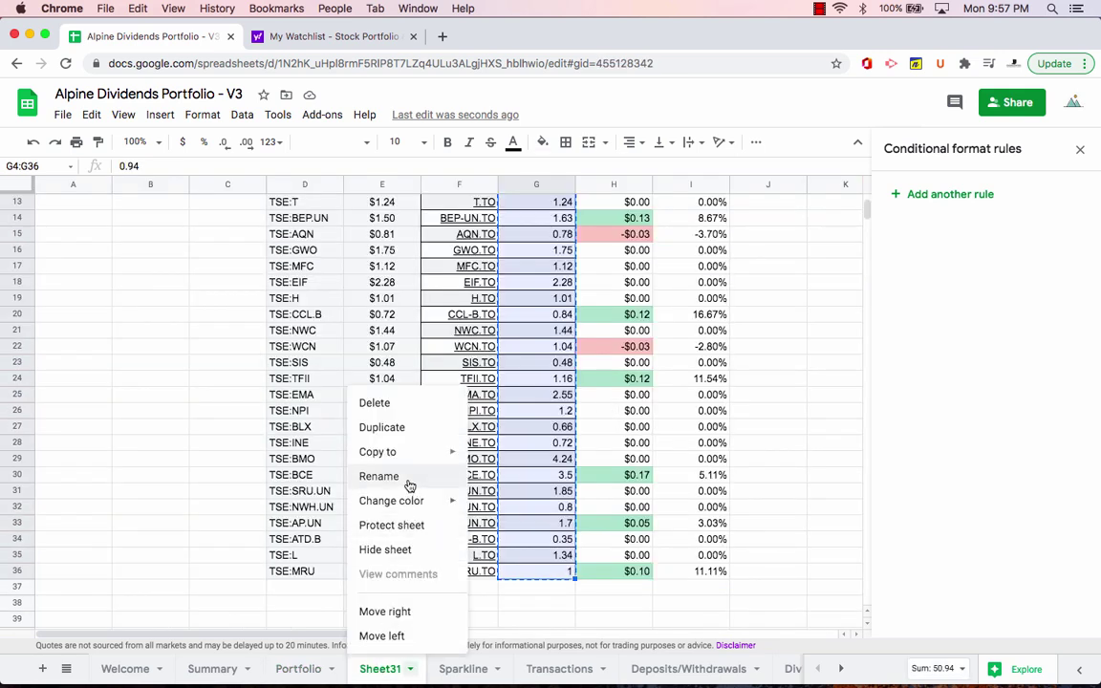
left_click(391, 409)
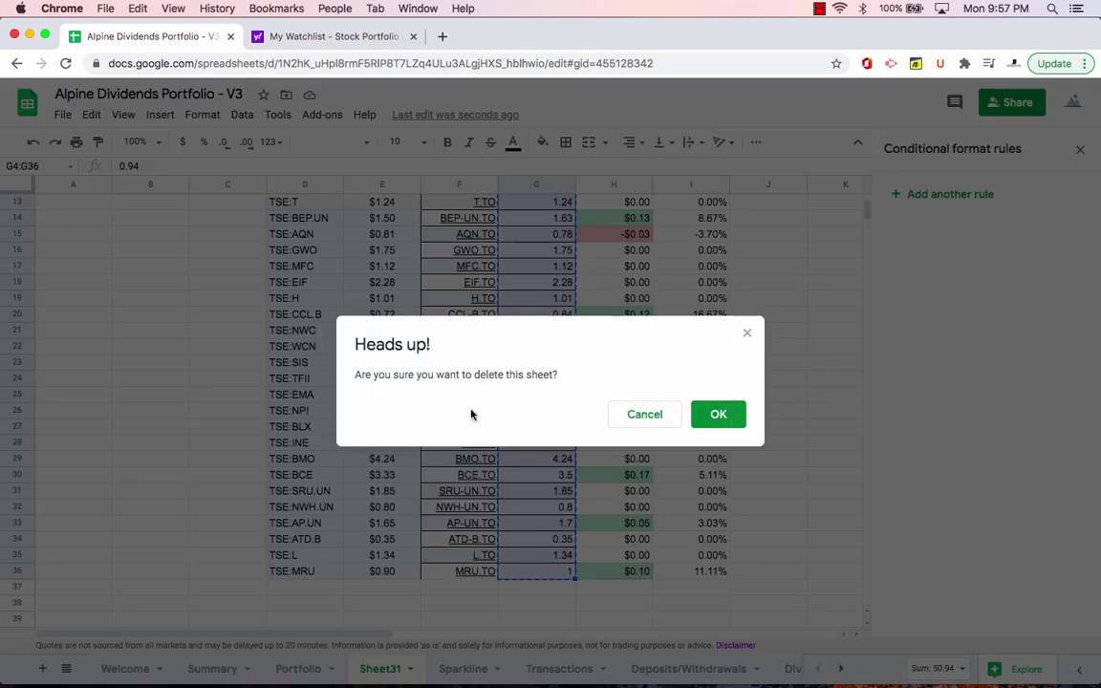
left_click(715, 415)
scroll(250, 508, "up", 6)
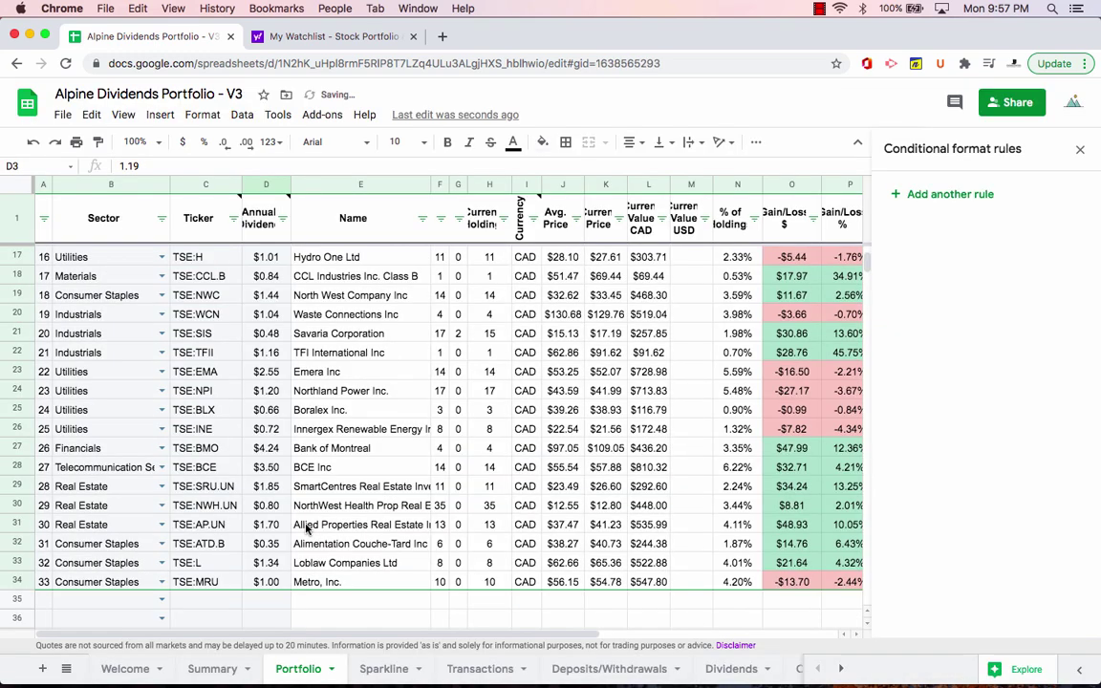